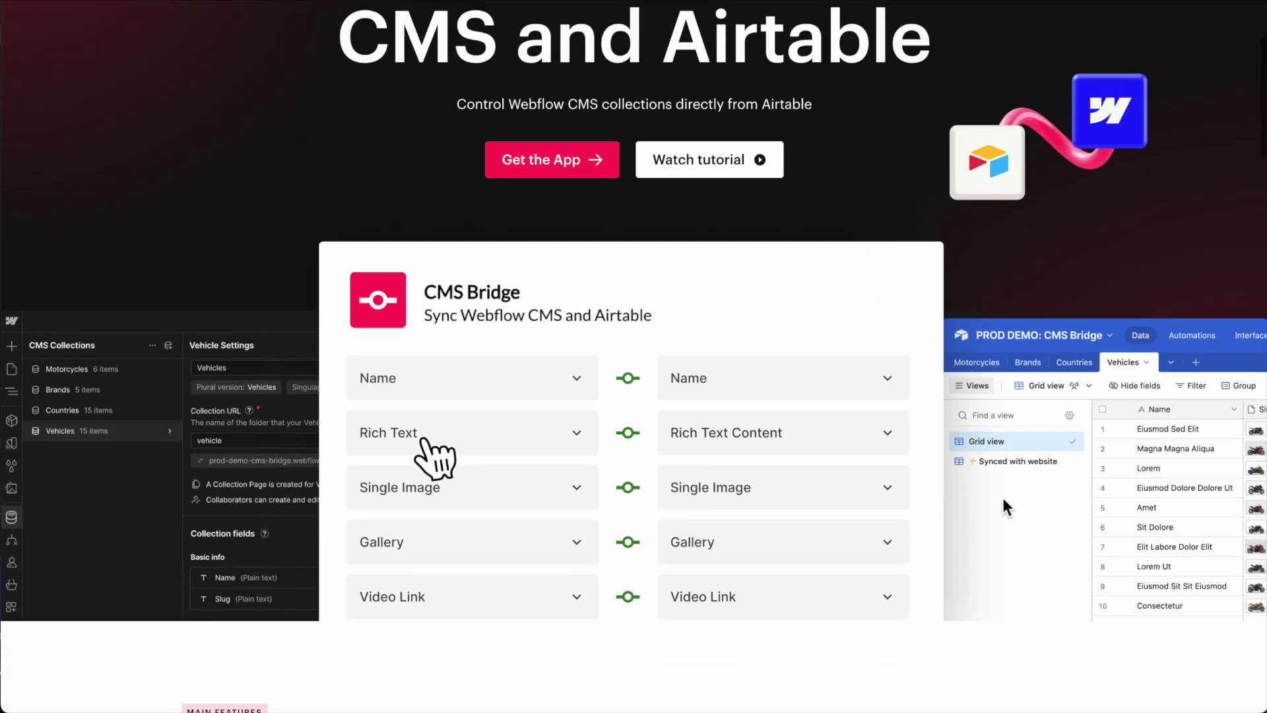
Scroll the CMS Bridge page past the Main Features cards to the 'Our pricing' plans table
{"action": "scroll", "coordinate": [1003, 497], "scroll_direction": "down", "scroll_amount": 8}
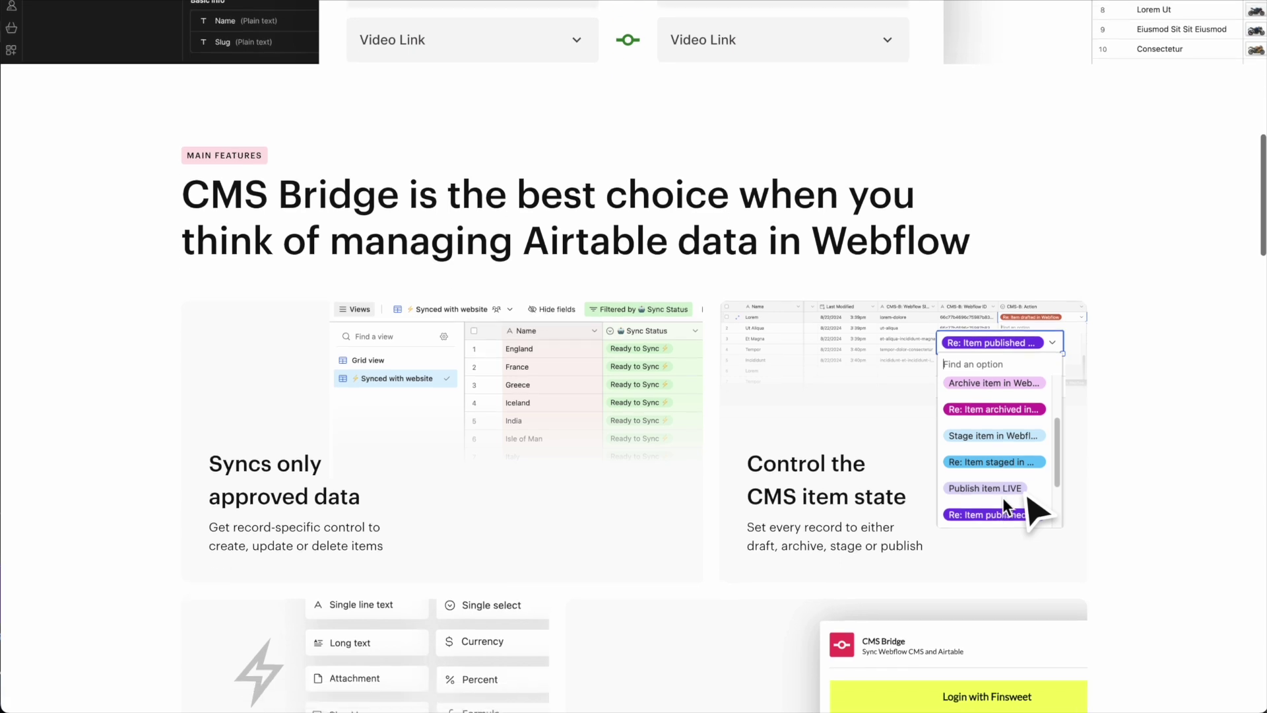
{"action": "scroll", "coordinate": [1003, 500], "scroll_direction": "down", "scroll_amount": 7}
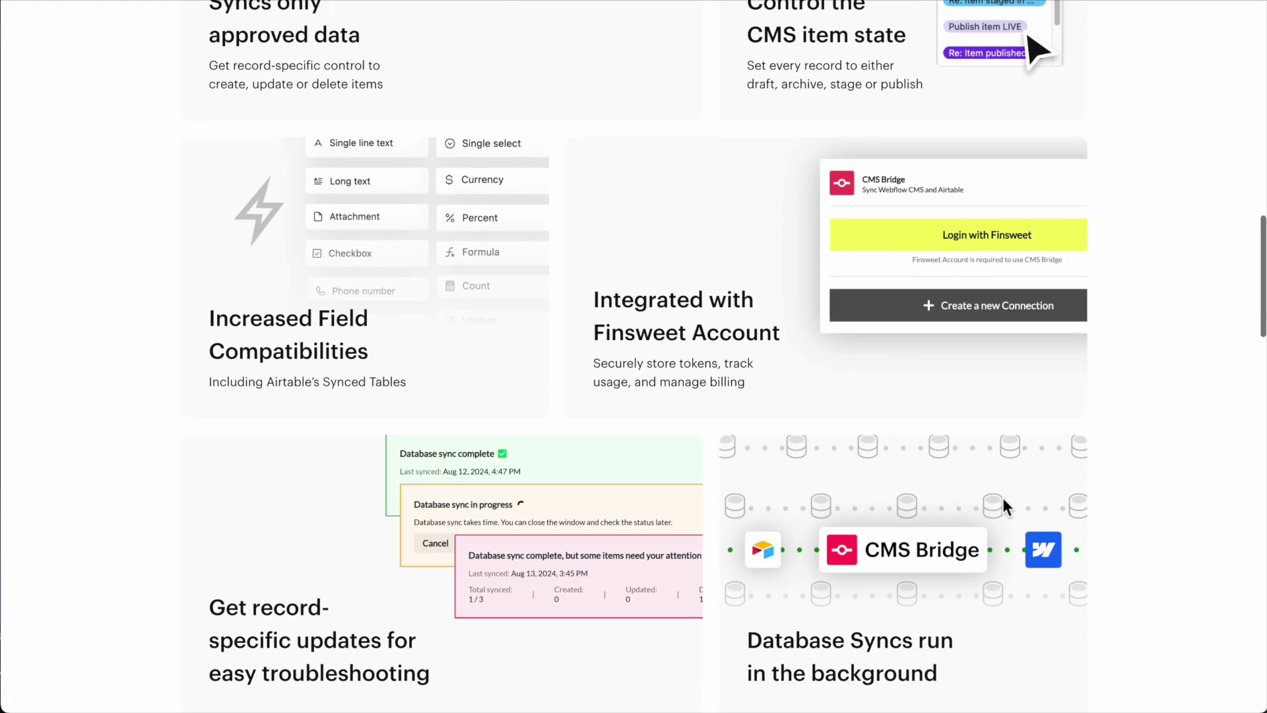
{"action": "scroll", "coordinate": [1003, 499], "scroll_direction": "down", "scroll_amount": 8}
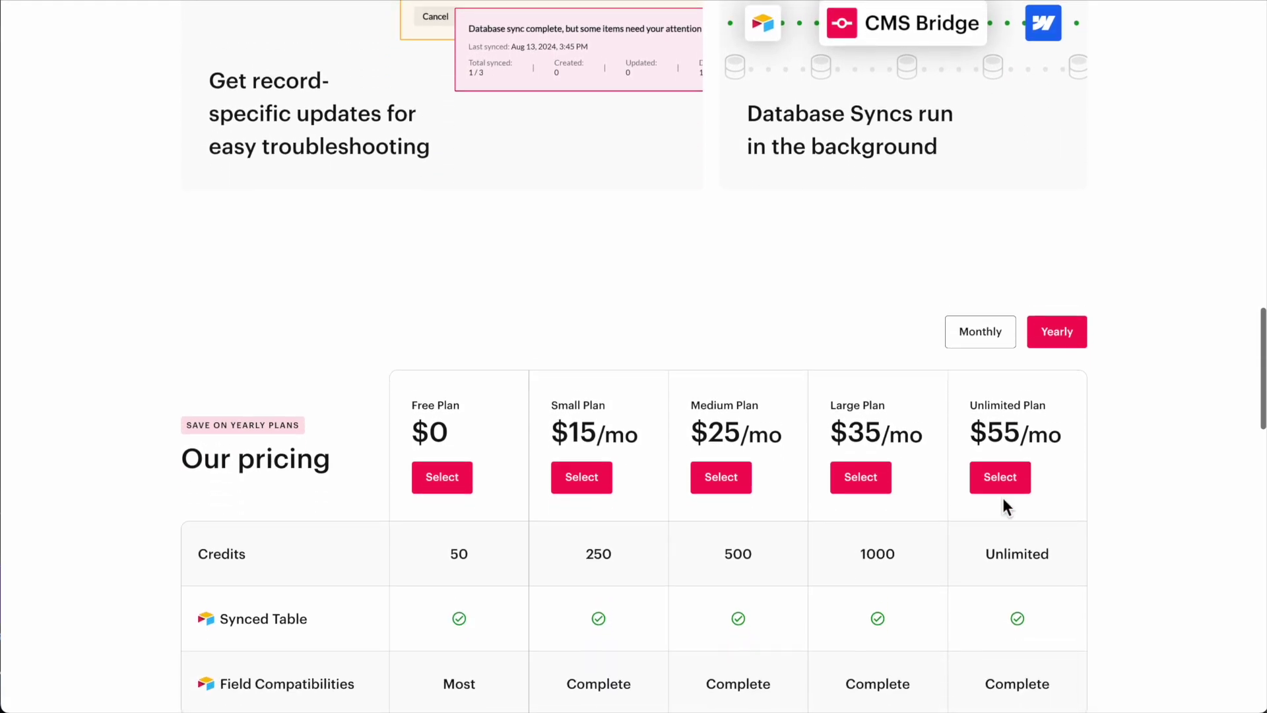
{"action": "scroll", "coordinate": [1003, 500], "scroll_direction": "down", "scroll_amount": 4}
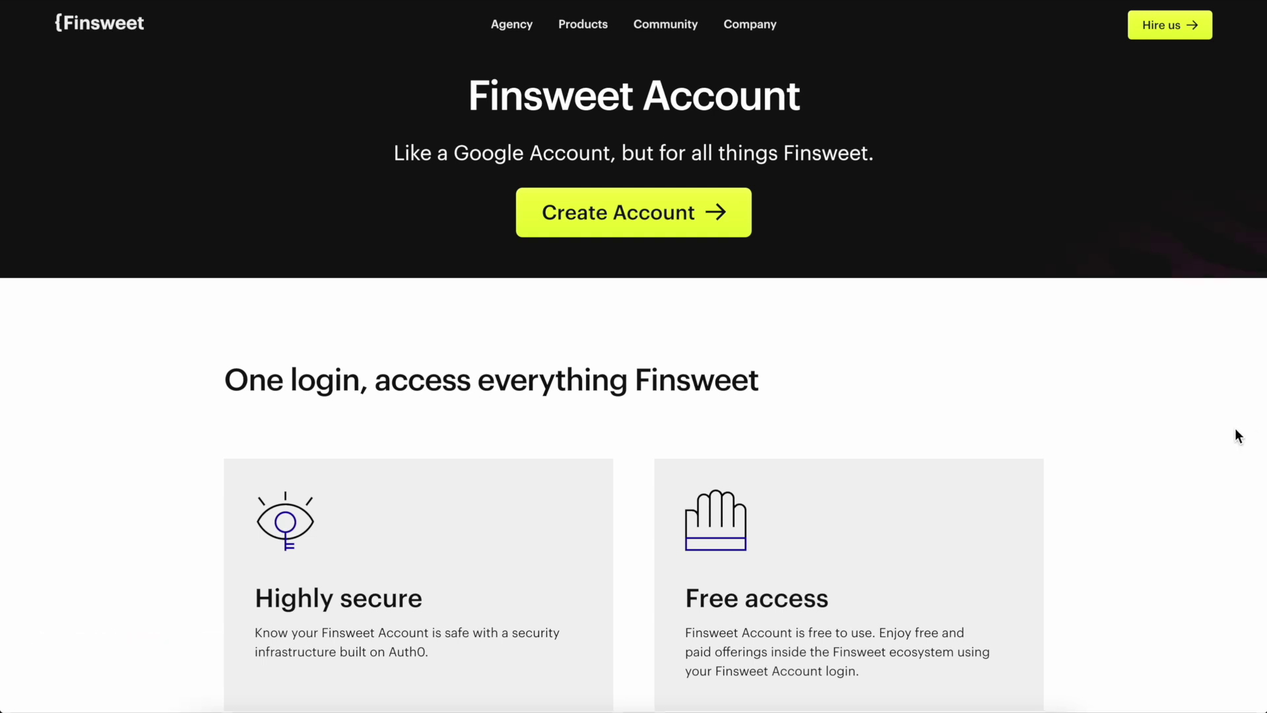
Scroll through the Finsweet Account benefit cards down to the dark footer section
{"action": "scroll", "coordinate": [1171, 438], "scroll_direction": "down", "scroll_amount": 2}
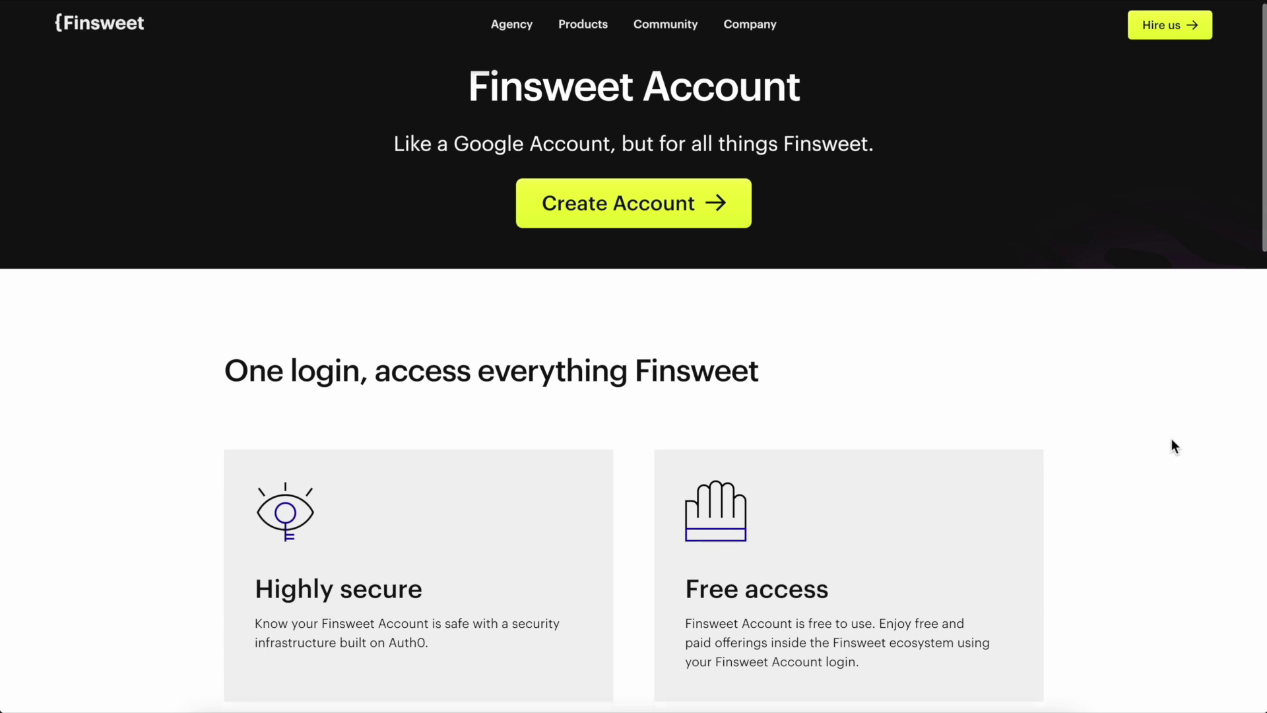
{"action": "scroll", "coordinate": [1172, 439], "scroll_direction": "down", "scroll_amount": 2}
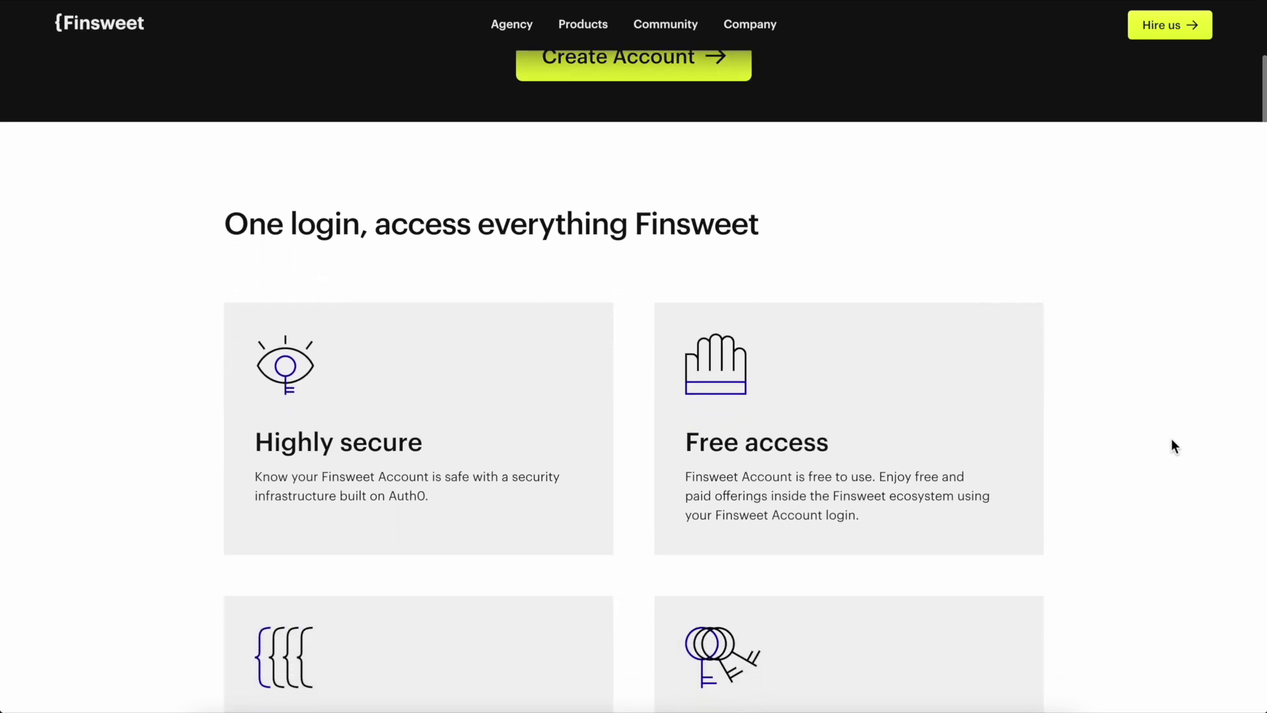
{"action": "scroll", "coordinate": [1174, 446], "scroll_direction": "down", "scroll_amount": 2}
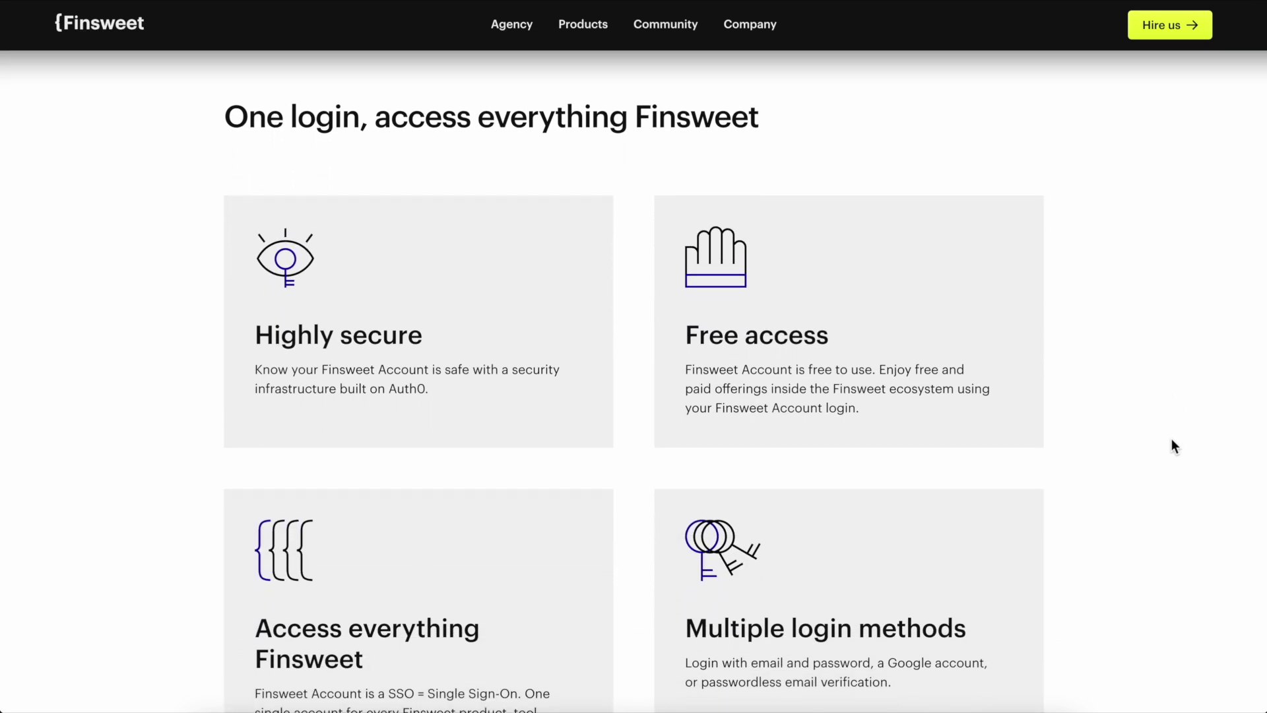
{"action": "scroll", "coordinate": [1172, 439], "scroll_direction": "down", "scroll_amount": 2}
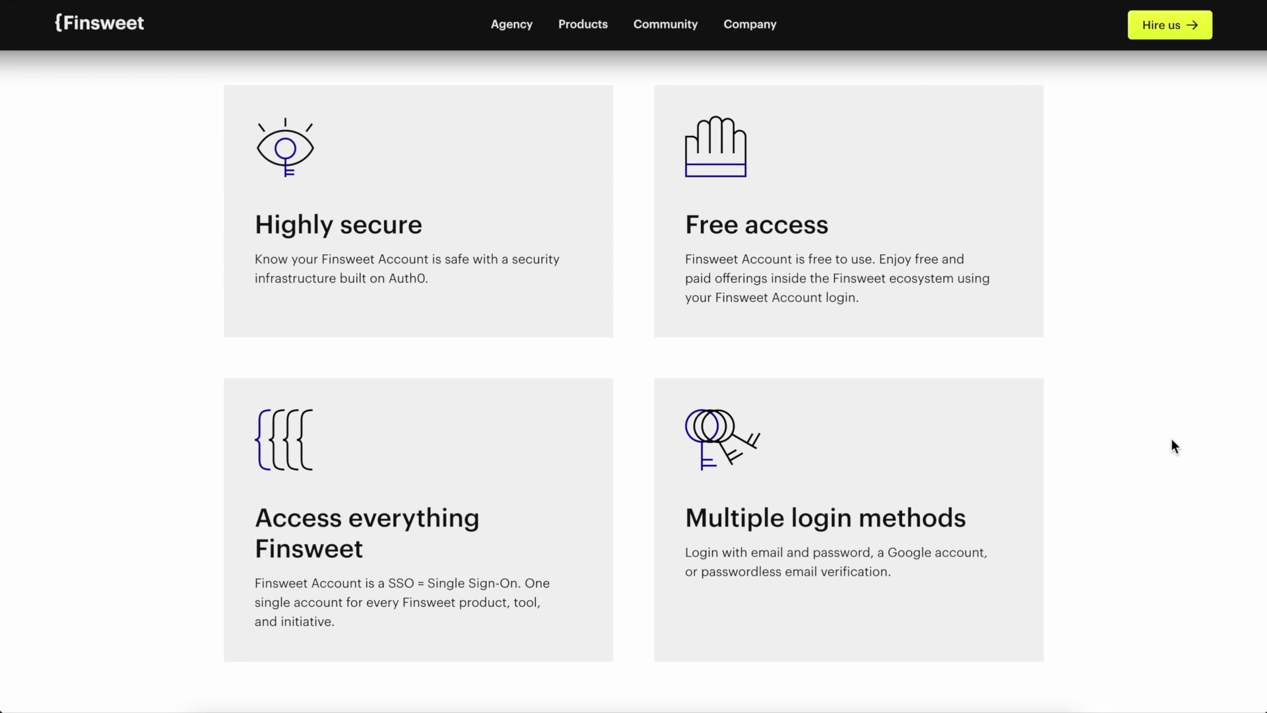
{"action": "scroll", "coordinate": [1172, 439], "scroll_direction": "down", "scroll_amount": 2}
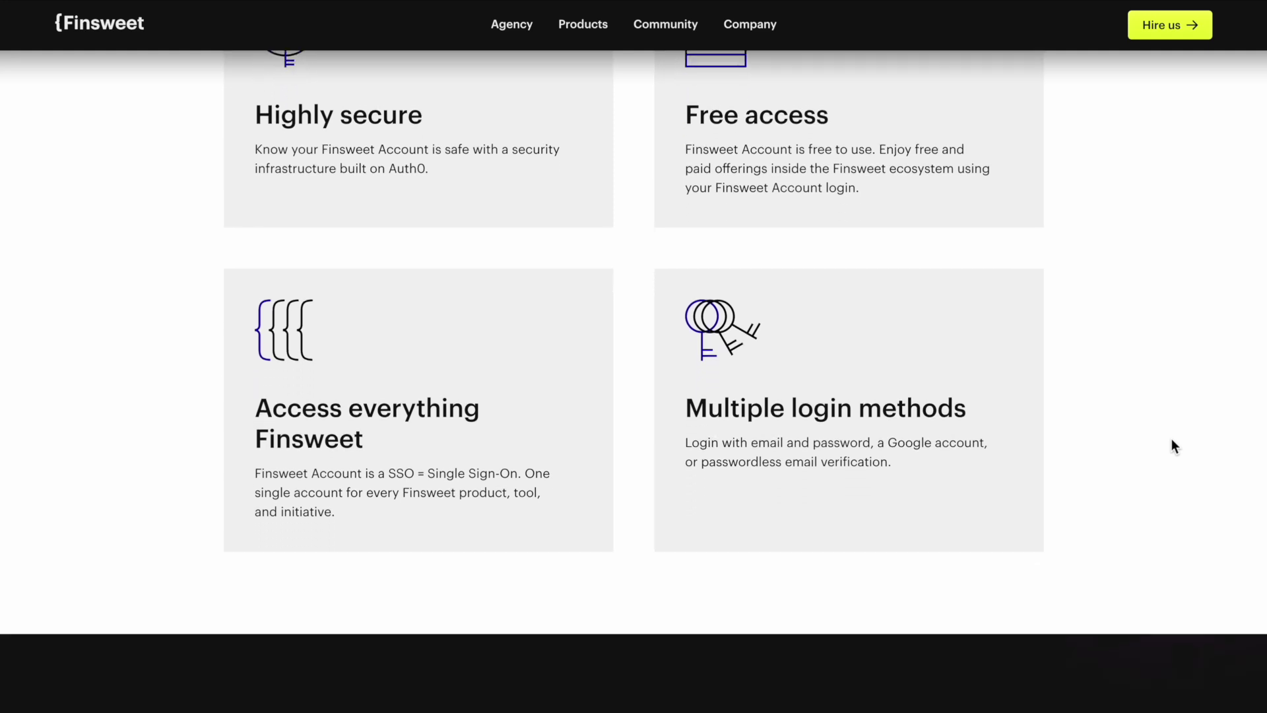
{"action": "scroll", "coordinate": [1174, 447], "scroll_direction": "down", "scroll_amount": 2}
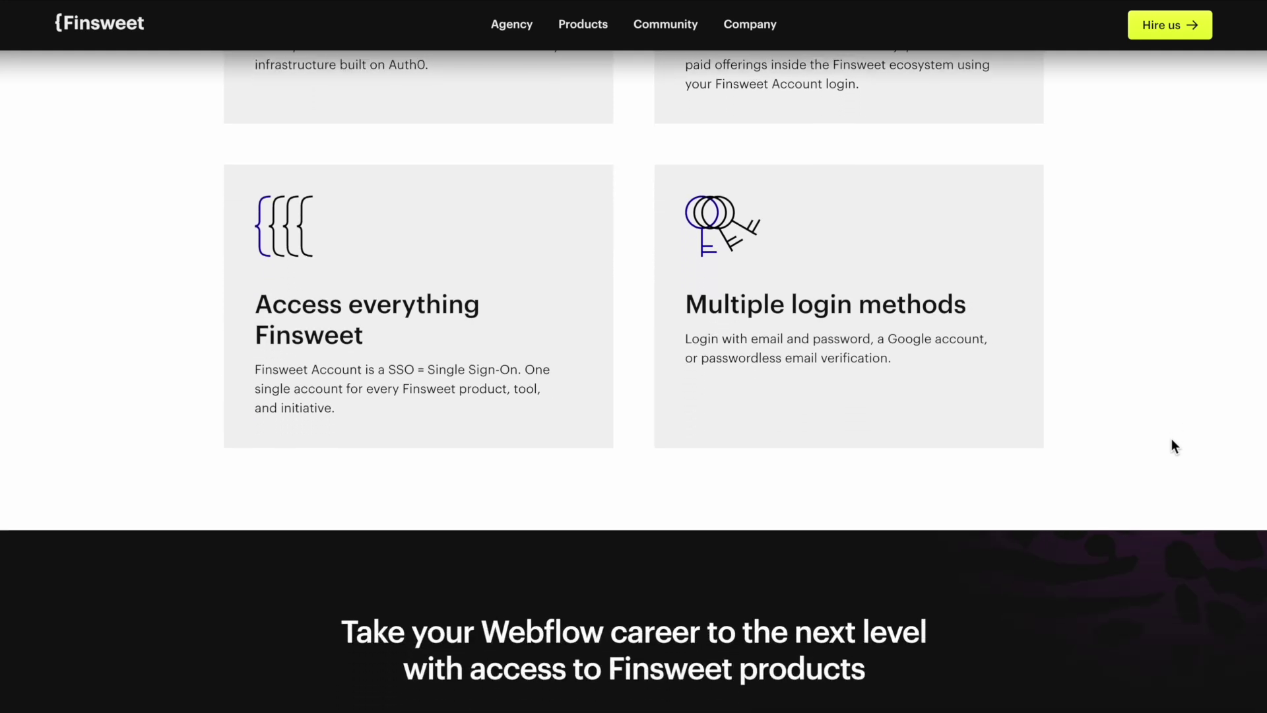
{"action": "scroll", "coordinate": [1171, 438], "scroll_direction": "down", "scroll_amount": 1}
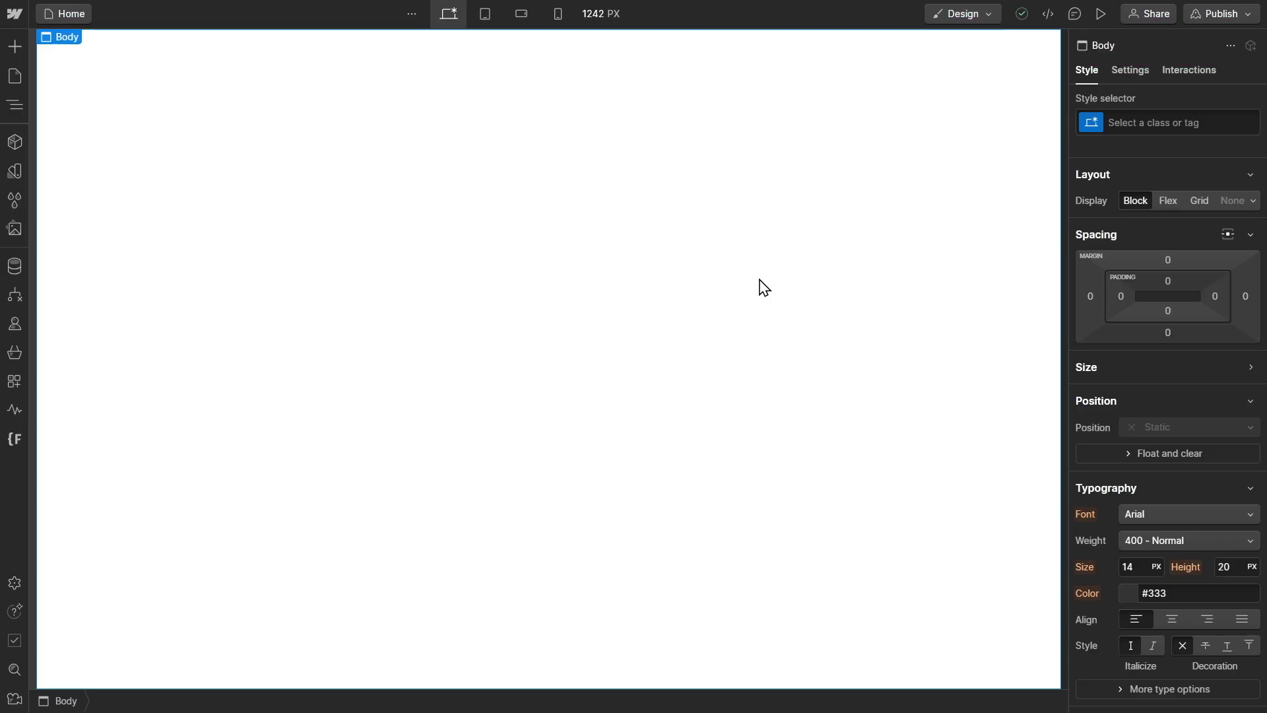
Open the Motorcycles collection settings from the CMS panel and scroll to its Custom fields
{"action": "left_click", "coordinate": [16, 267]}
{"action": "left_click", "coordinate": [216, 75]}
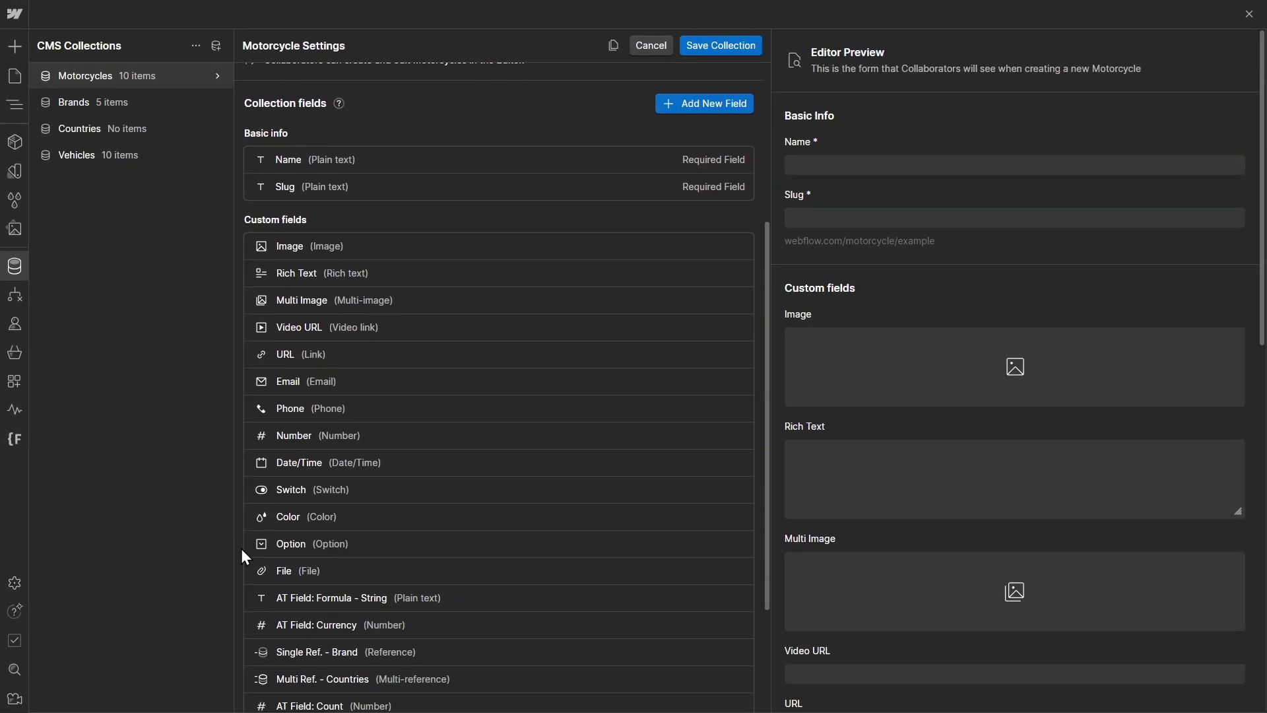
{"action": "scroll", "coordinate": [330, 485], "scroll_direction": "down", "scroll_amount": 3}
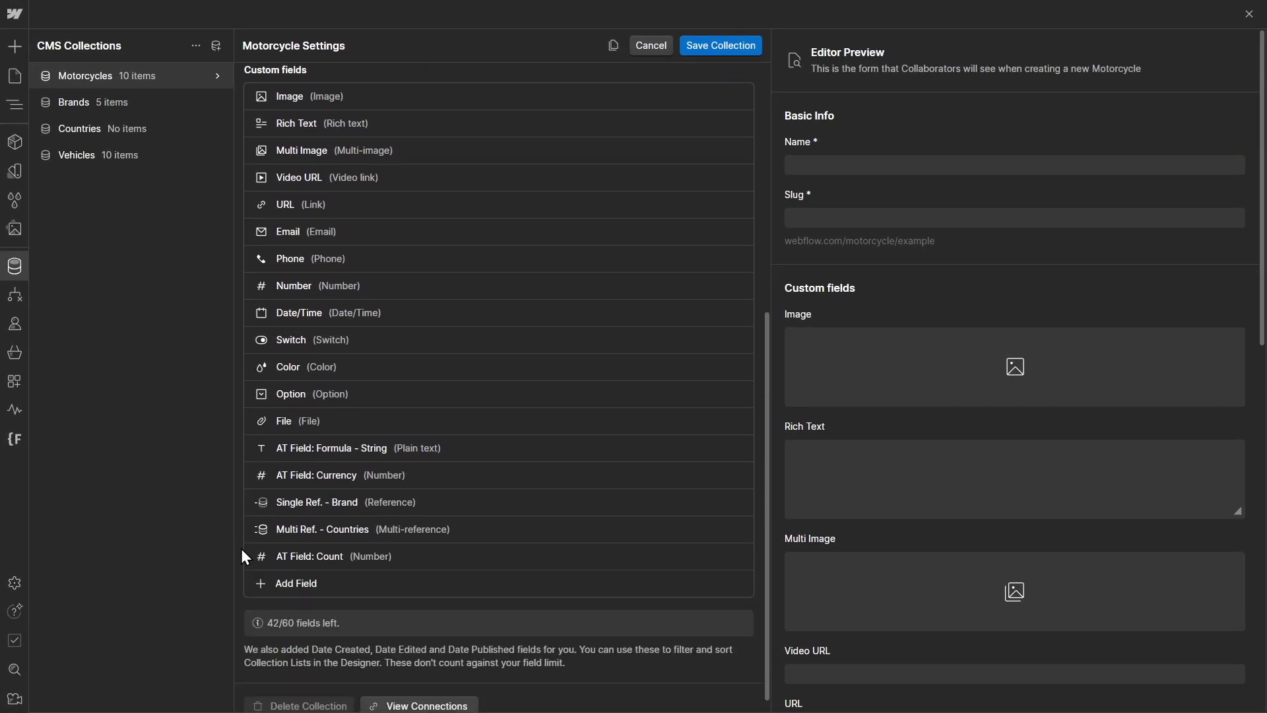
{"action": "scroll", "coordinate": [242, 557], "scroll_direction": "down", "scroll_amount": 1}
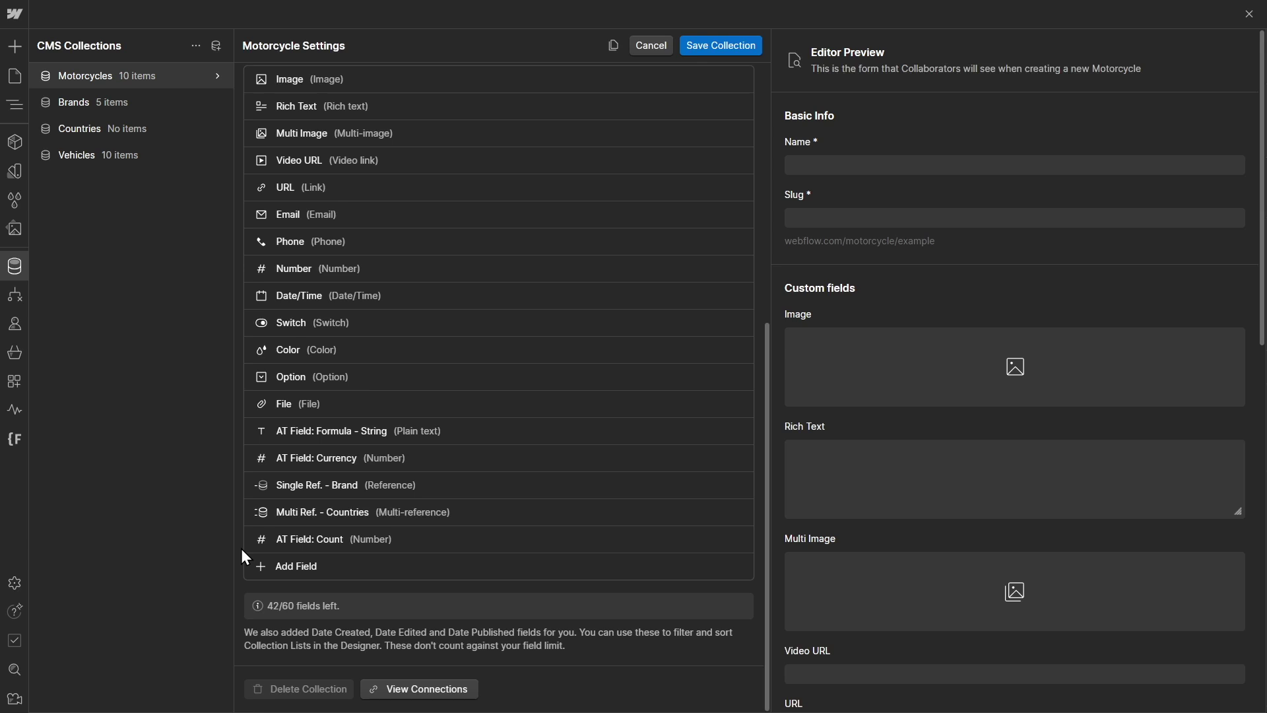
Add a plain-text 'record-id' field with the pasted sync warning as help text, then save the collection
{"action": "left_click", "coordinate": [275, 565]}
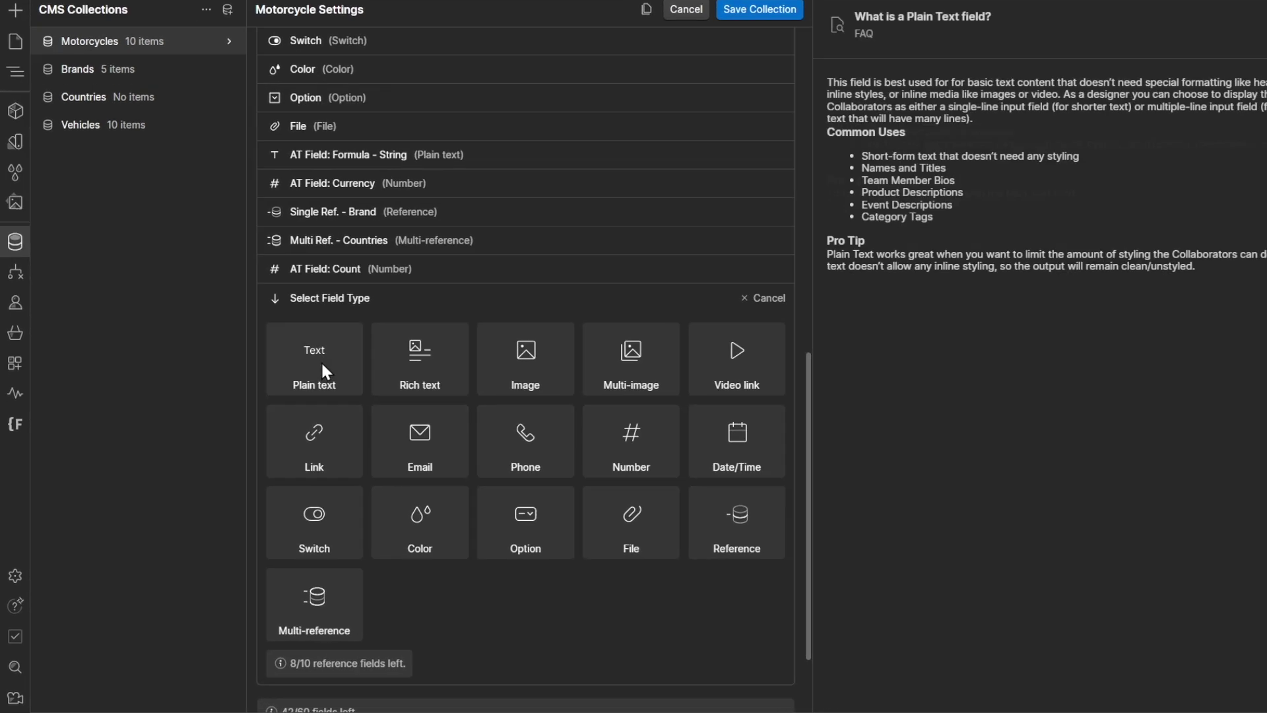
{"action": "left_click", "coordinate": [322, 365]}
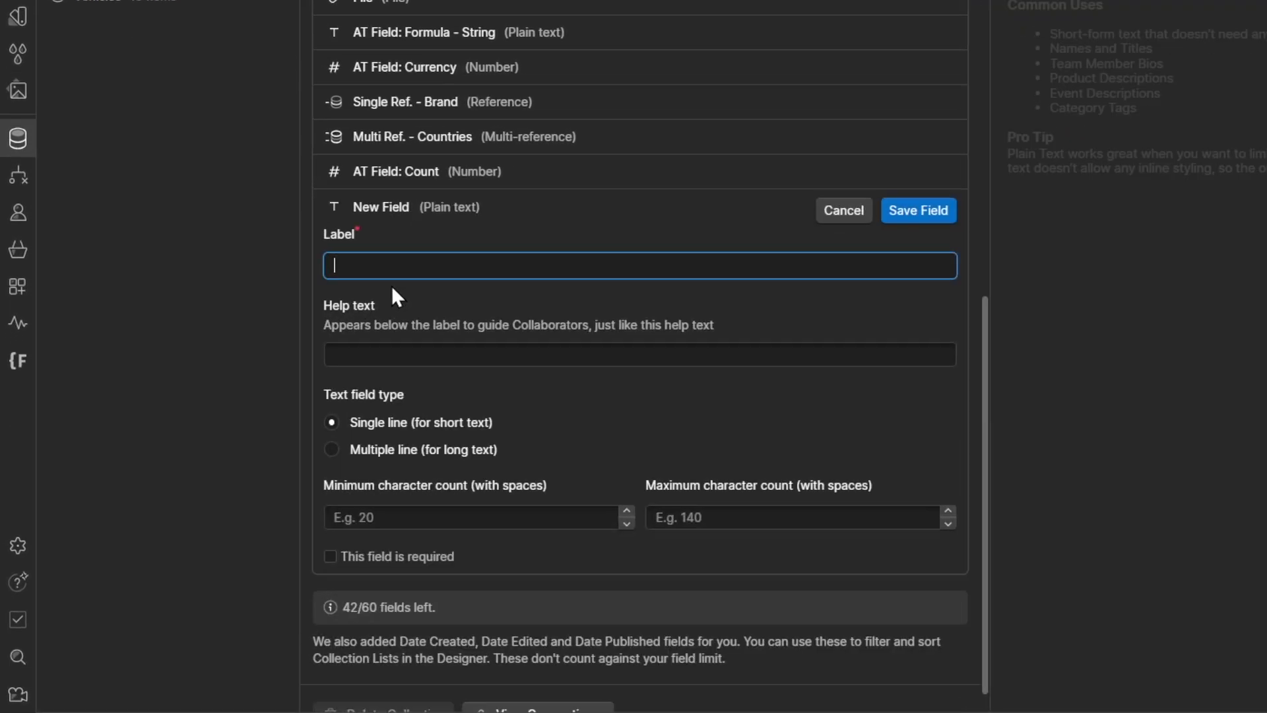
{"action": "type", "text": "record-id"}
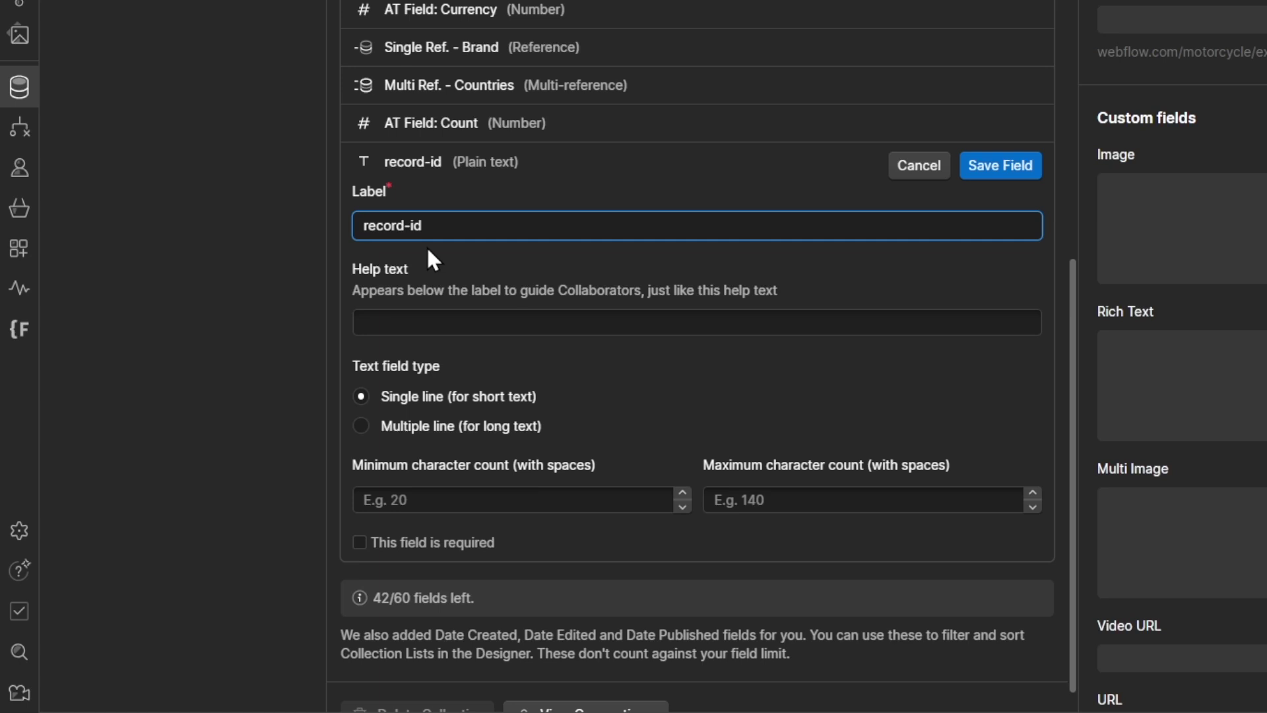
{"action": "left_click", "coordinate": [426, 317]}
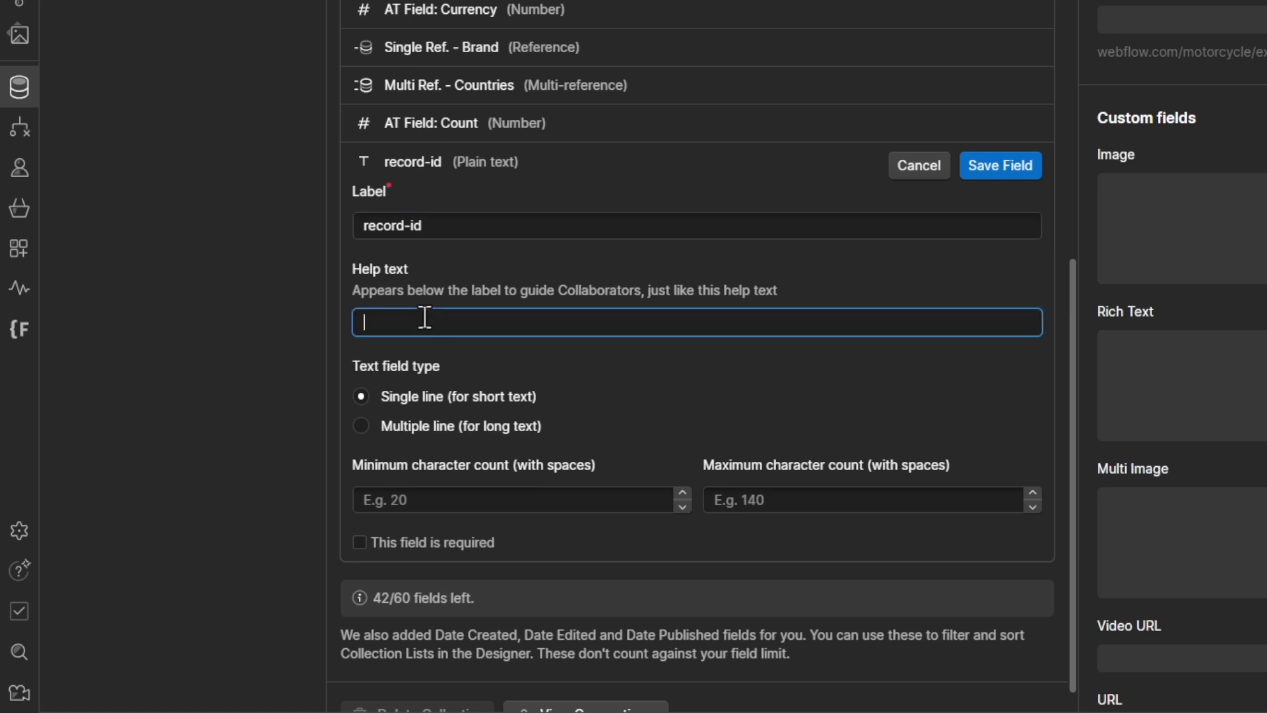
{"action": "type", "text": "⚠ DO NOT DELETE OR MODIFY. THIS FIELD IS USED TO SYNC WITH AIRTABLE. ⚠"}
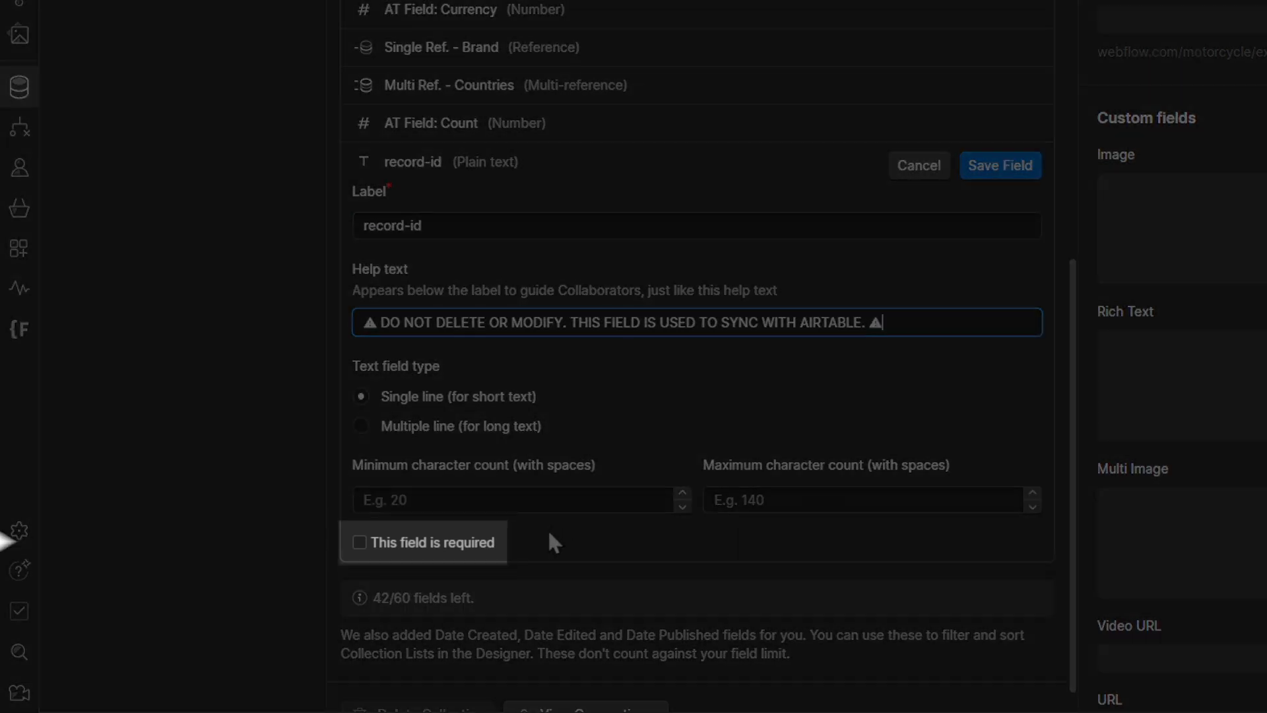
{"action": "left_click", "coordinate": [495, 553]}
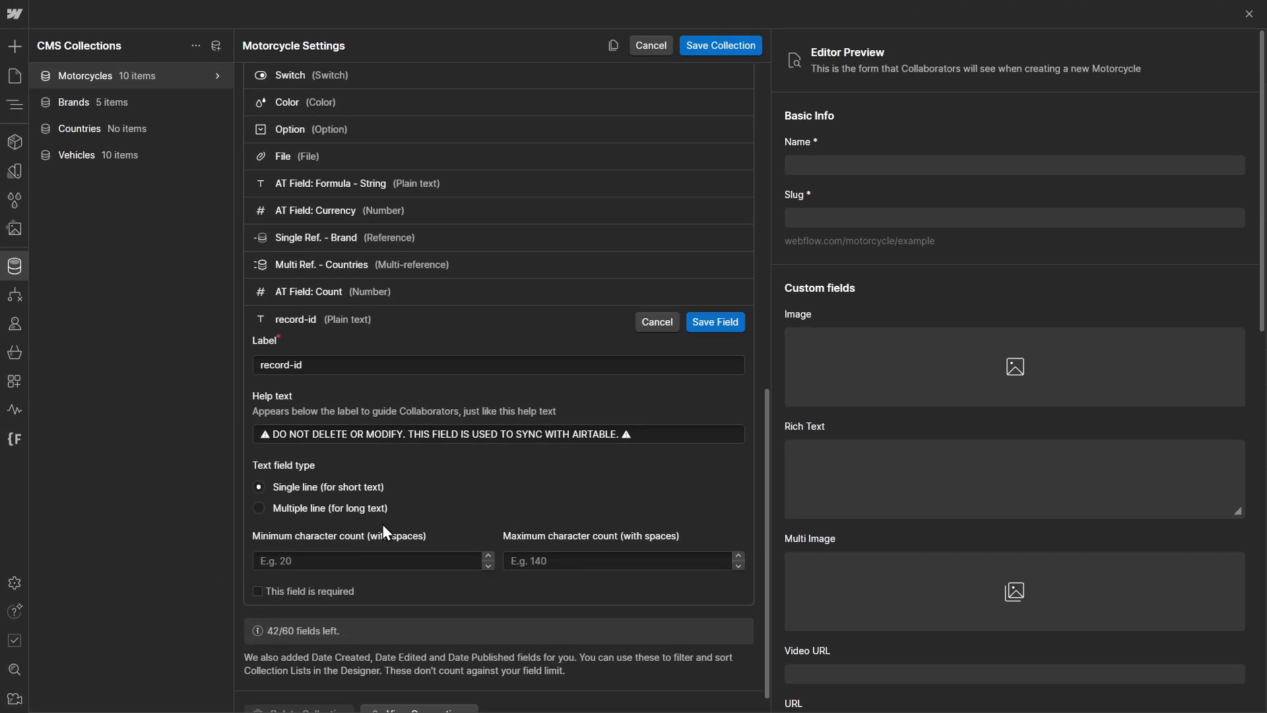
{"action": "left_click", "coordinate": [728, 328]}
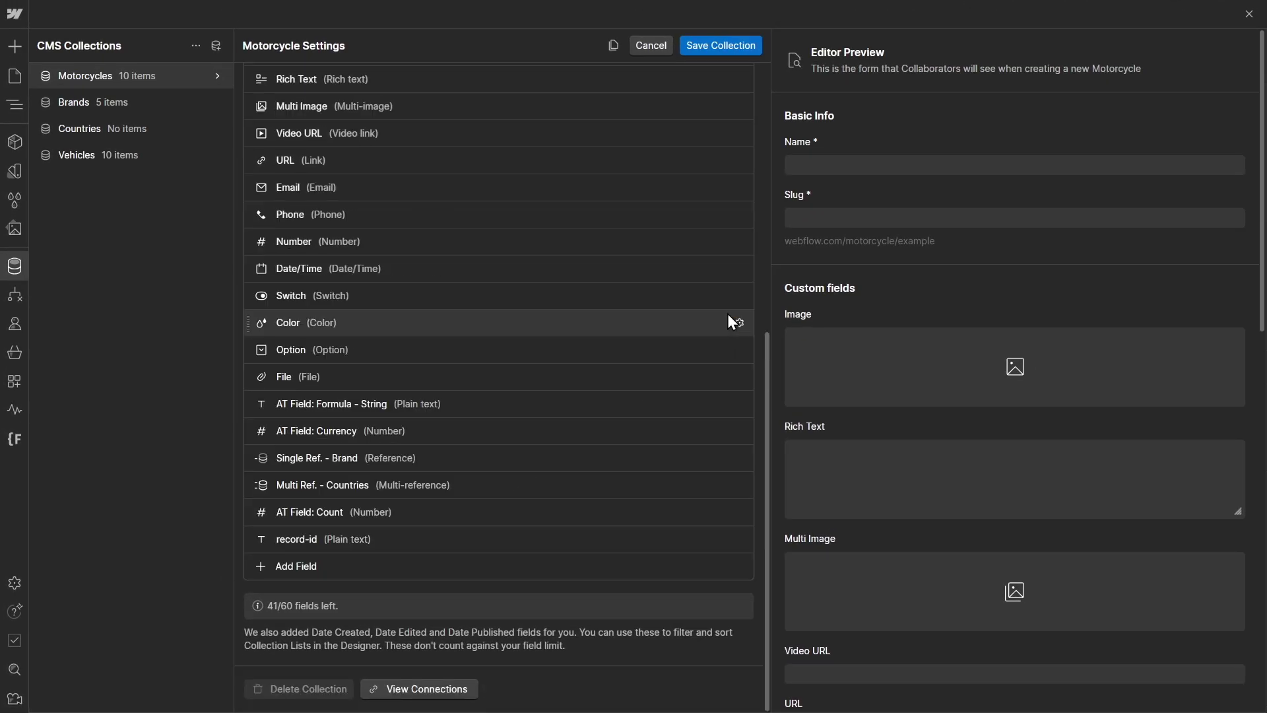
{"action": "left_click", "coordinate": [727, 48]}
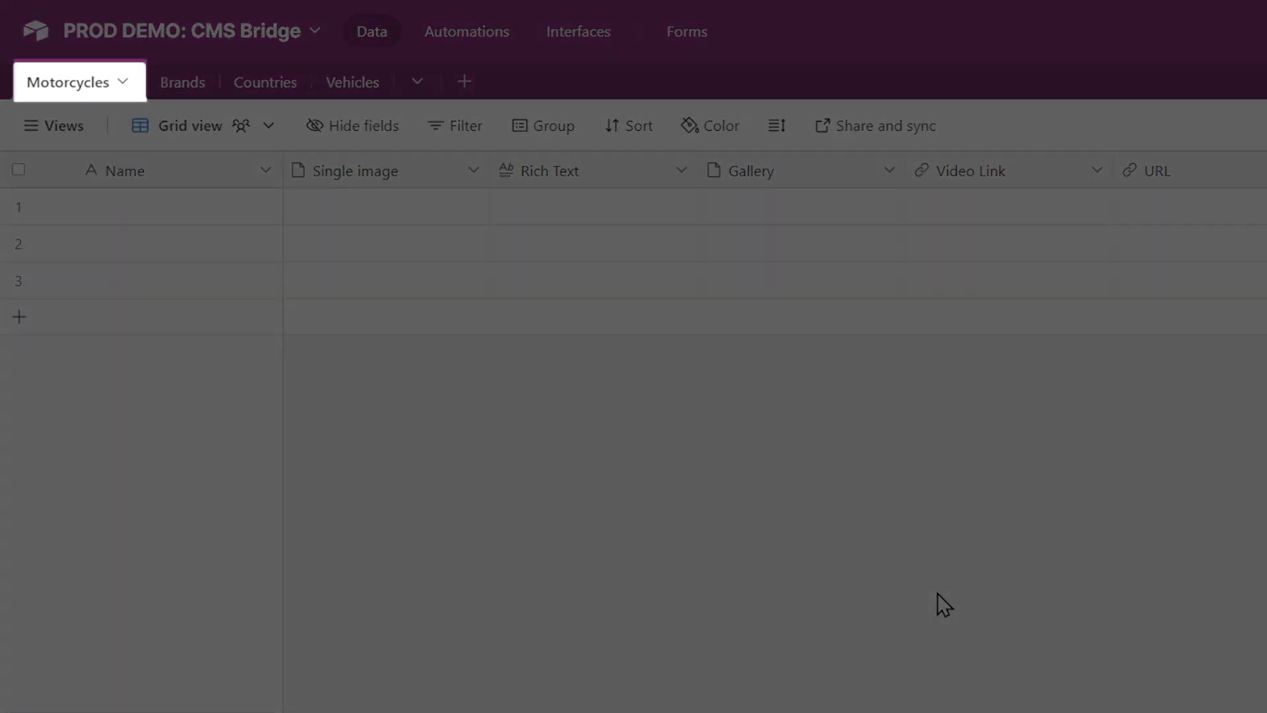
Add a 'Last Modified' field of type Last modified time to the Motorcycles table
{"action": "scroll", "coordinate": [937, 592], "scroll_direction": "right", "scroll_amount": 15}
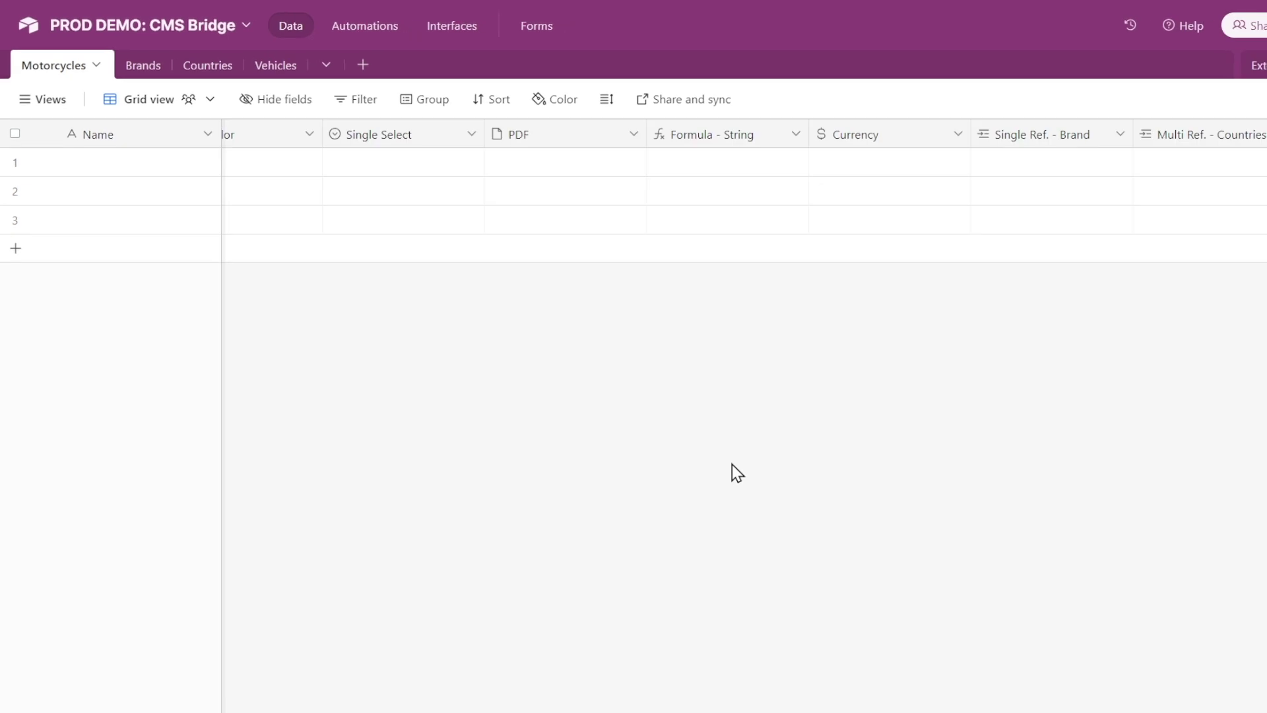
{"action": "left_click", "coordinate": [1166, 132]}
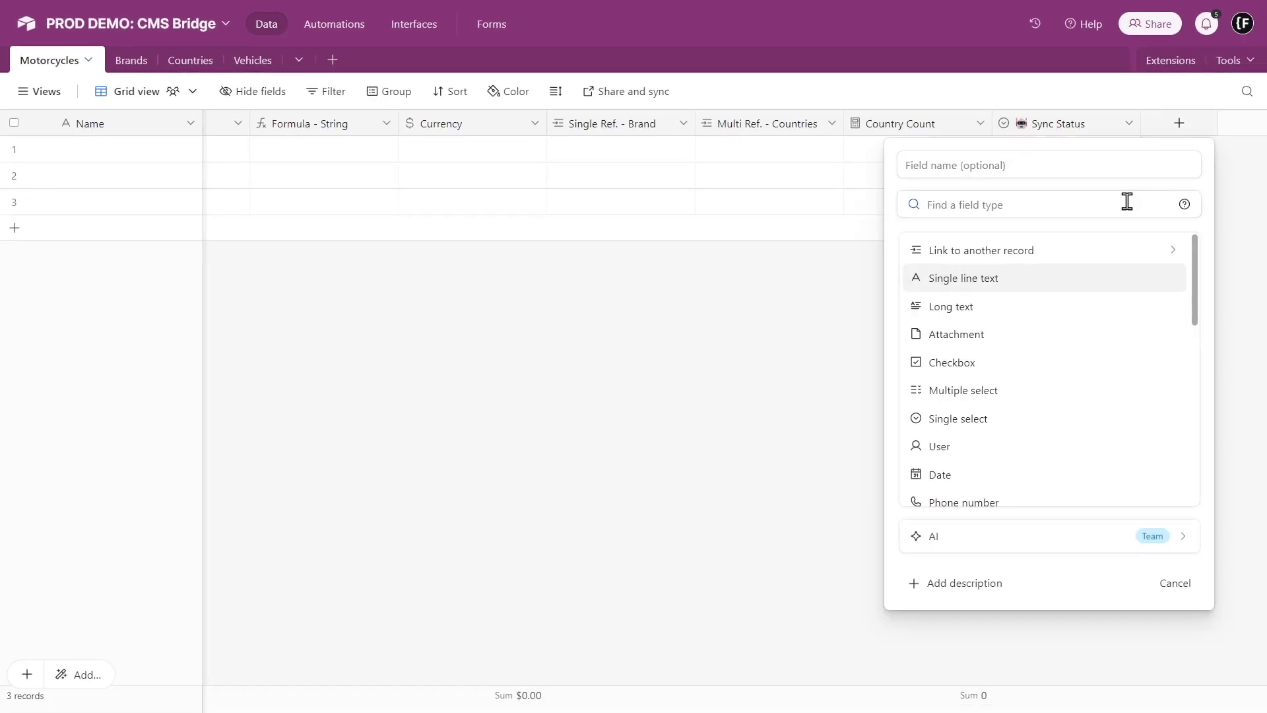
{"action": "type", "text": "las"}
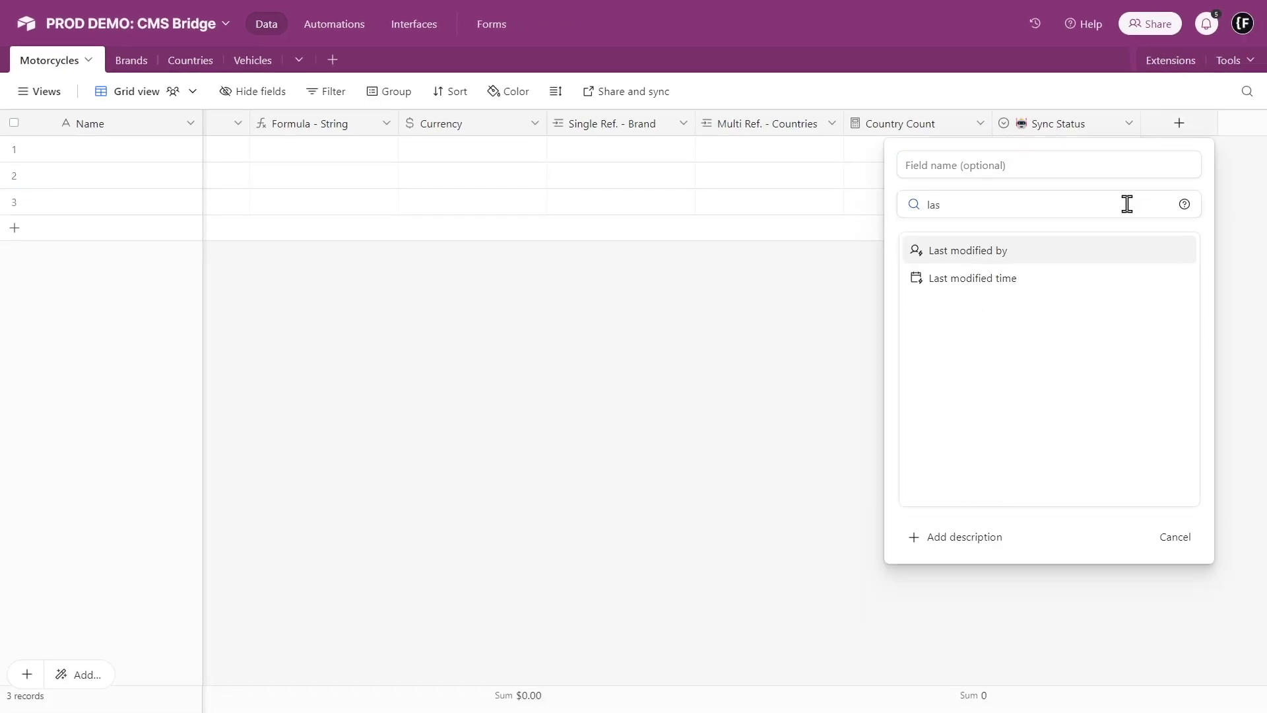
{"action": "left_click", "coordinate": [1110, 279]}
{"action": "left_click", "coordinate": [1142, 387]}
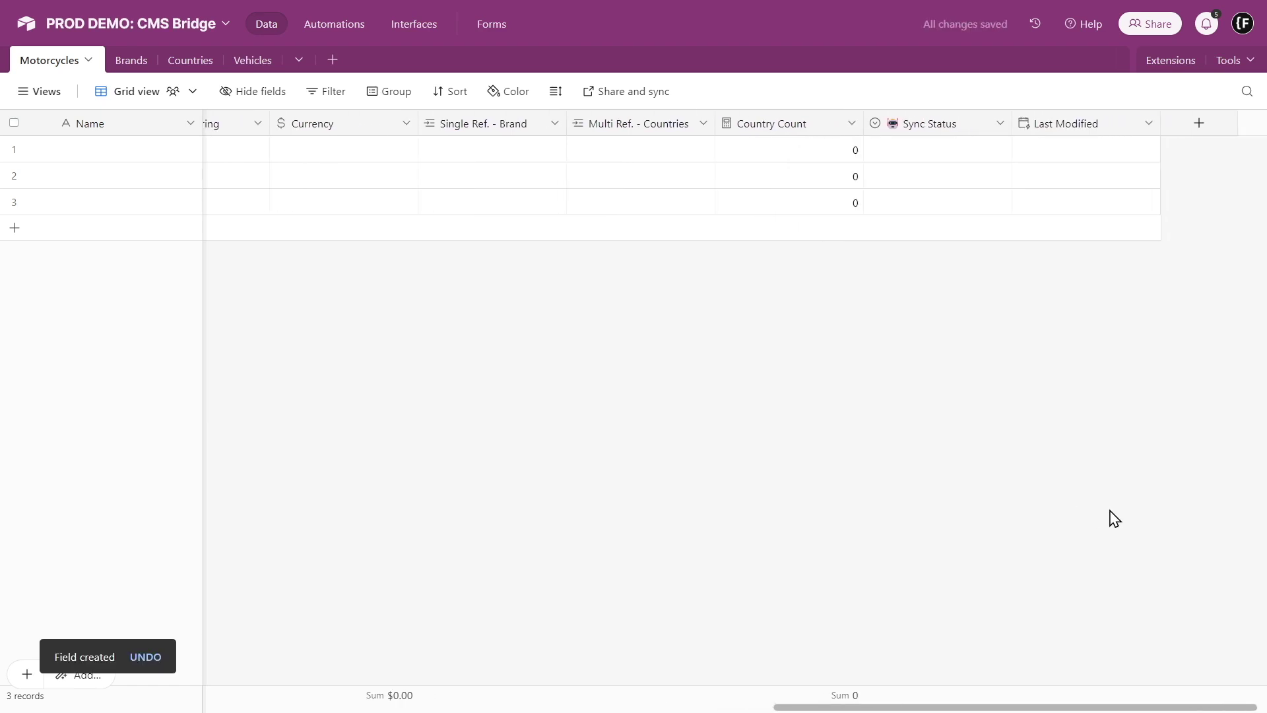
Add the CMS Bridge extension from the marketplace and make its side-panel block taller
{"action": "left_click", "coordinate": [1171, 61]}
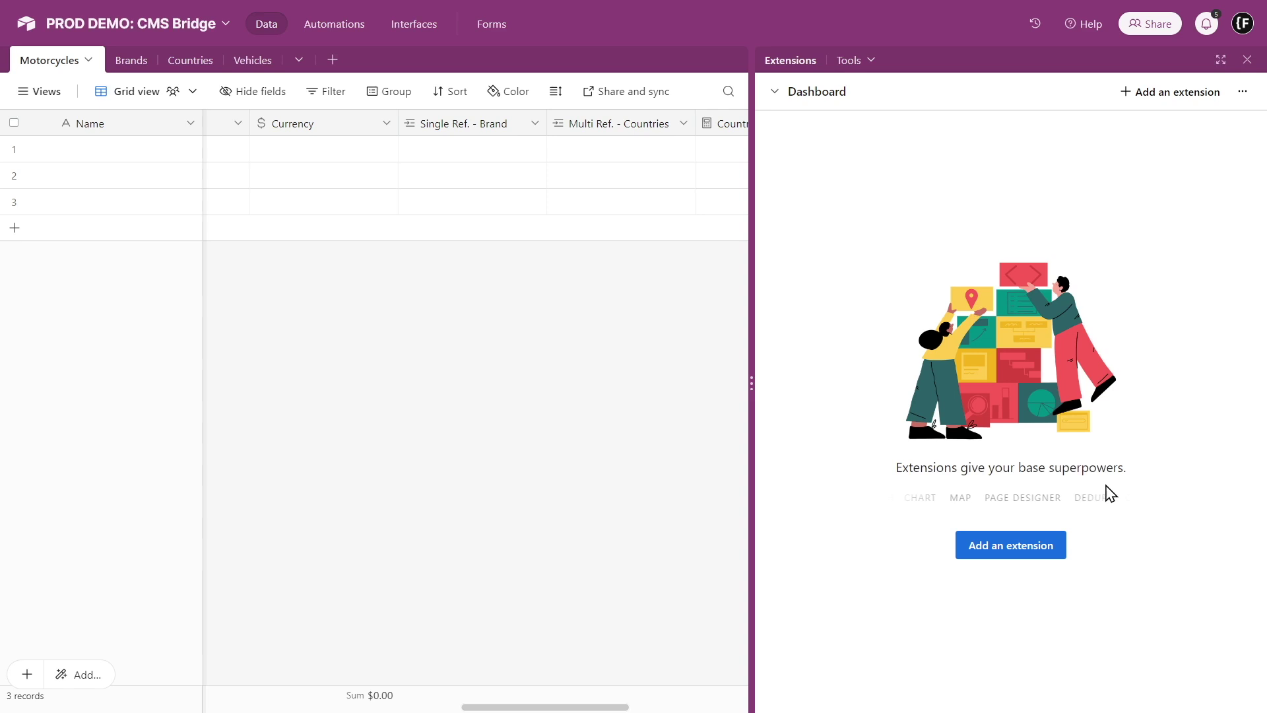
{"action": "left_click", "coordinate": [1038, 548]}
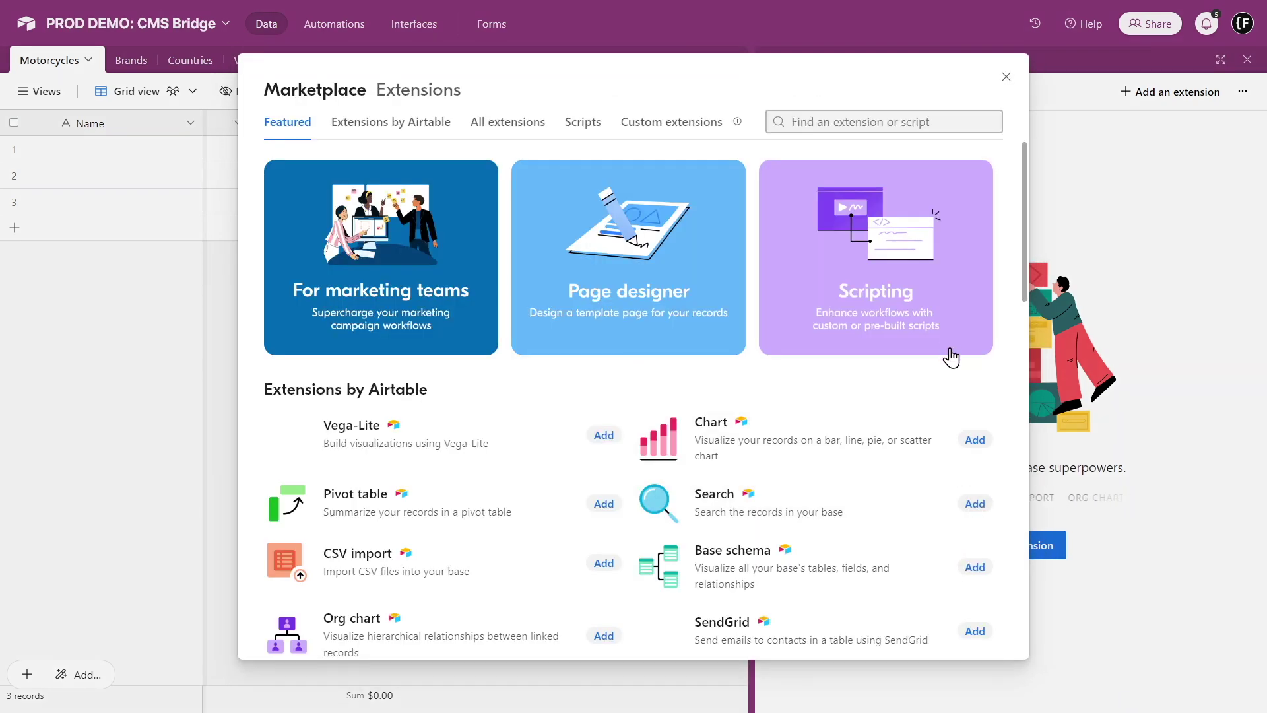
{"action": "left_click", "coordinate": [955, 120]}
{"action": "type", "text": "cms"}
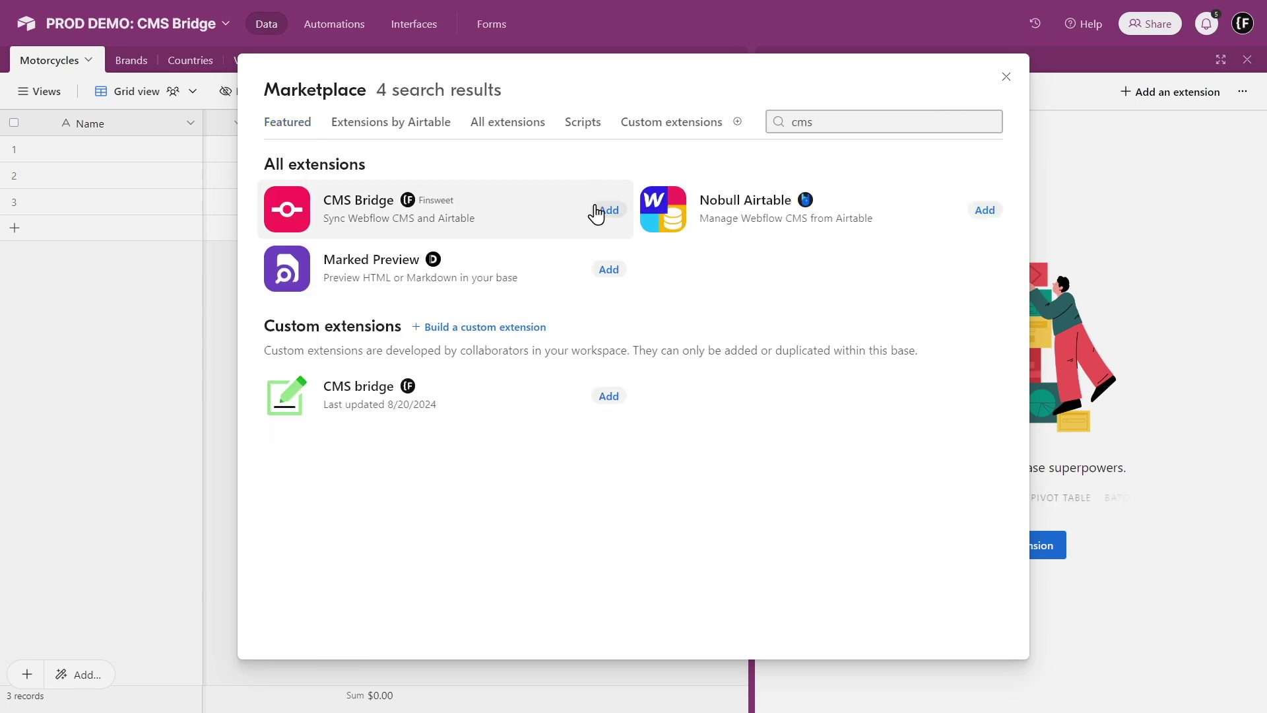
{"action": "left_click", "coordinate": [600, 212]}
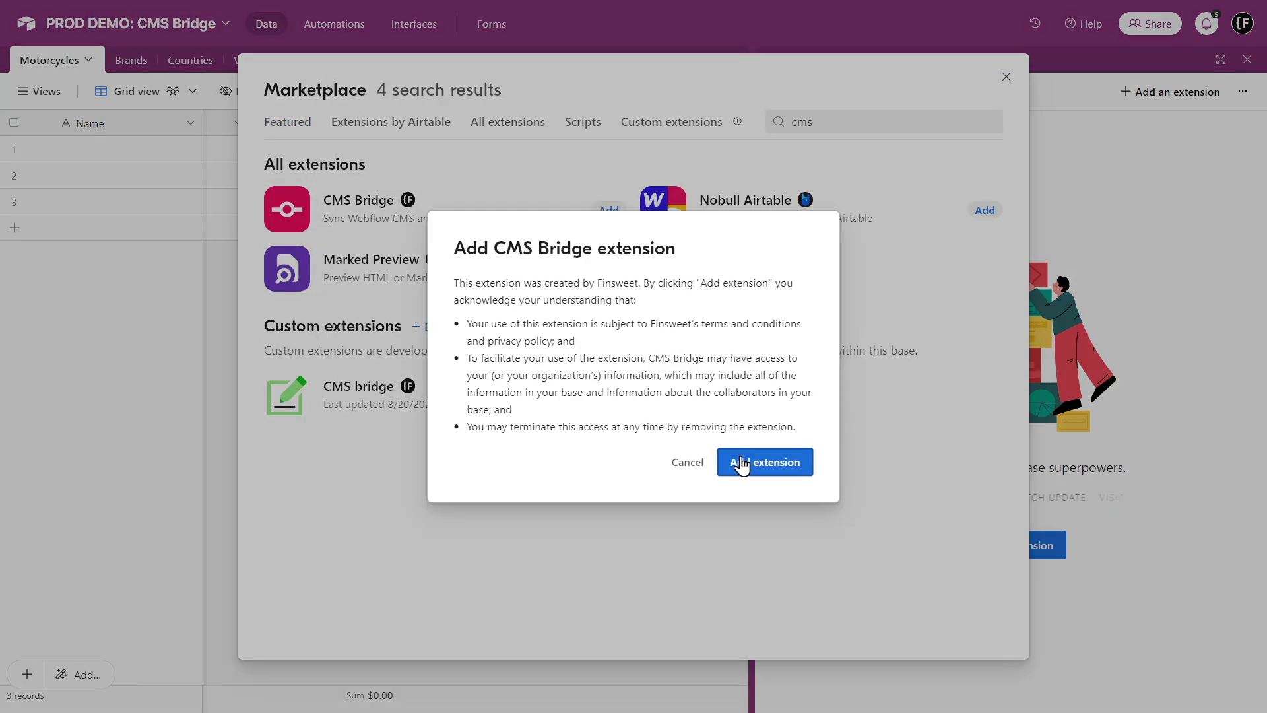
{"action": "left_click", "coordinate": [742, 463]}
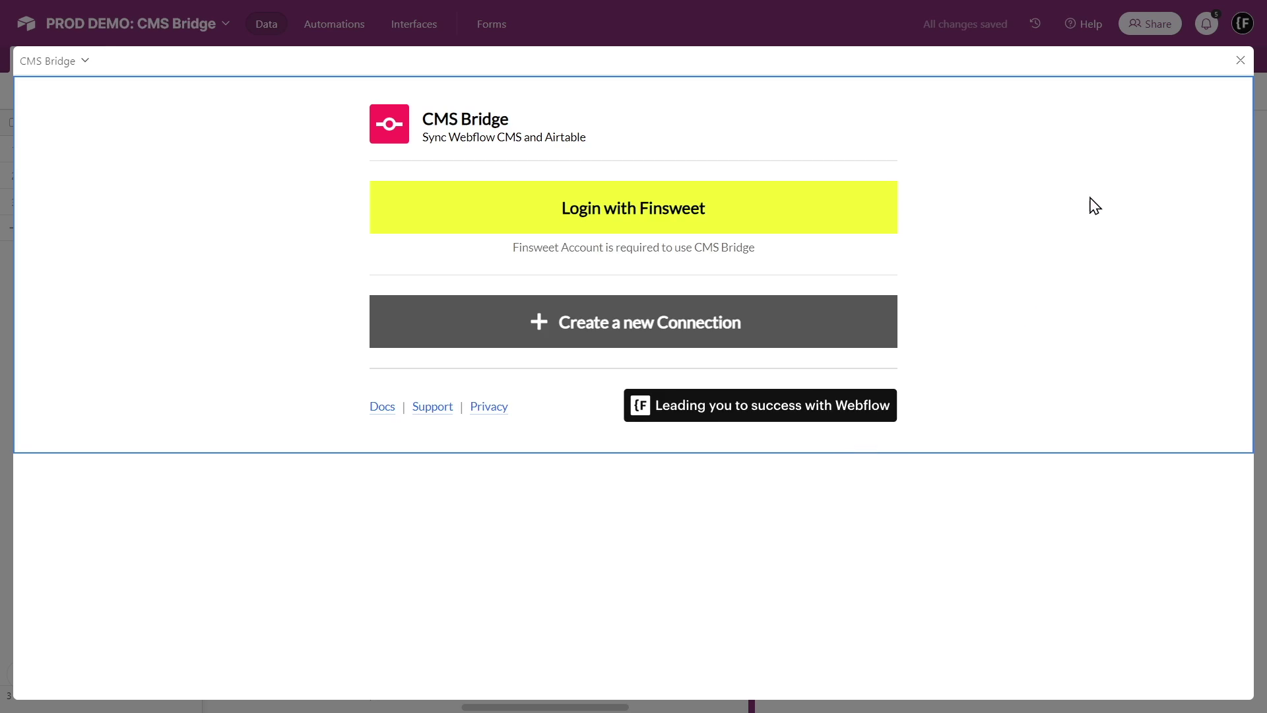
{"action": "left_click", "coordinate": [1240, 60]}
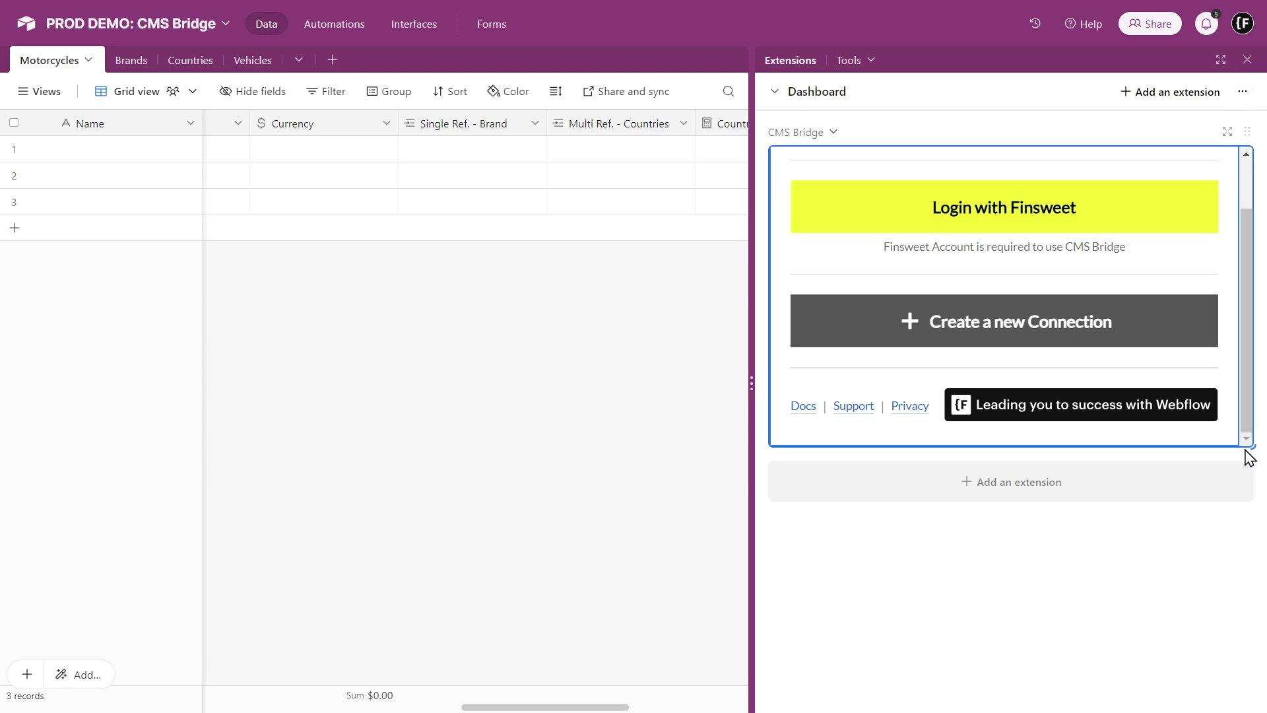
{"action": "left_click_drag", "start_coordinate": [1246, 452], "coordinate": [1236, 544]}
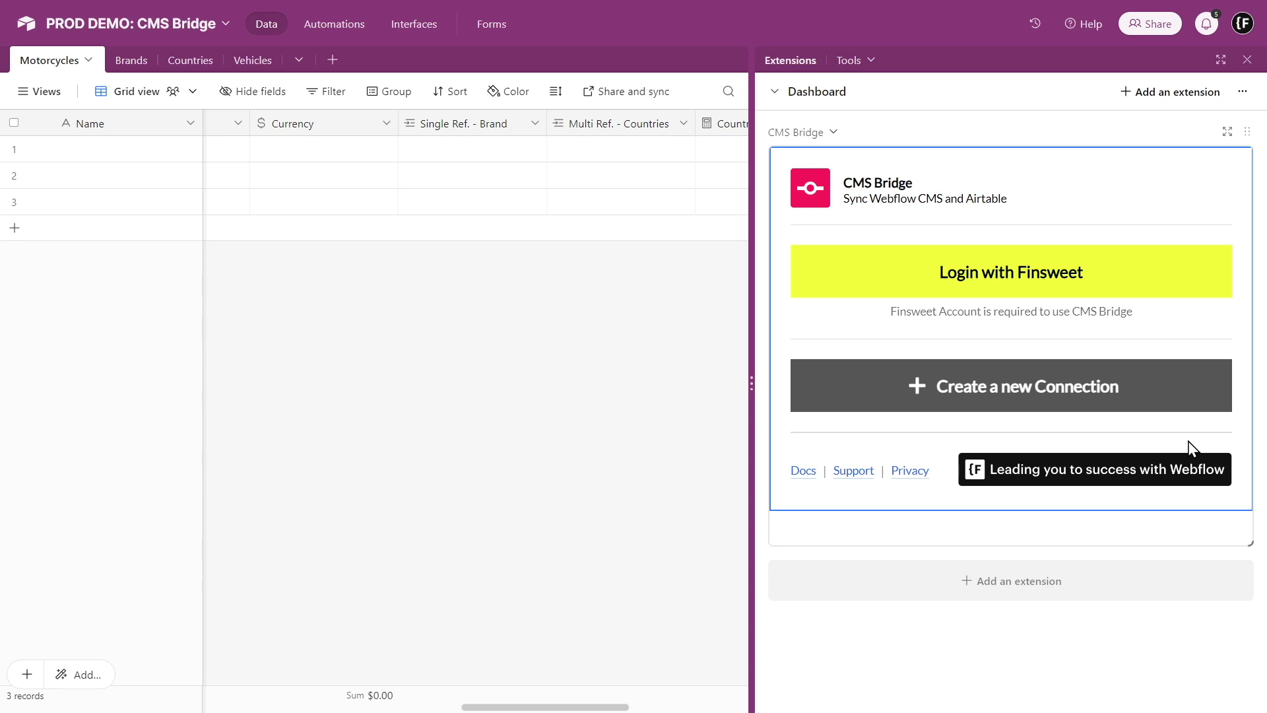
Log CMS Bridge into a Finsweet account using Google sign-in
{"action": "left_click", "coordinate": [1118, 291]}
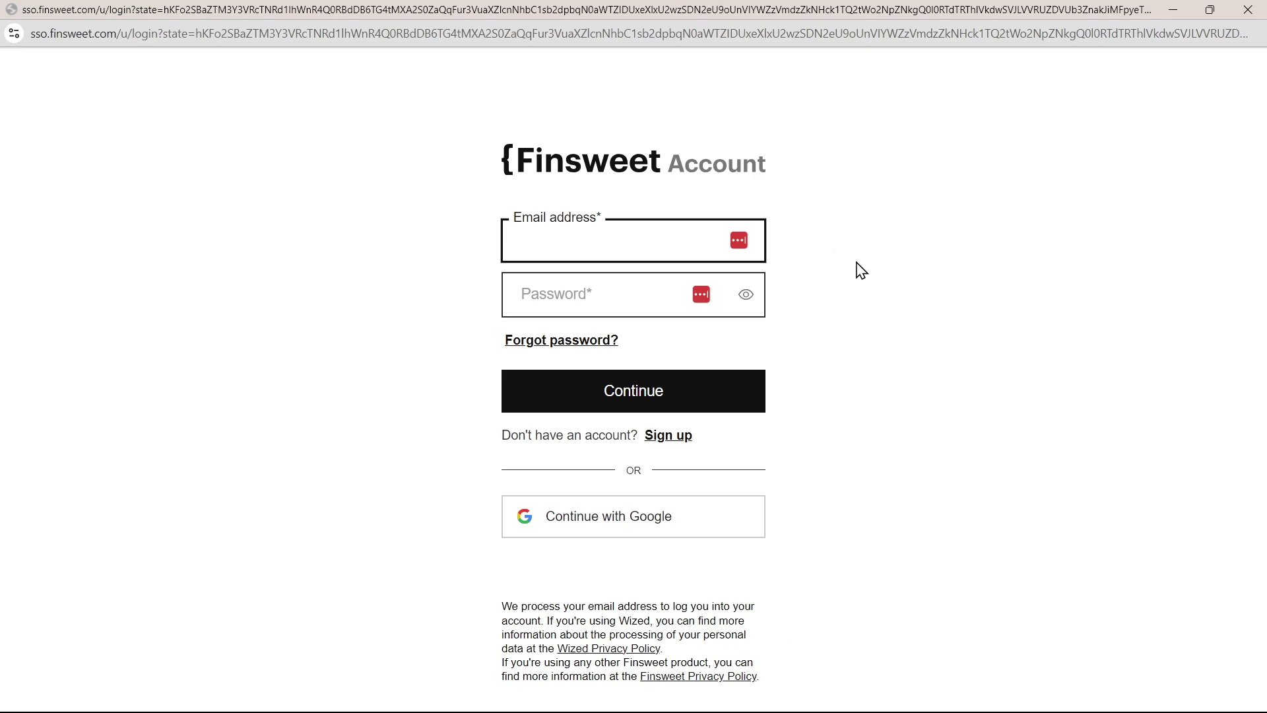
{"action": "left_click", "coordinate": [733, 521]}
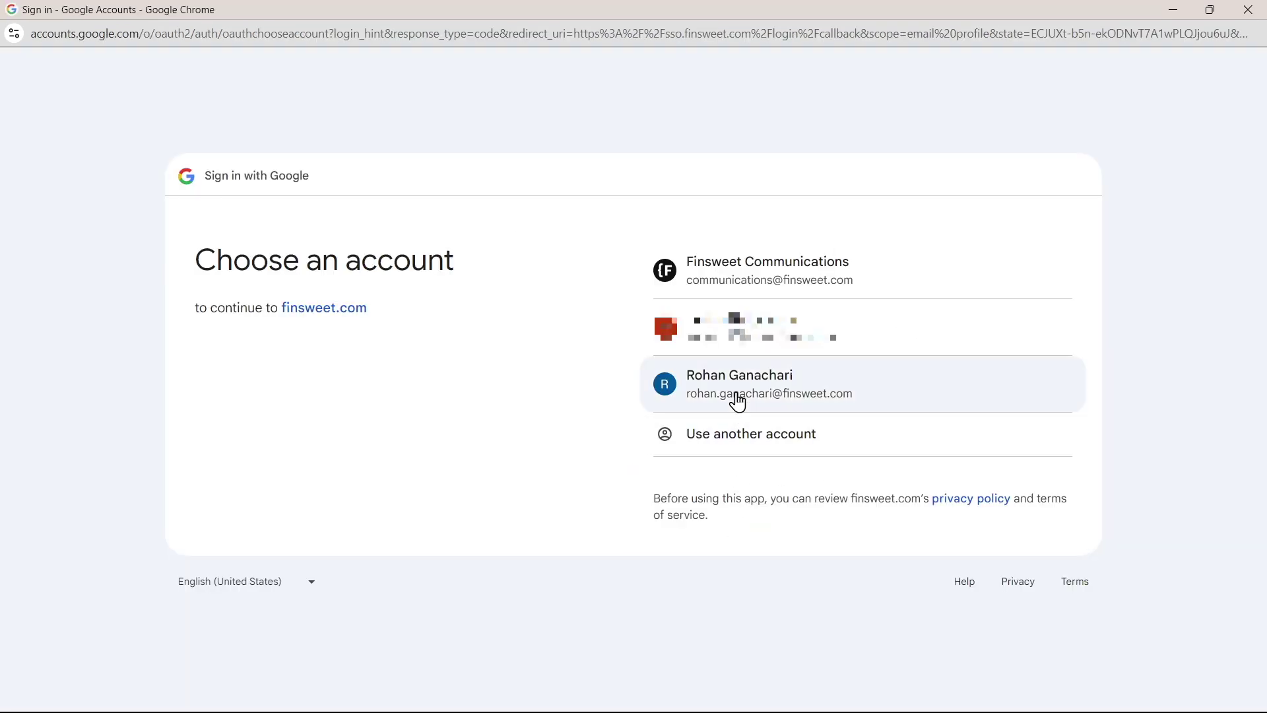
{"action": "left_click", "coordinate": [739, 396]}
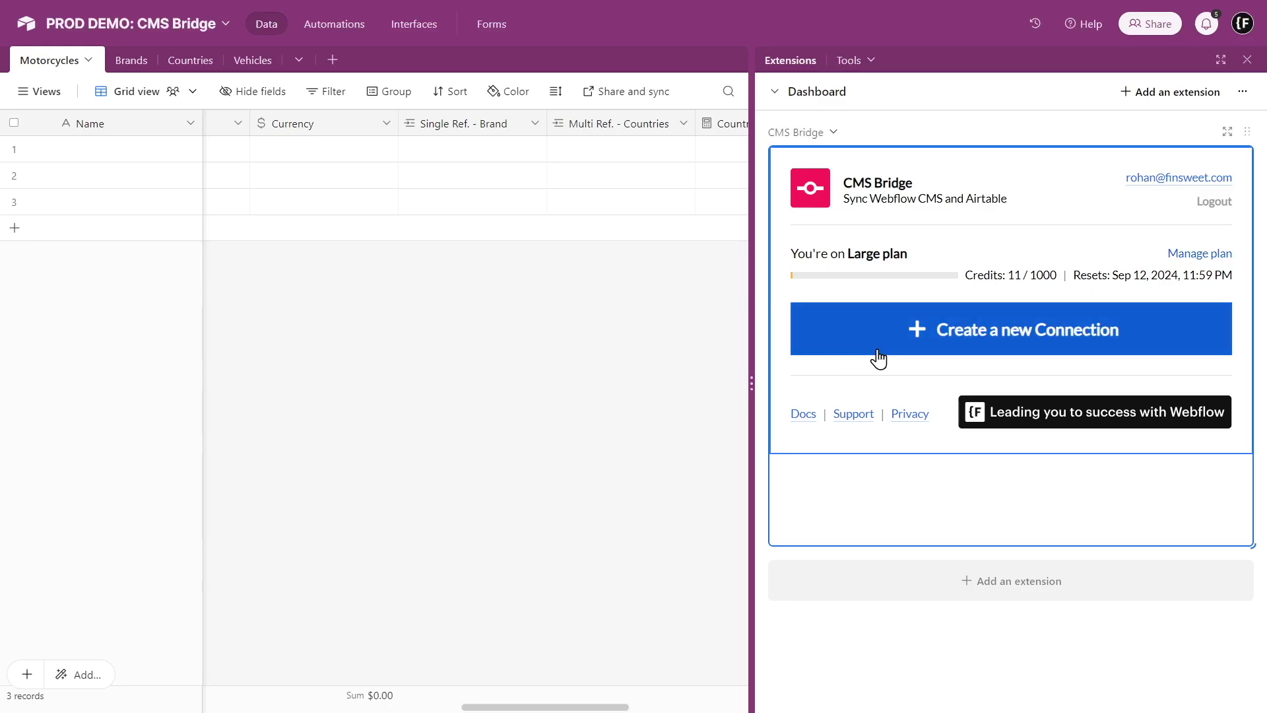
Create a new connection and grant it Airtable access to the PROD DEMO: CMS Bridge base
{"action": "left_click", "coordinate": [886, 356]}
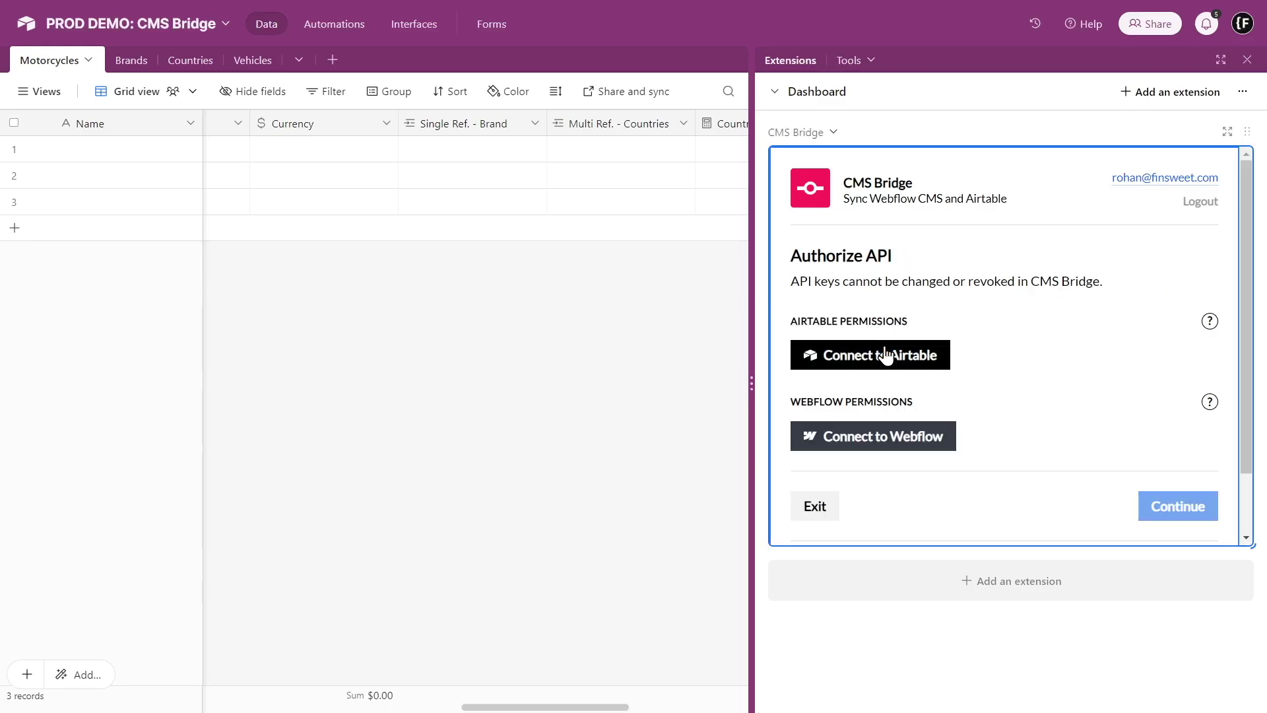
{"action": "left_click", "coordinate": [936, 365]}
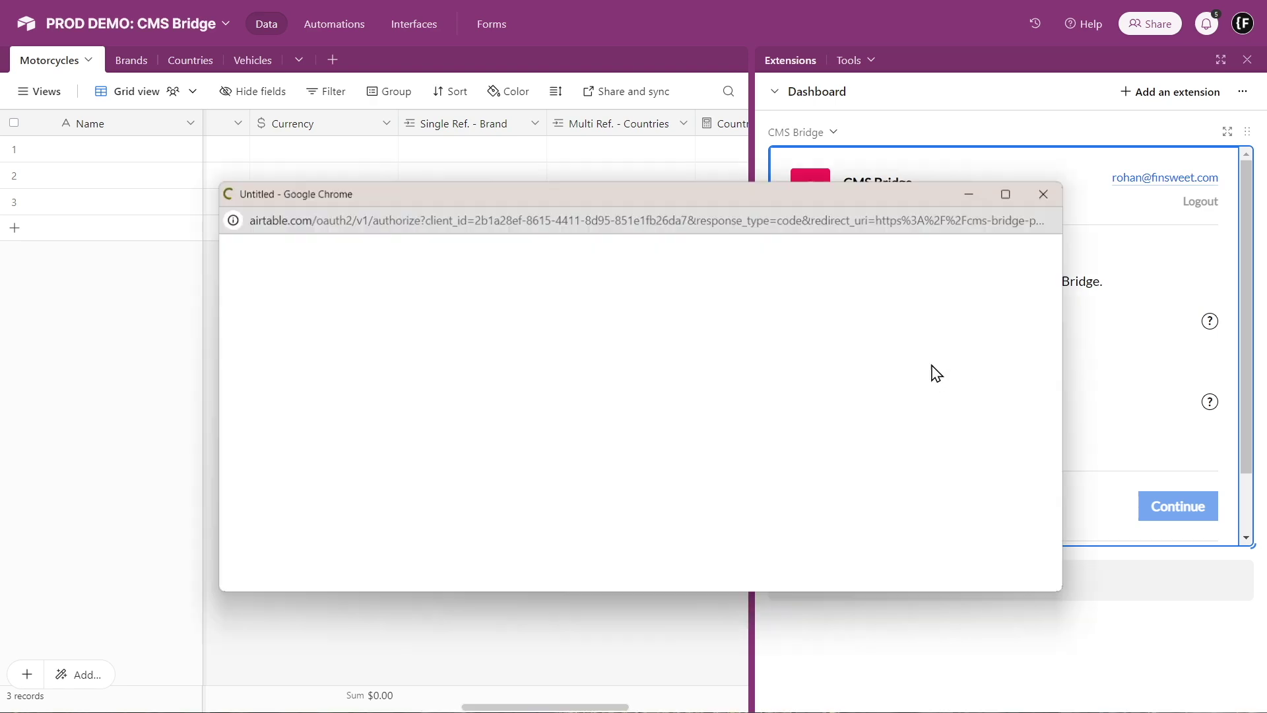
{"action": "left_click", "coordinate": [1008, 193]}
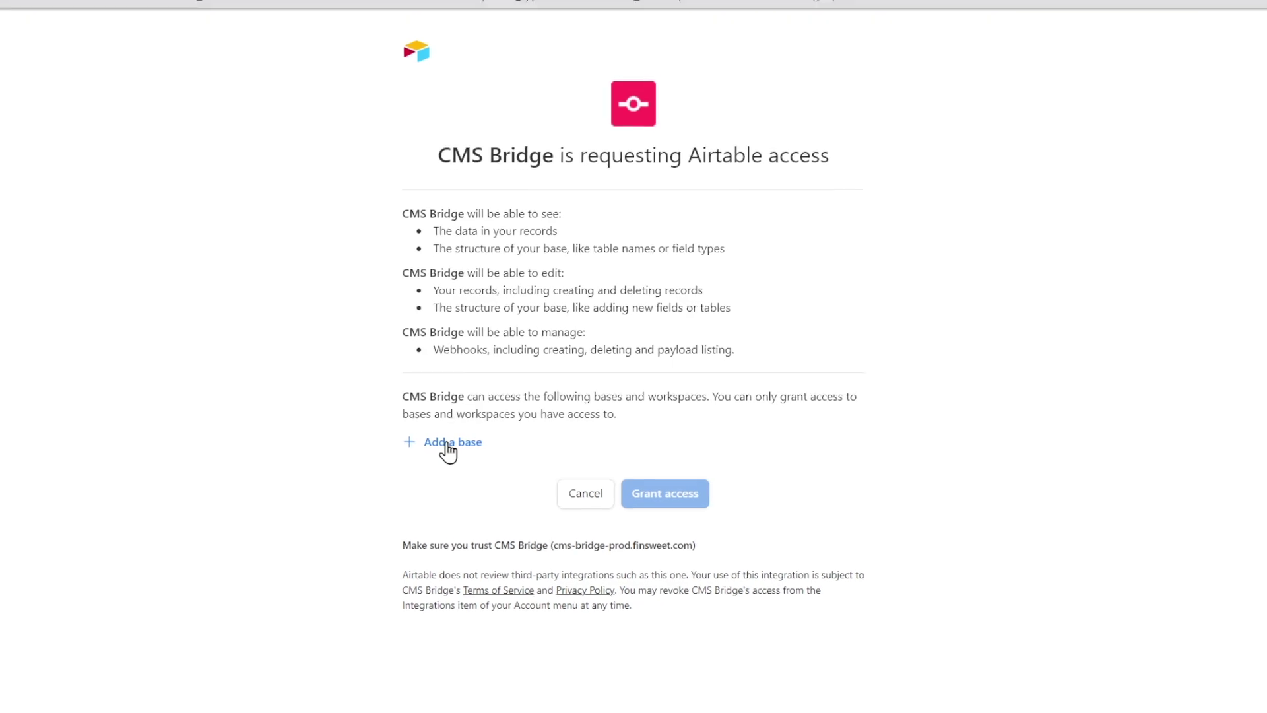
{"action": "left_click", "coordinate": [464, 444]}
{"action": "left_click", "coordinate": [520, 637]}
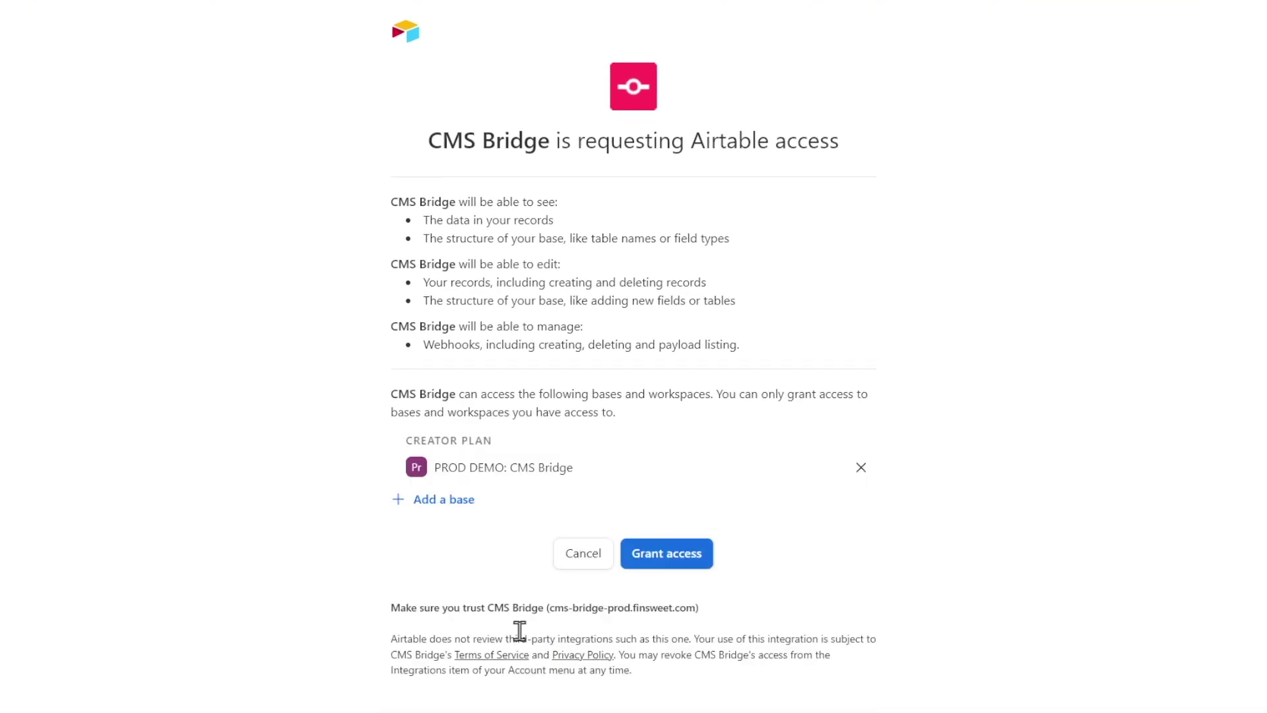
{"action": "left_click", "coordinate": [685, 568]}
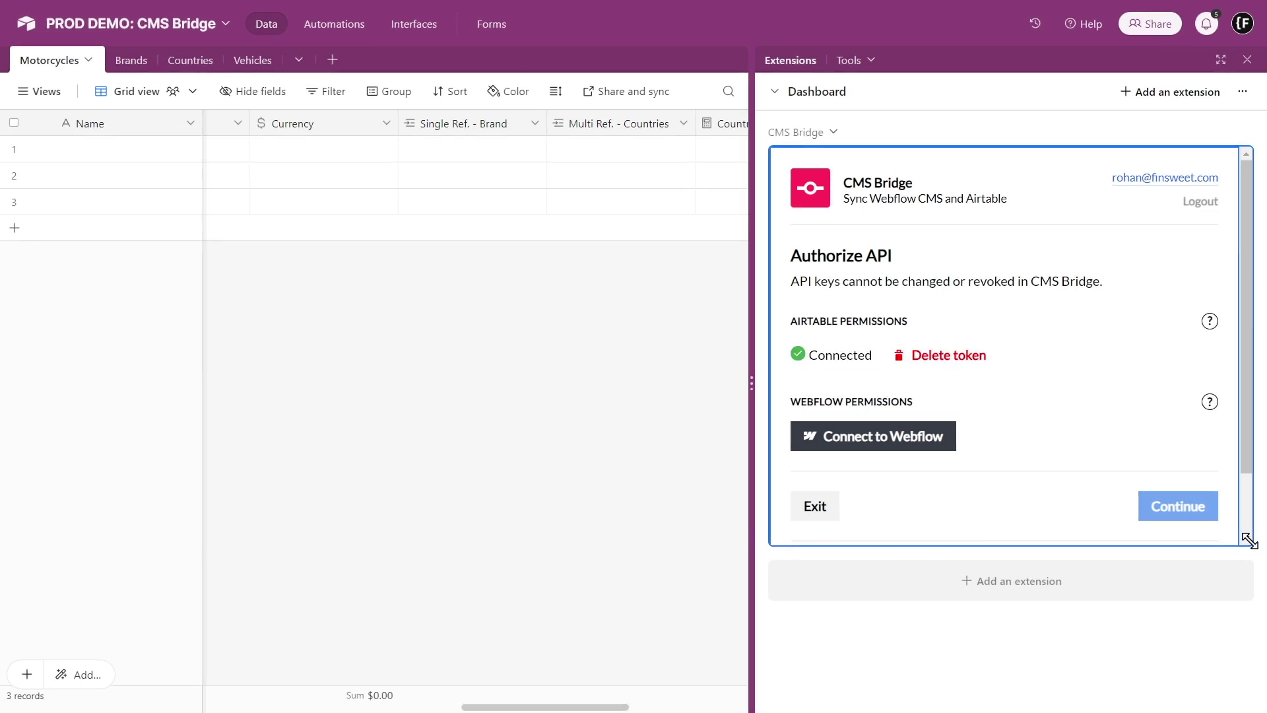
Authorize CMS Bridge in Webflow for the PROD - DEMO: CMS Bridge site, found by searching 'cms bri'
{"action": "left_click_drag", "start_coordinate": [1250, 544], "coordinate": [1252, 641]}
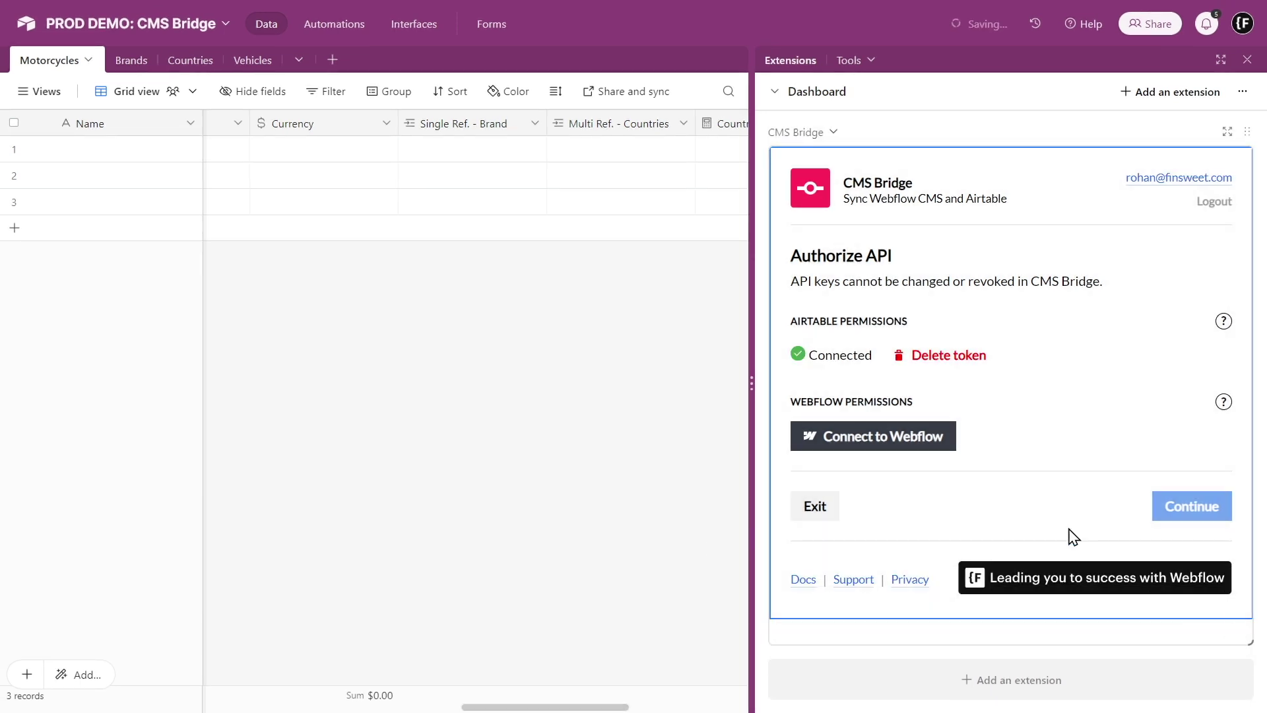
{"action": "left_click", "coordinate": [936, 446]}
{"action": "left_click", "coordinate": [1005, 194]}
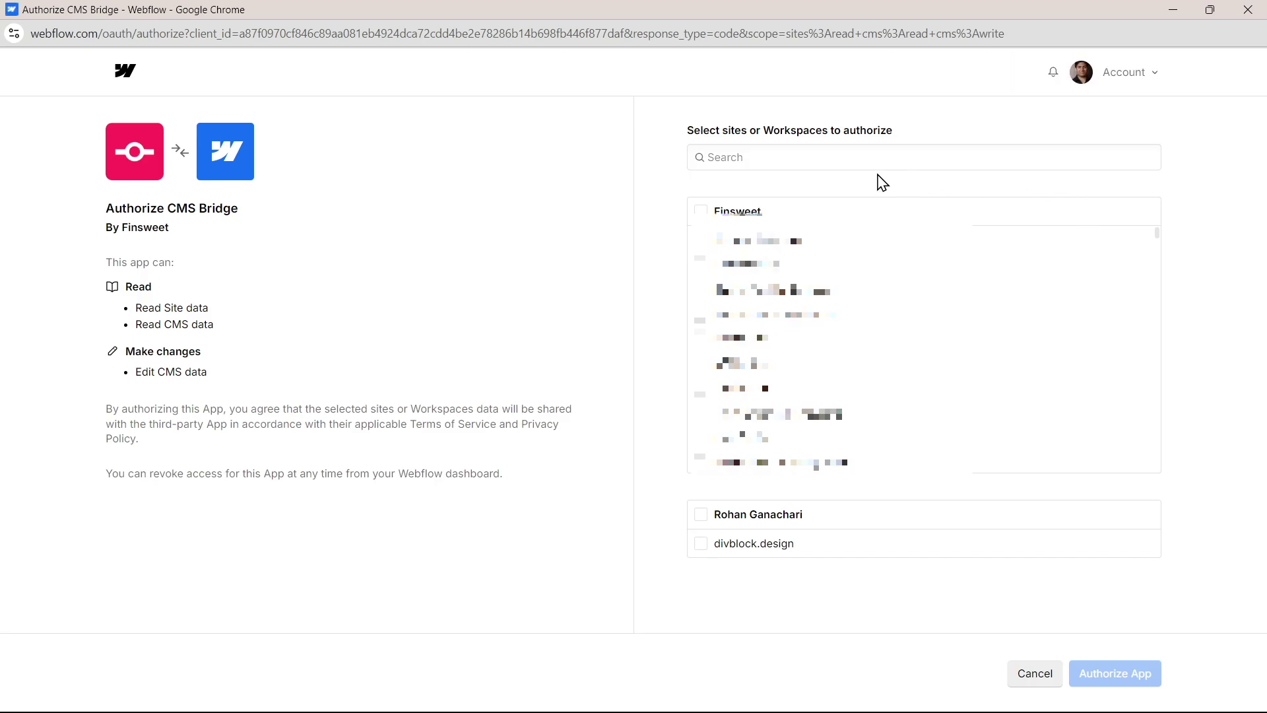
{"action": "left_click", "coordinate": [850, 154]}
{"action": "type", "text": "cms"}
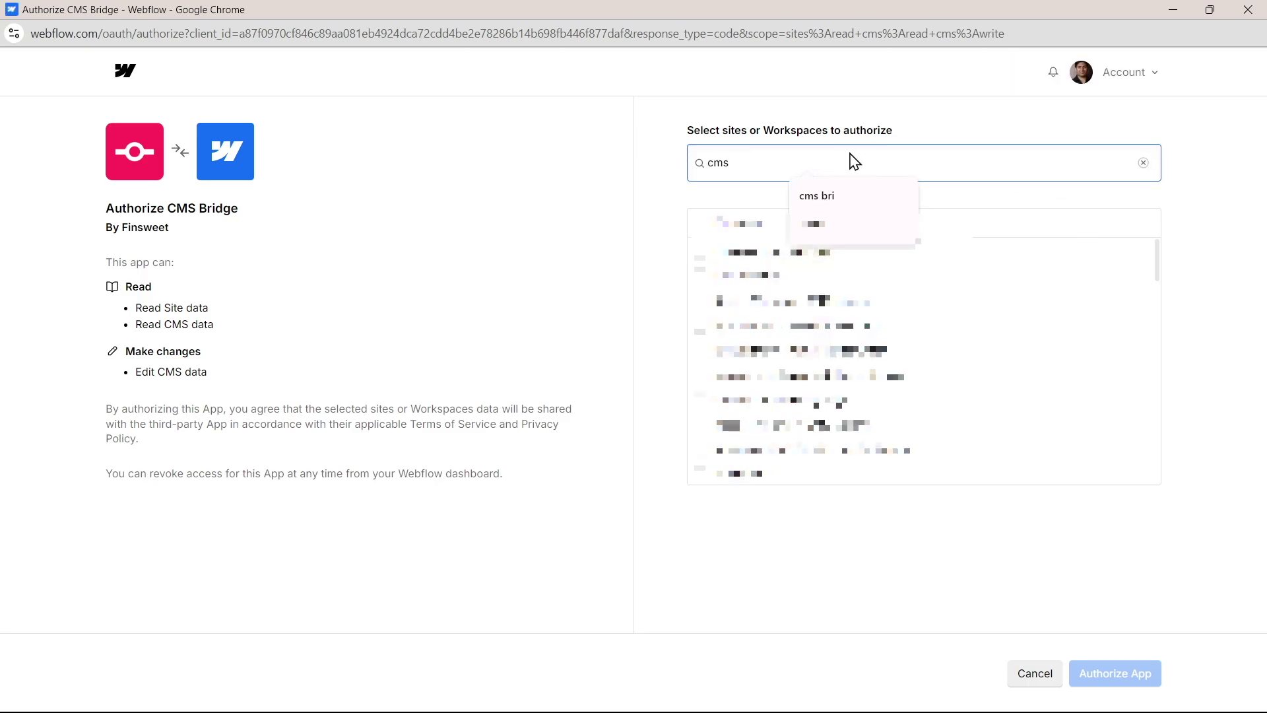
{"action": "type", "text": " bri"}
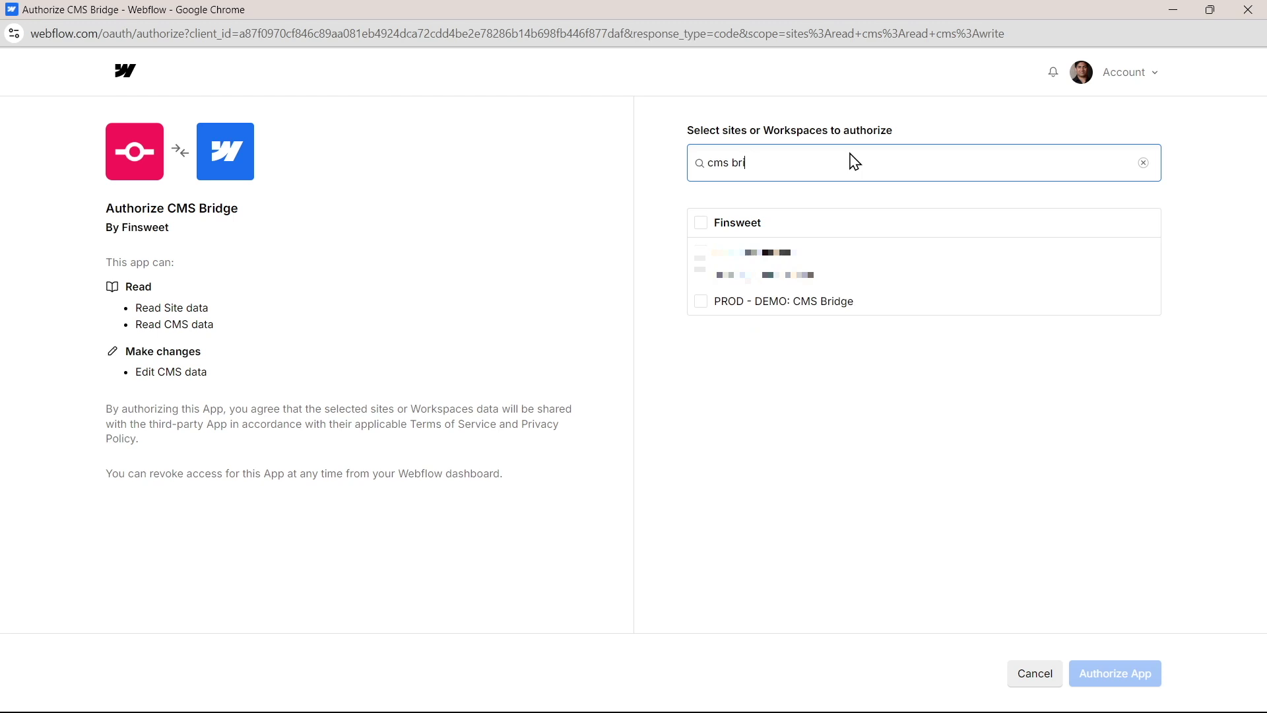
{"action": "left_click", "coordinate": [832, 305]}
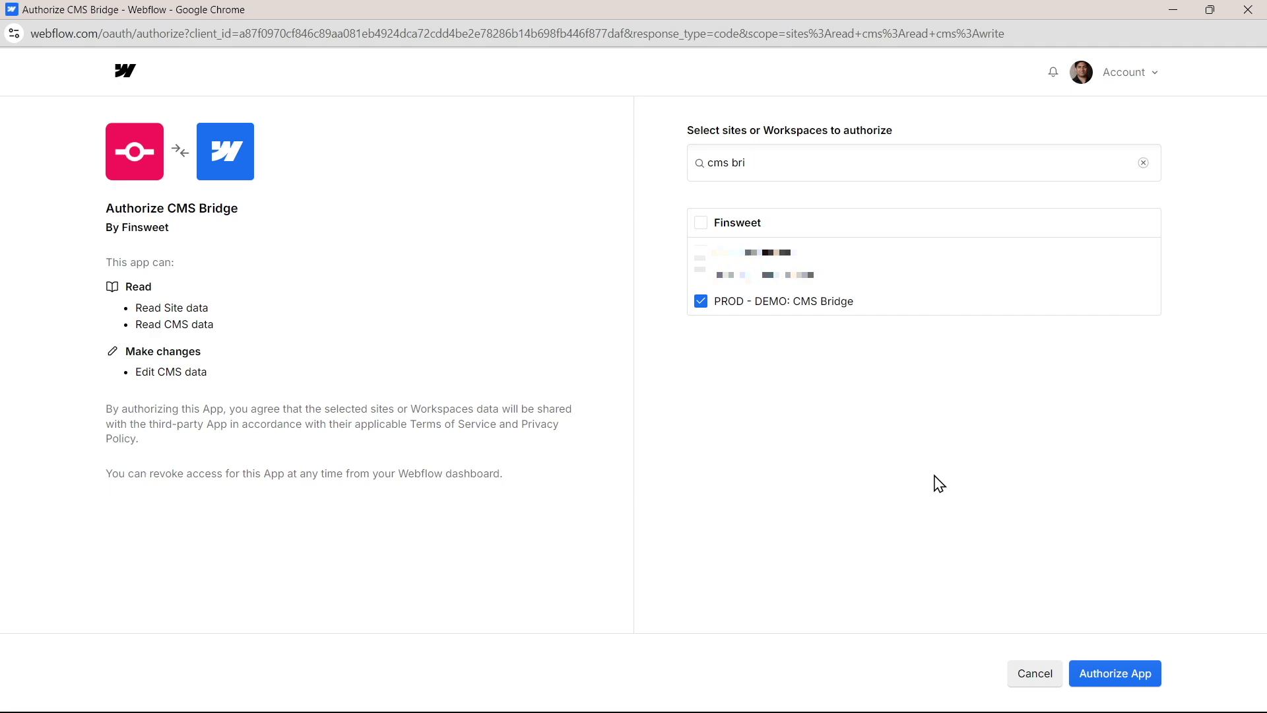
{"action": "left_click", "coordinate": [1143, 682]}
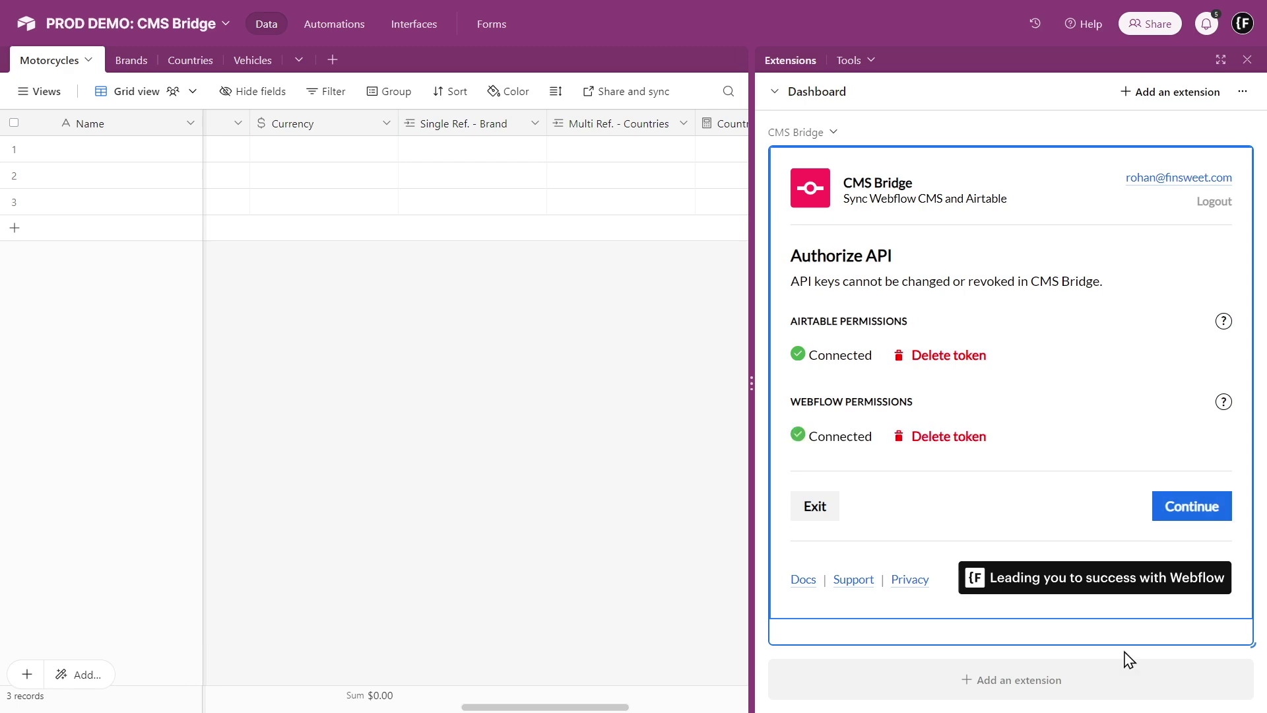
Set Webflow as source, with site PROD - DEMO: CMS Bridge, Motorcycles table and Motorcycles collection
{"action": "left_click", "coordinate": [1176, 513]}
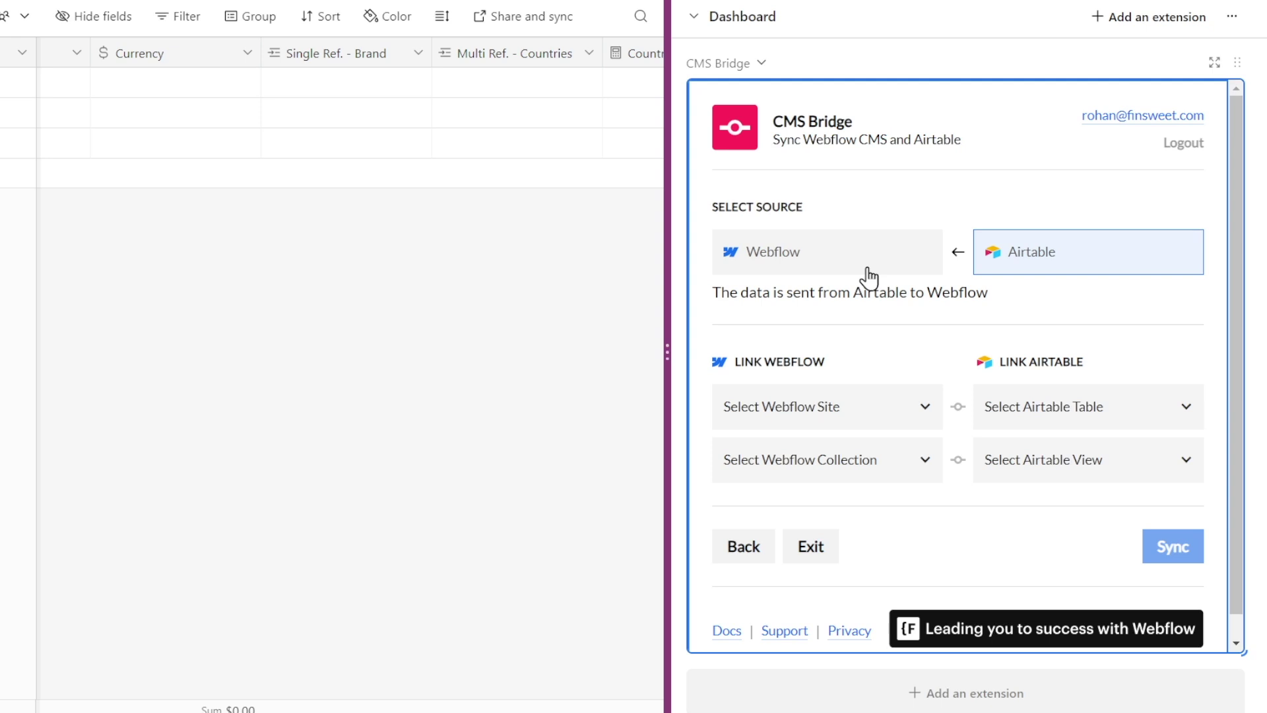
{"action": "left_click", "coordinate": [868, 272]}
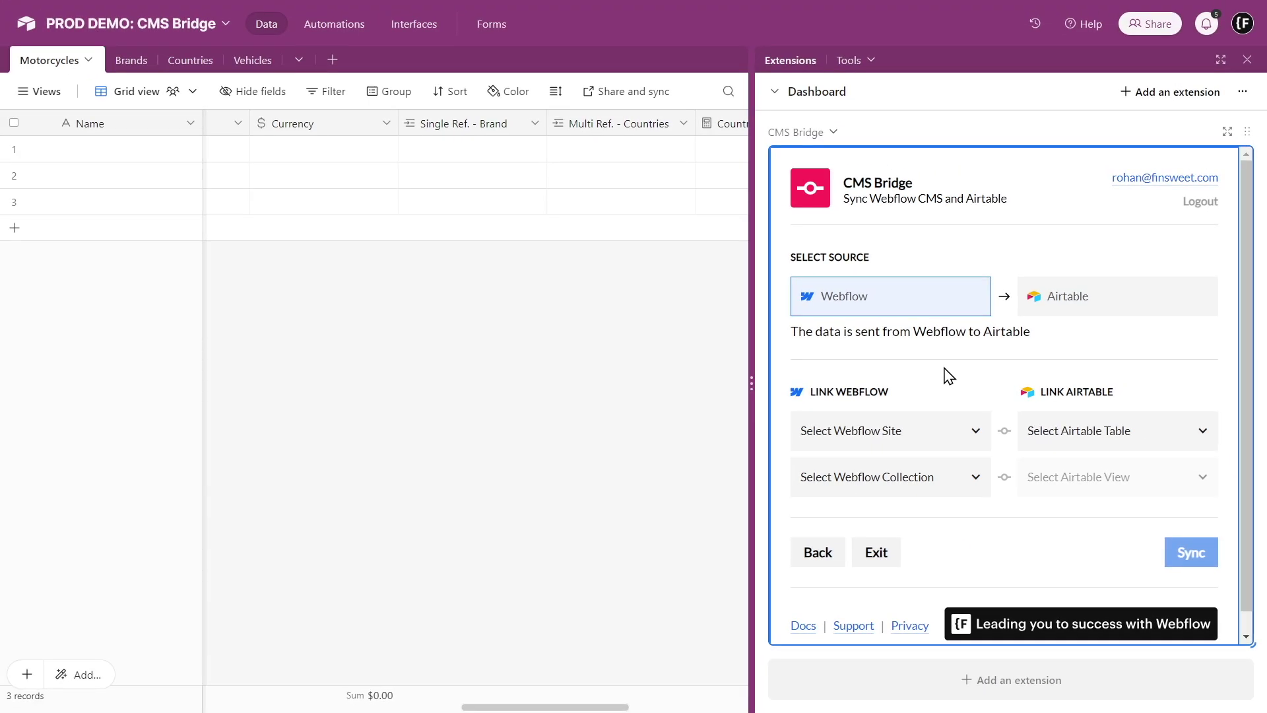
{"action": "left_click", "coordinate": [941, 432]}
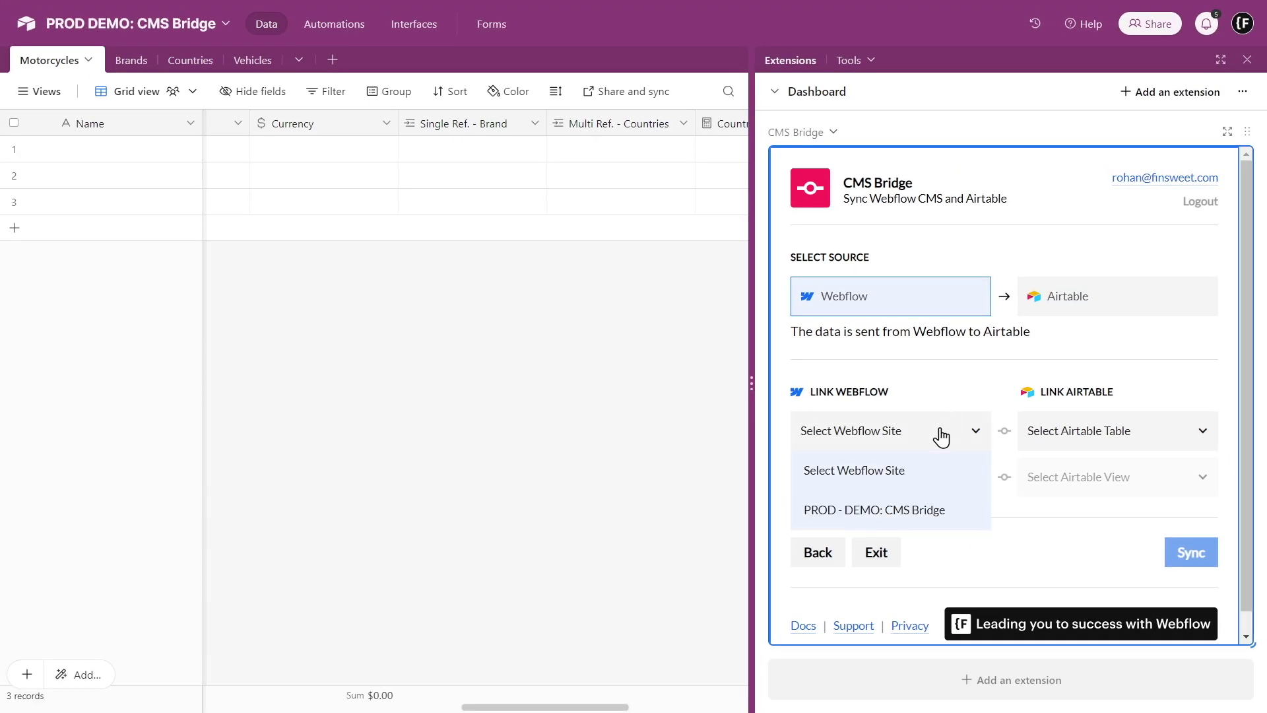
{"action": "left_click", "coordinate": [936, 509]}
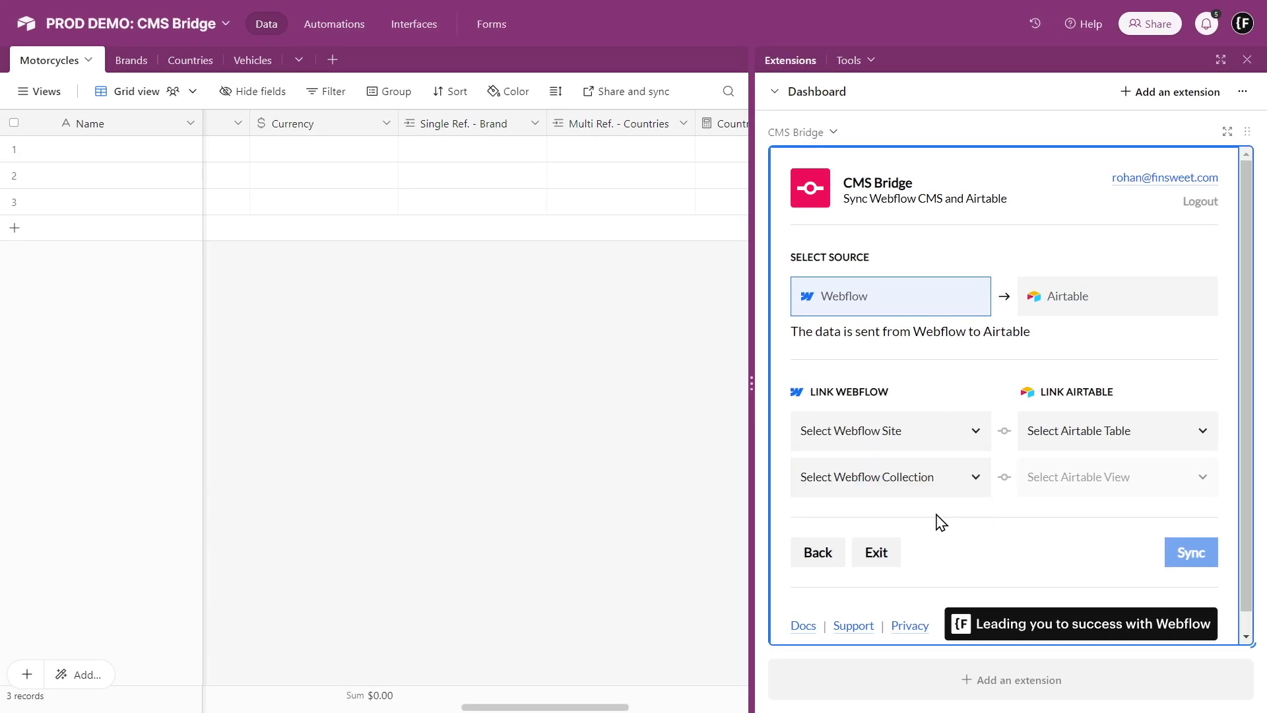
{"action": "left_click", "coordinate": [1057, 442]}
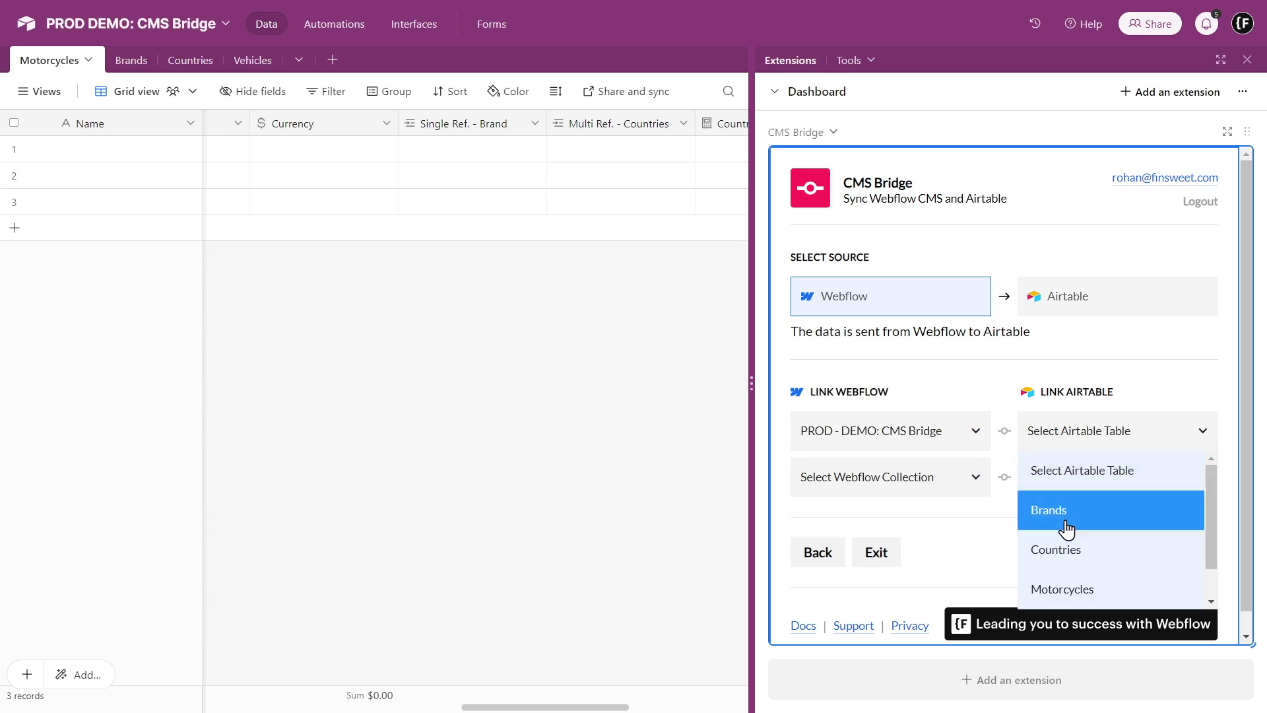
{"action": "scroll", "coordinate": [1067, 528], "scroll_direction": "down", "scroll_amount": 1}
{"action": "left_click", "coordinate": [1068, 548]}
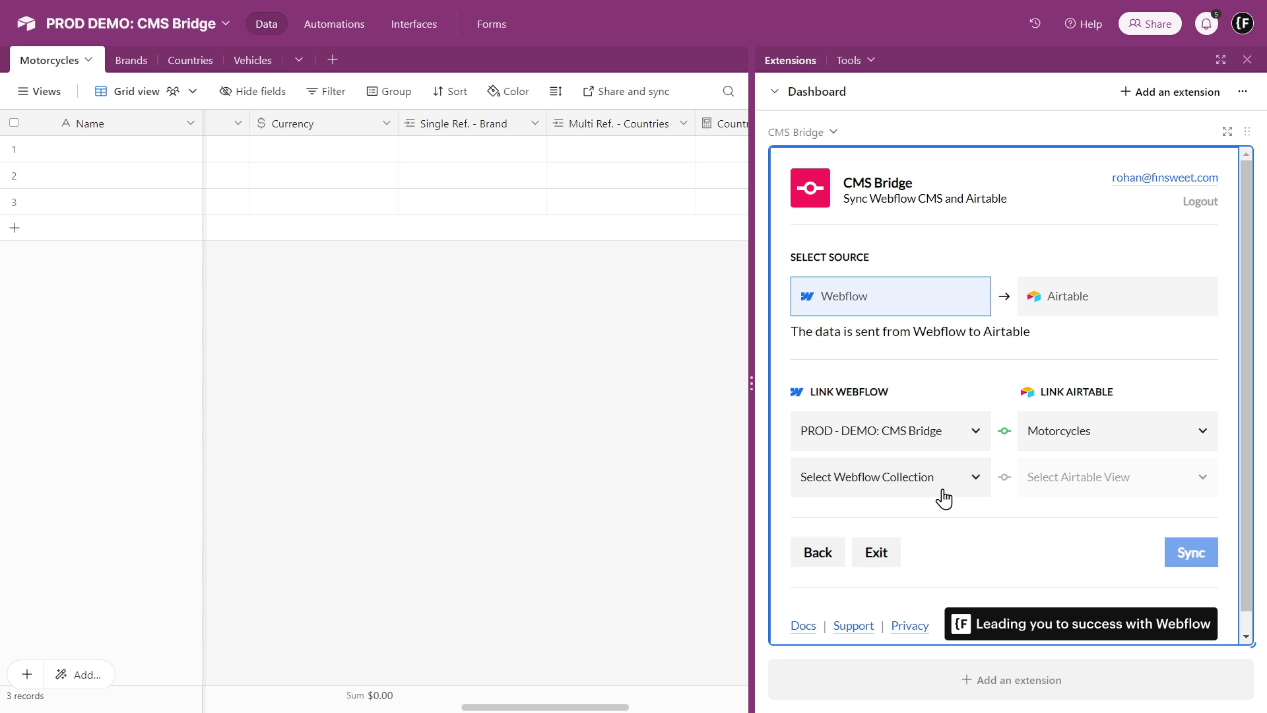
{"action": "left_click", "coordinate": [943, 499]}
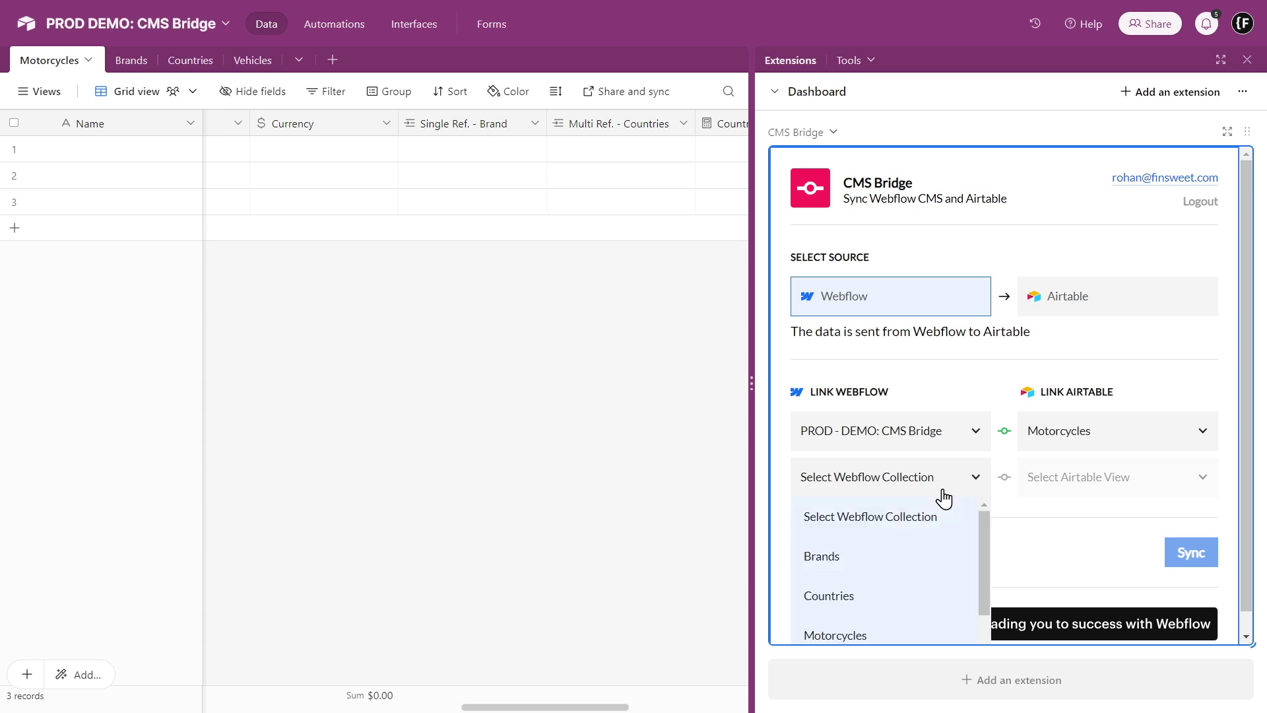
{"action": "left_click", "coordinate": [932, 635]}
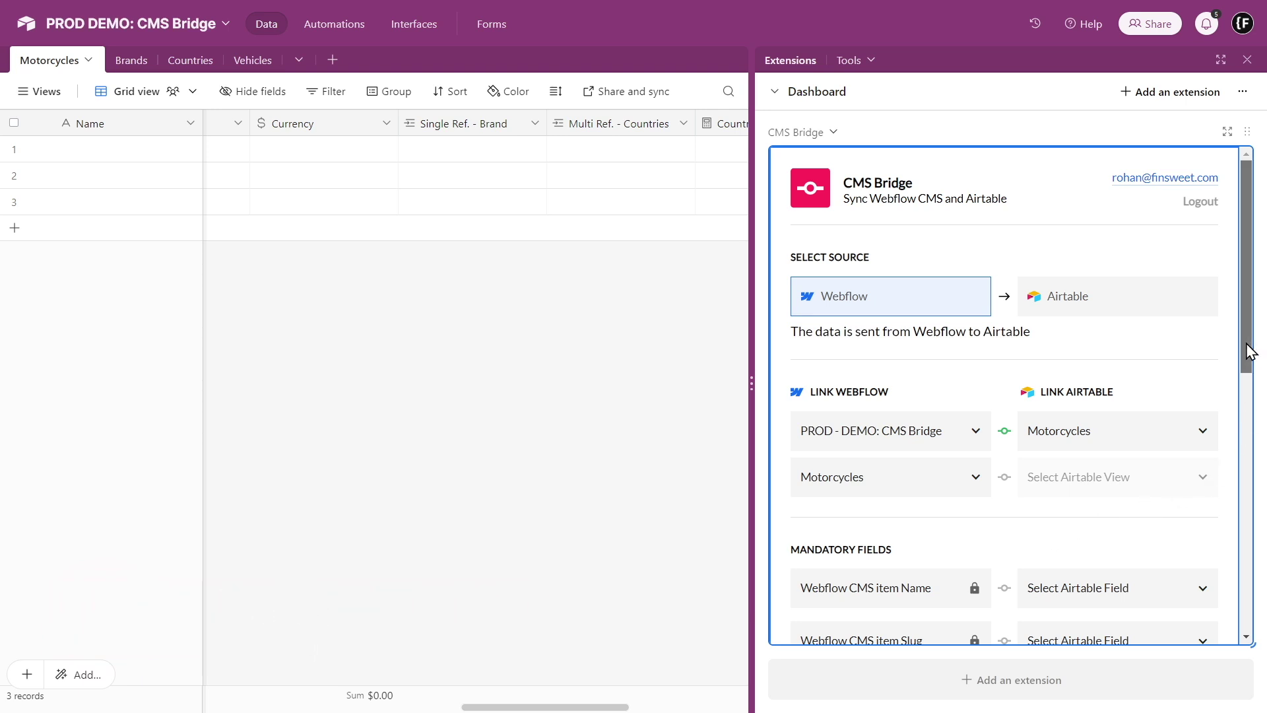
Map the Webflow item name to the Airtable Name field
{"action": "left_click_drag", "start_coordinate": [1247, 350], "coordinate": [1250, 501]}
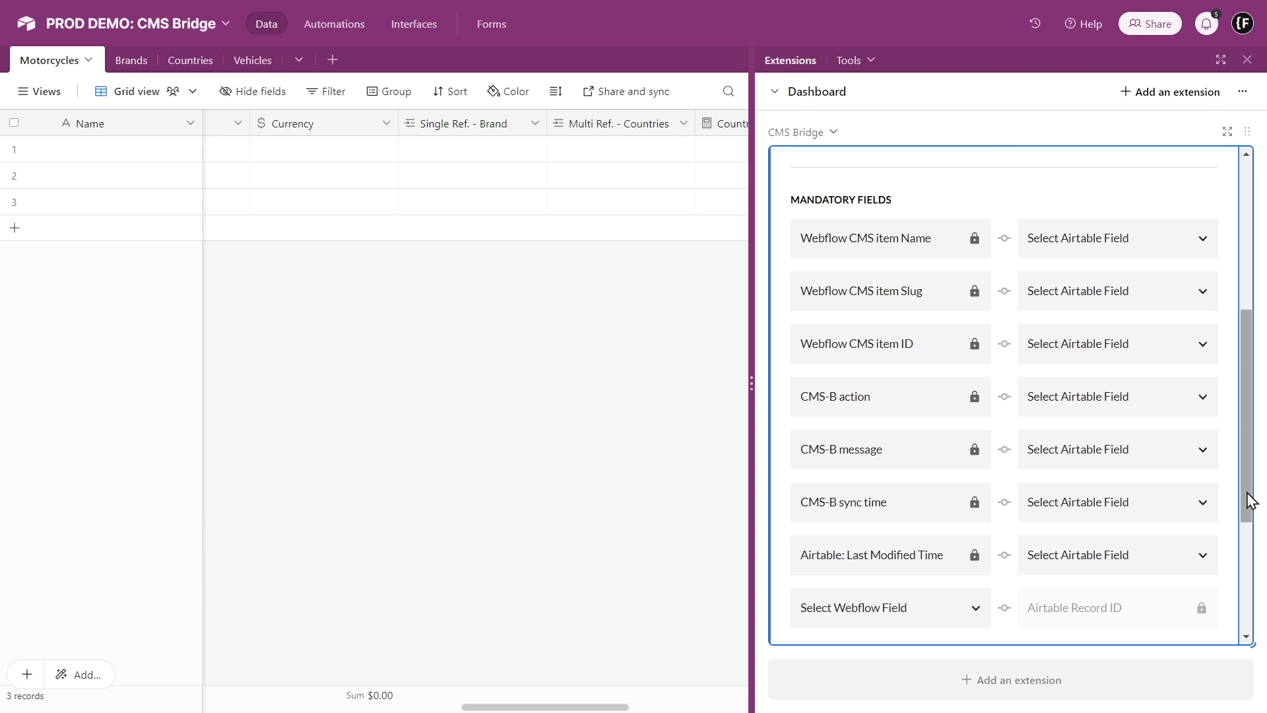
{"action": "left_click", "coordinate": [1142, 249]}
{"action": "left_click", "coordinate": [1132, 326]}
Create new Airtable fields CMS-B: Webflow Slug and CMS-B: Webflow ID for the item slug and ID
{"action": "scroll", "coordinate": [594, 418], "scroll_direction": "right", "scroll_amount": 10}
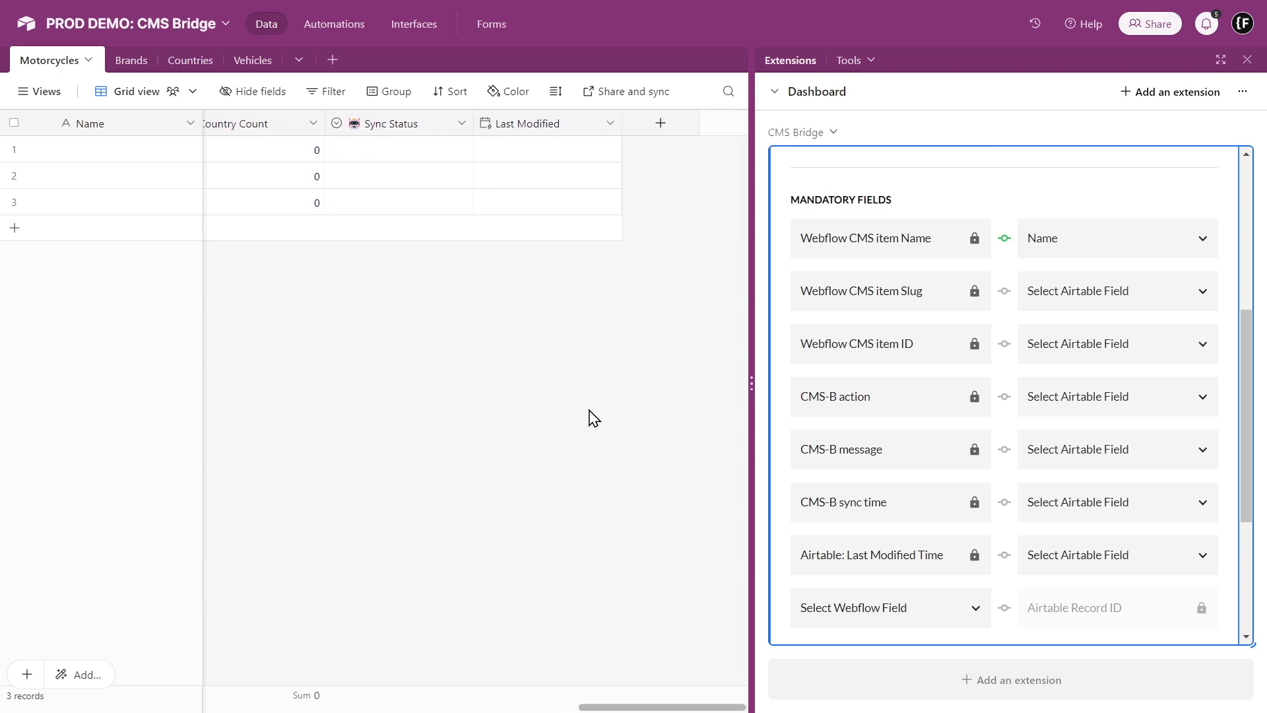
{"action": "left_click", "coordinate": [1050, 287]}
{"action": "left_click", "coordinate": [1075, 332]}
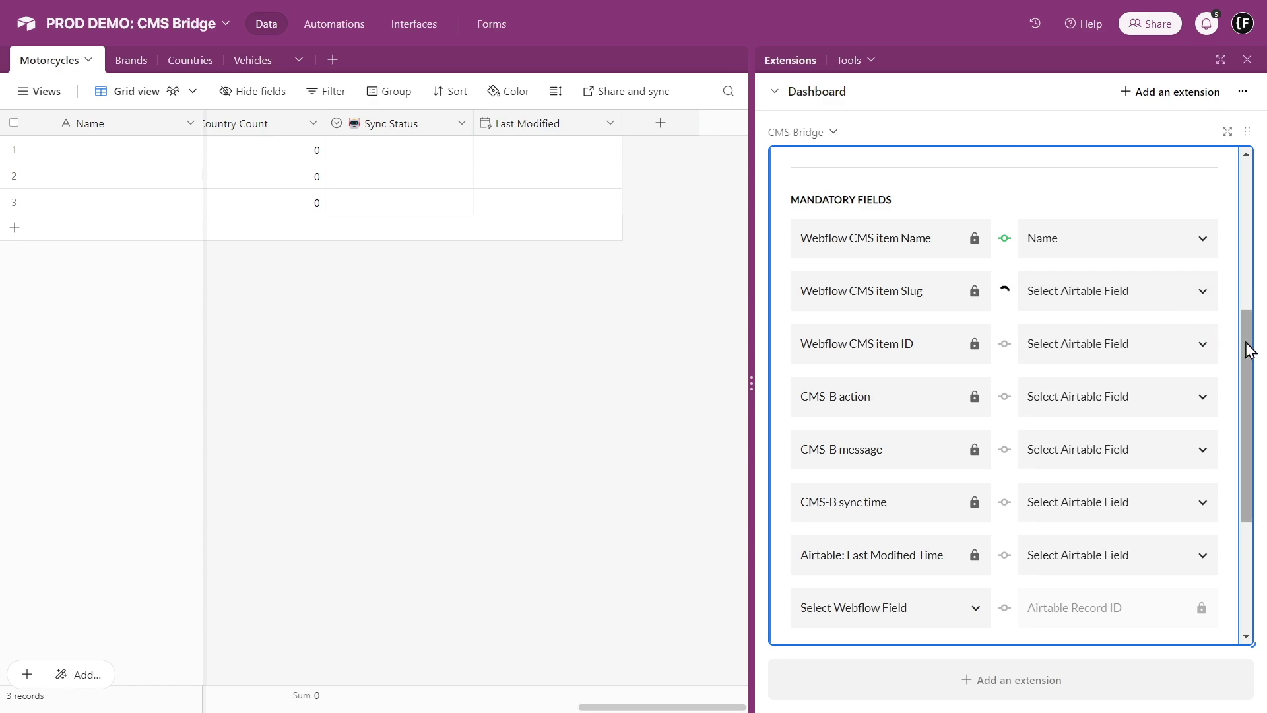
{"action": "left_click_drag", "start_coordinate": [1250, 349], "coordinate": [1244, 371]}
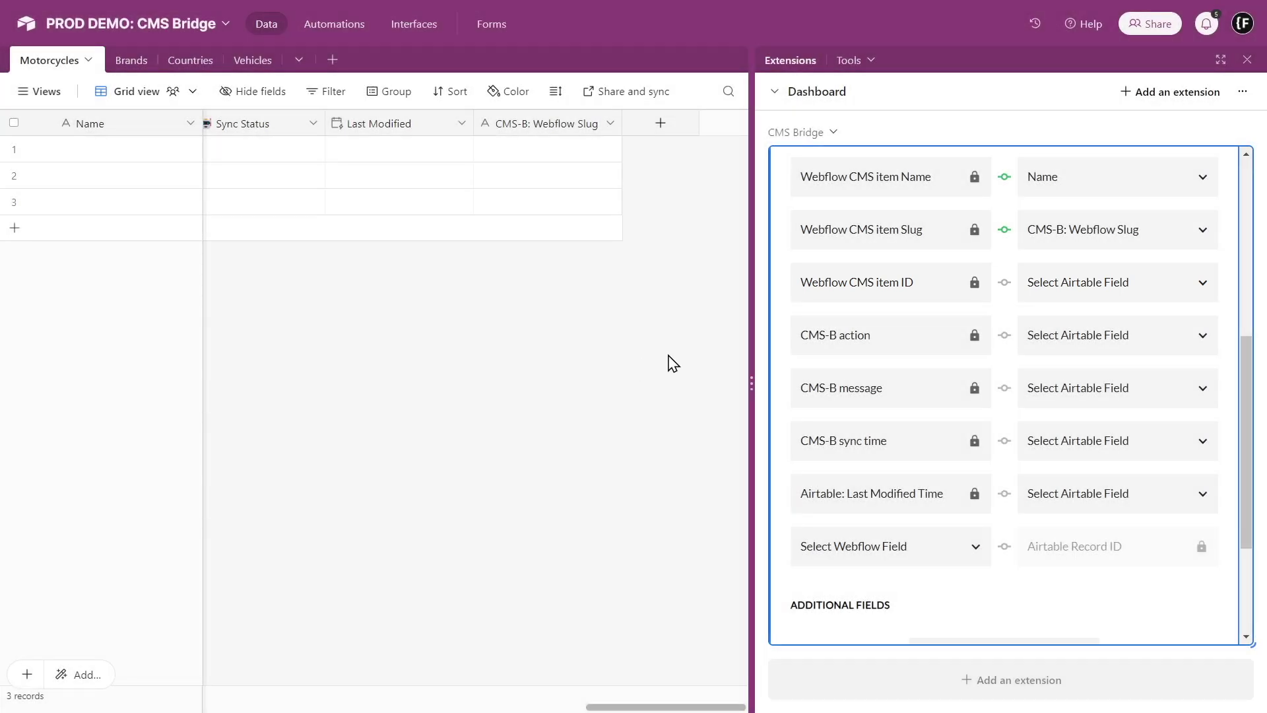
{"action": "left_click", "coordinate": [1048, 288]}
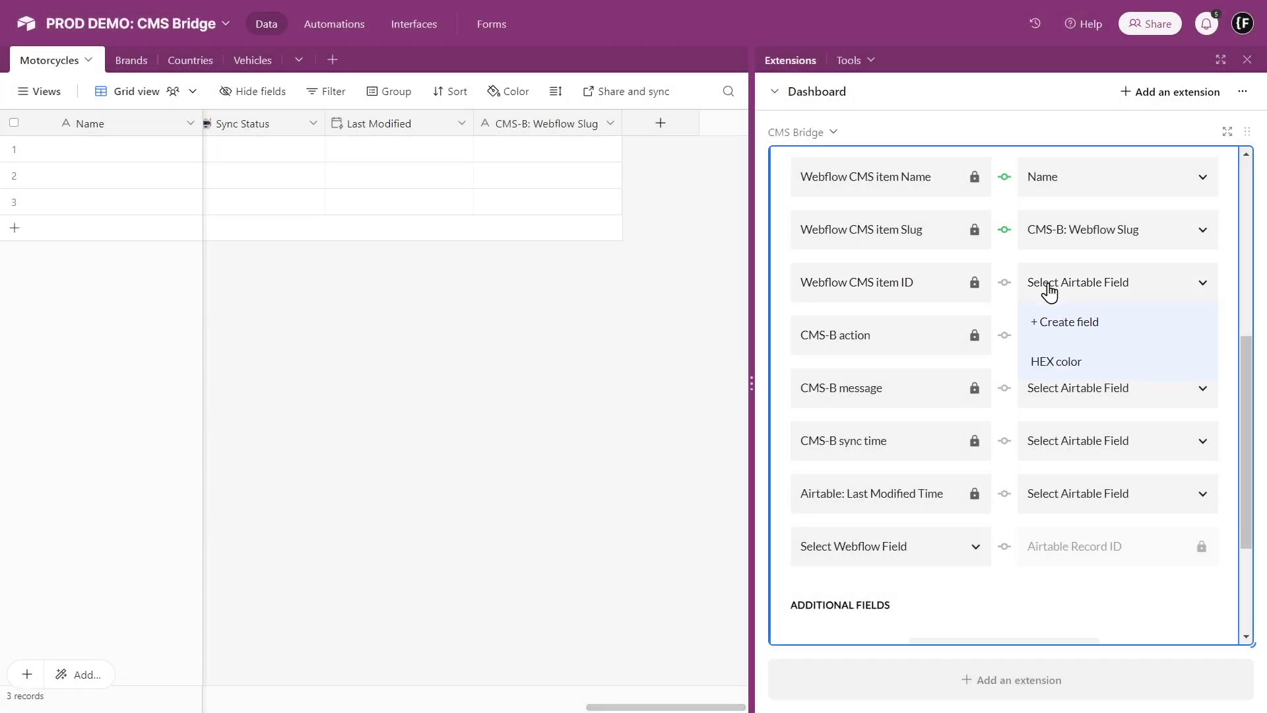
{"action": "left_click", "coordinate": [1063, 321]}
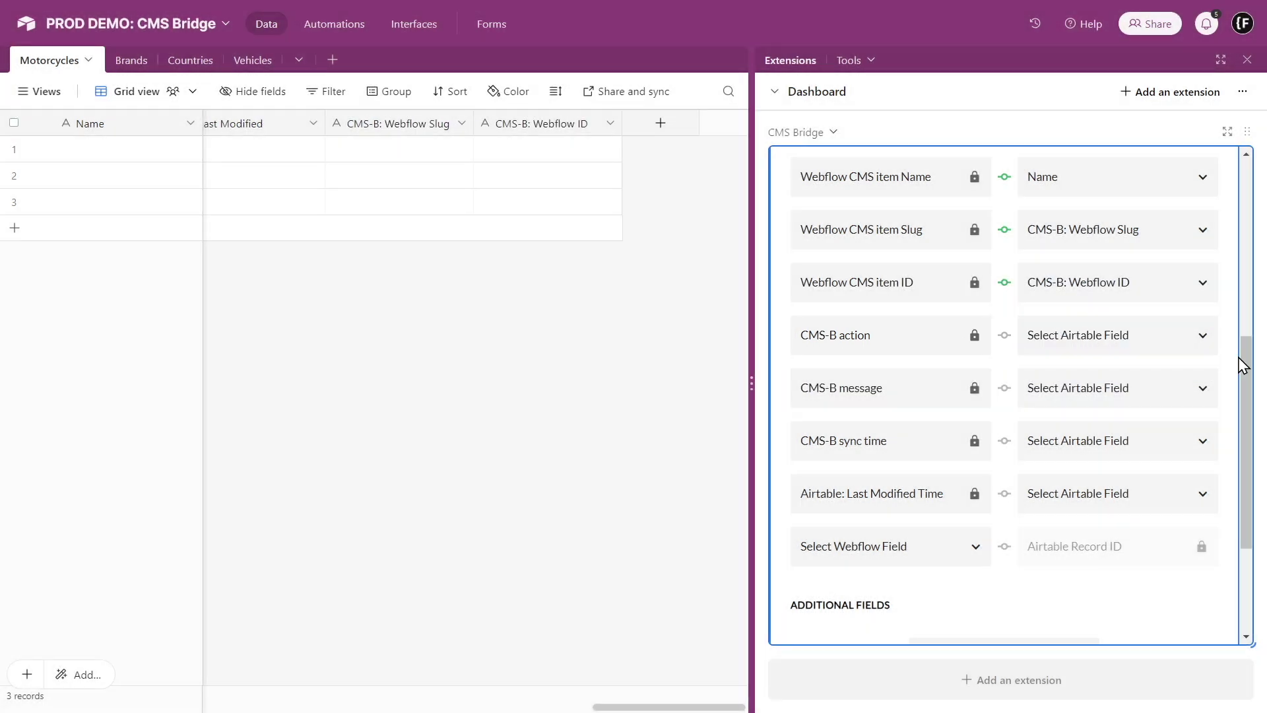
Create a new Airtable field for the CMS-B action mapping in CMS Bridge
{"action": "left_click_drag", "start_coordinate": [1241, 362], "coordinate": [1246, 393]}
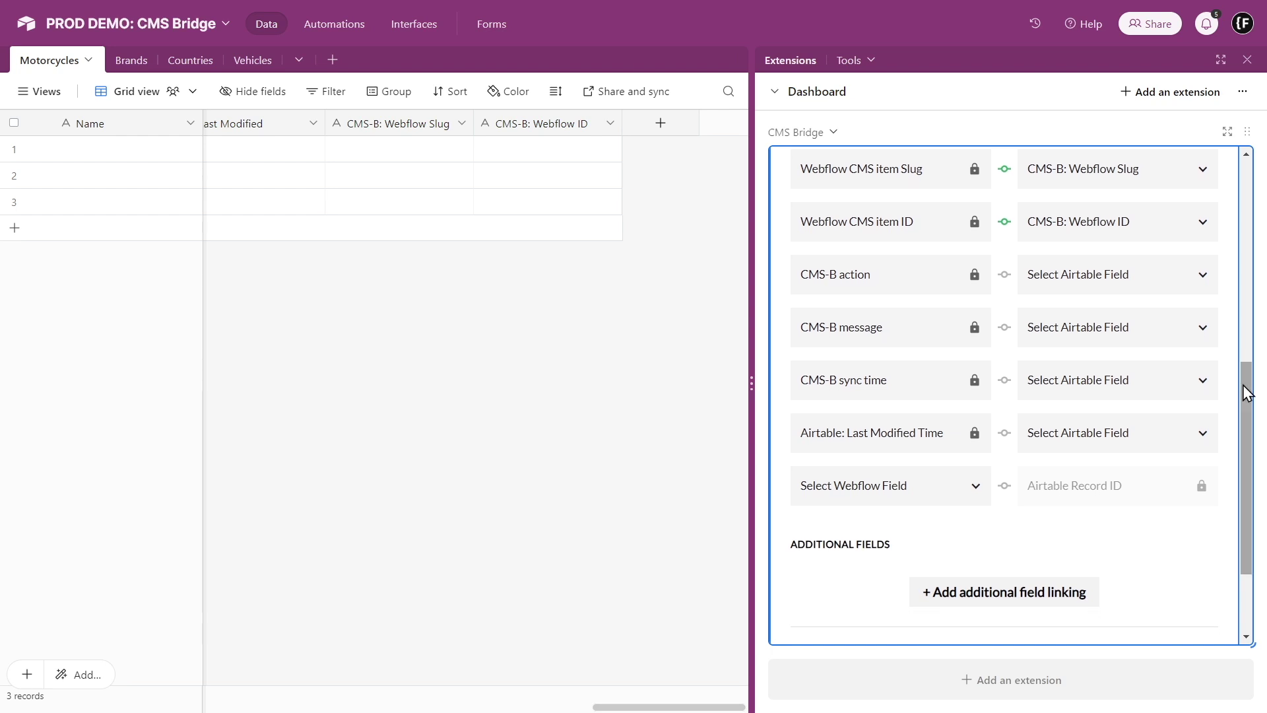
{"action": "left_click", "coordinate": [1206, 290]}
{"action": "left_click", "coordinate": [1199, 311]}
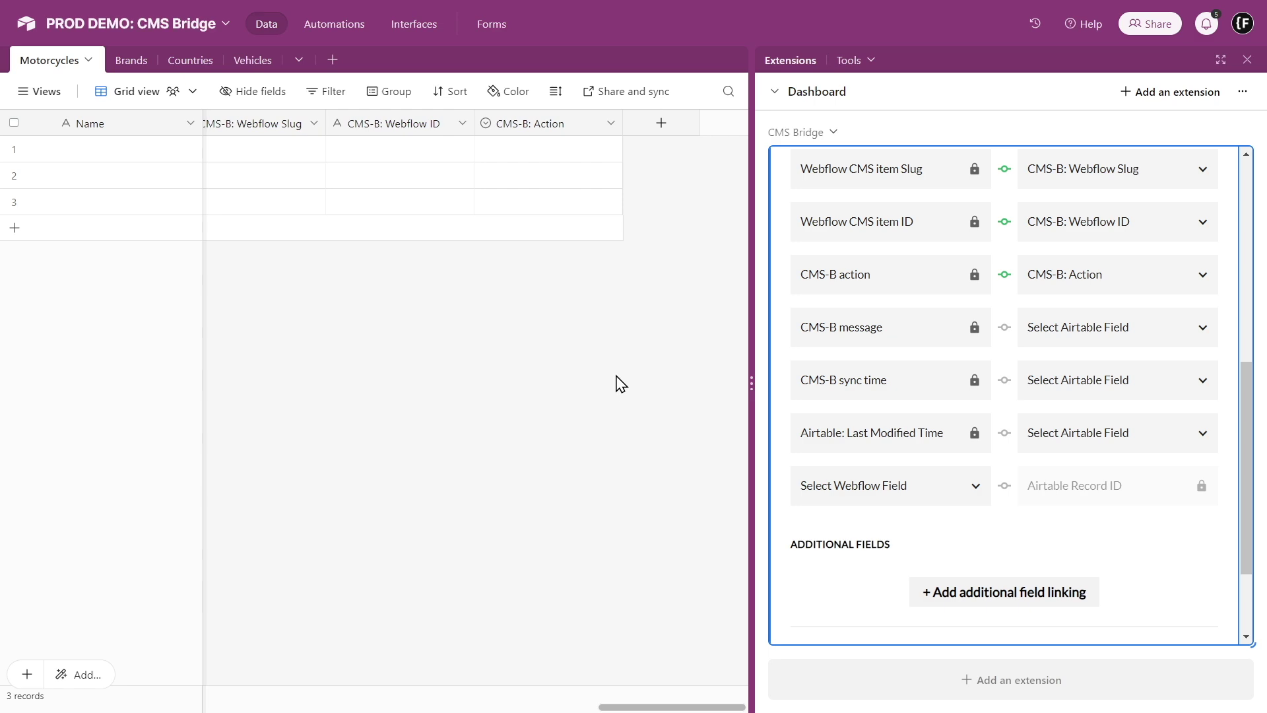
Review the CMS-B: Action field's Webflow action options, then cancel without saving
{"action": "left_click", "coordinate": [609, 125]}
{"action": "left_click", "coordinate": [604, 164]}
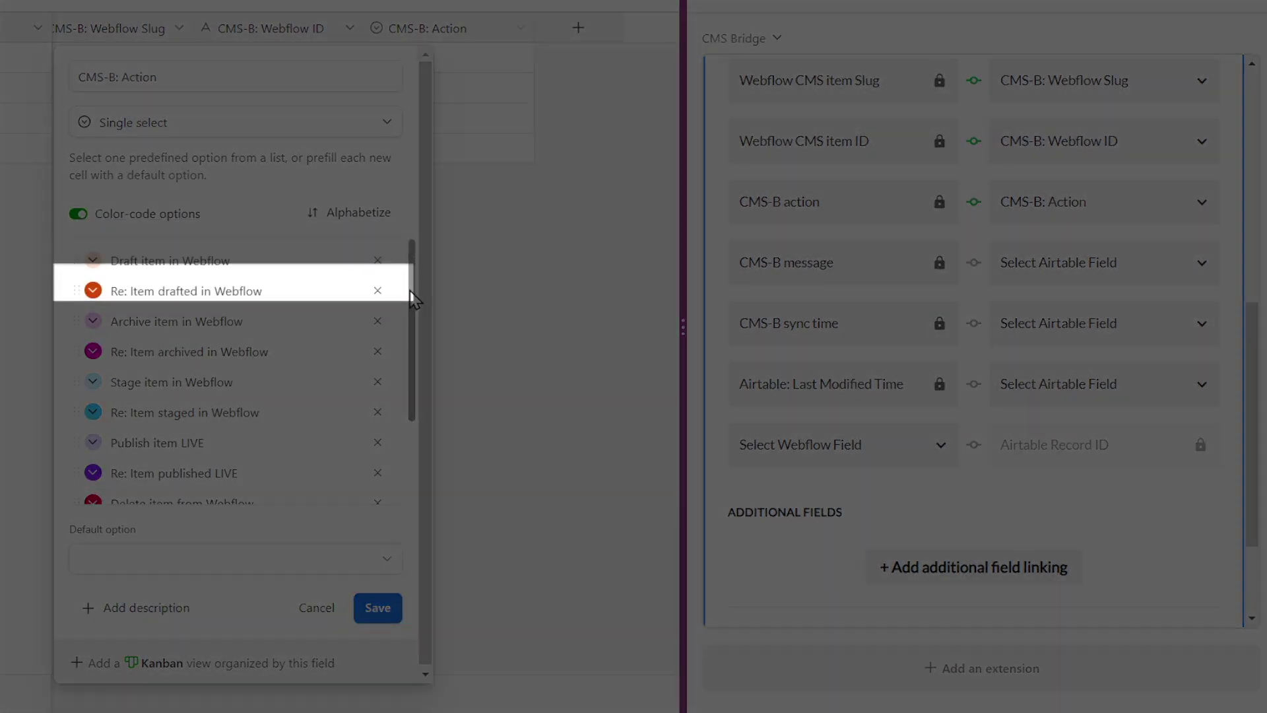
{"action": "left_click_drag", "start_coordinate": [411, 300], "coordinate": [412, 385]}
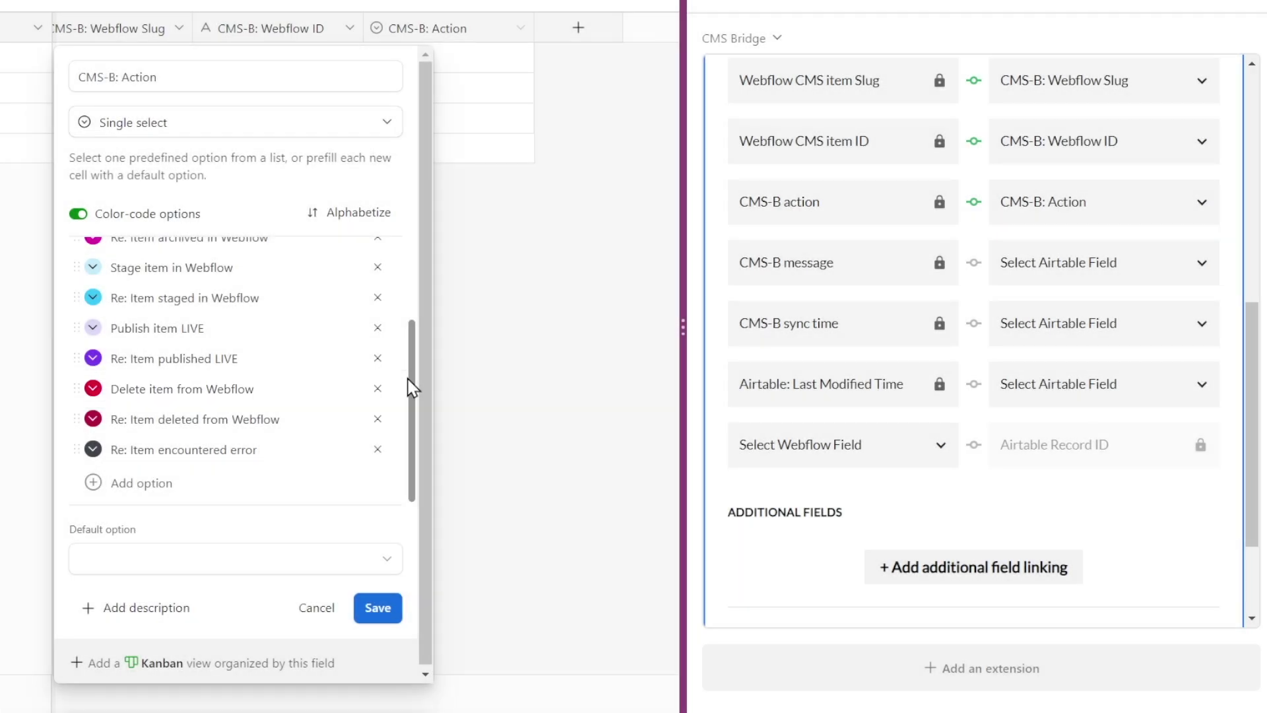
{"action": "left_click_drag", "start_coordinate": [412, 386], "coordinate": [410, 268]}
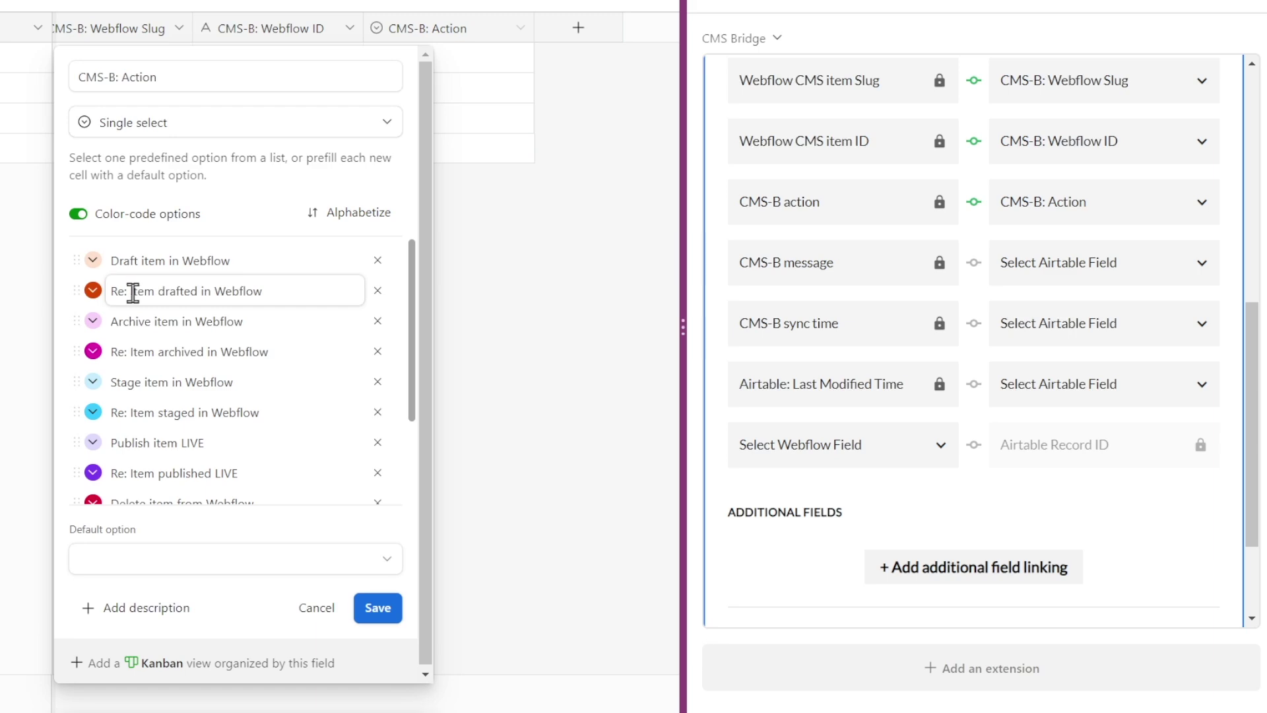
{"action": "left_click_drag", "start_coordinate": [131, 291], "coordinate": [109, 291]}
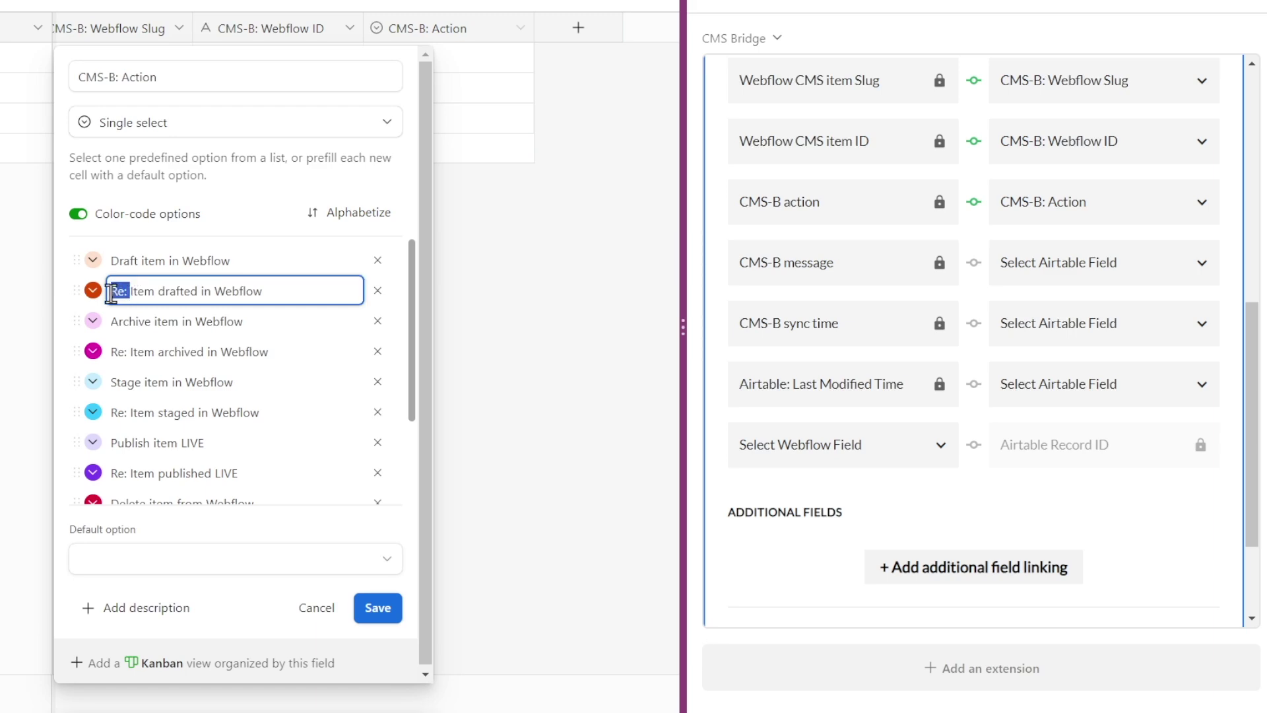
{"action": "left_click", "coordinate": [253, 210]}
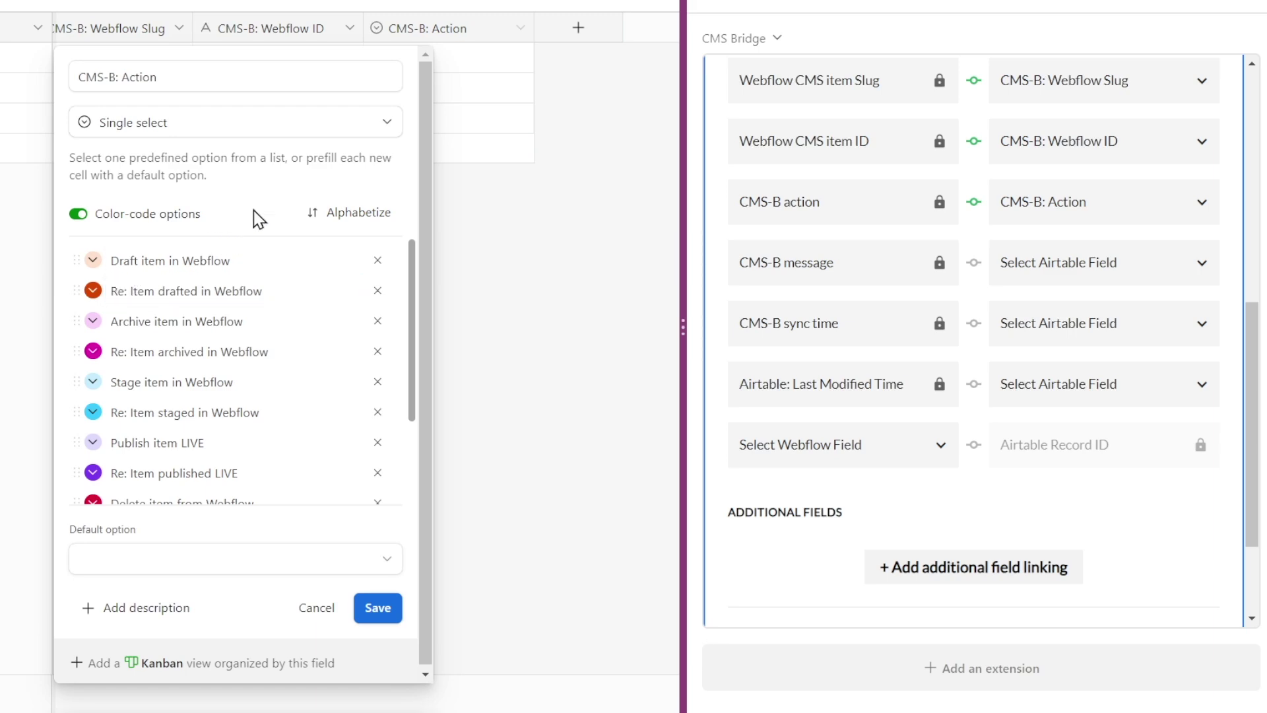
{"action": "left_click", "coordinate": [317, 607]}
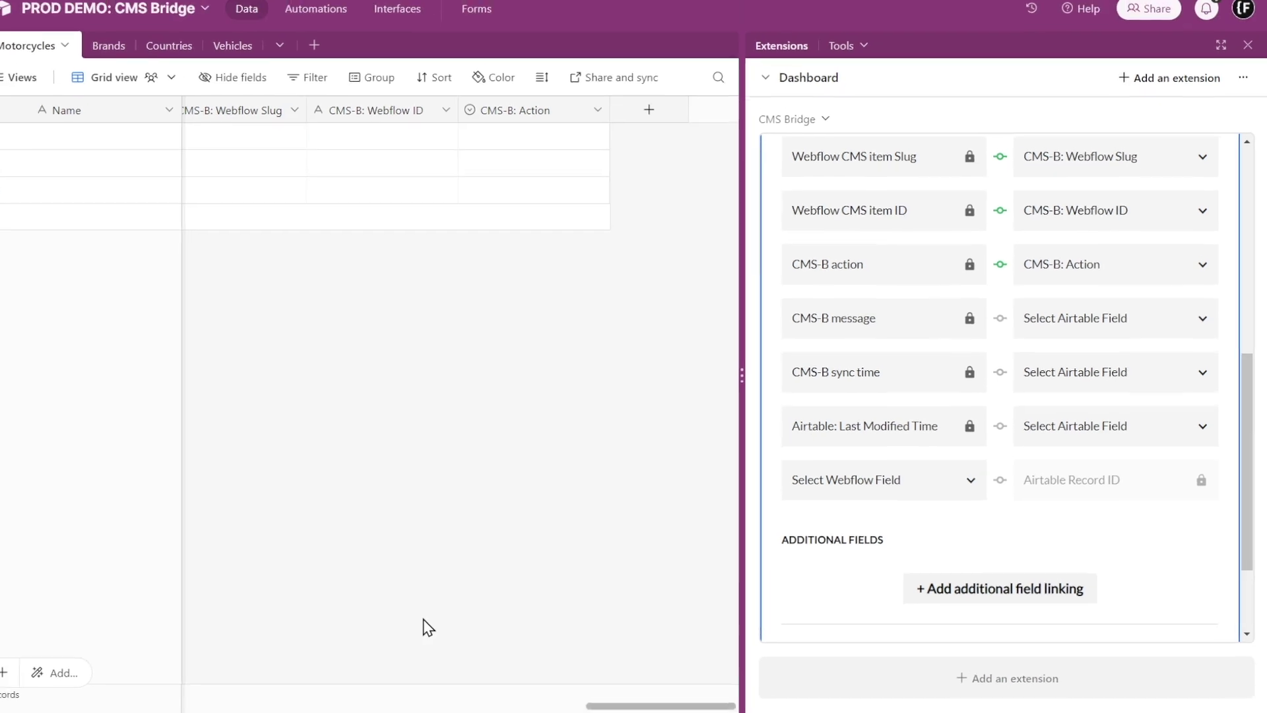
{"action": "double_click", "coordinate": [402, 138]}
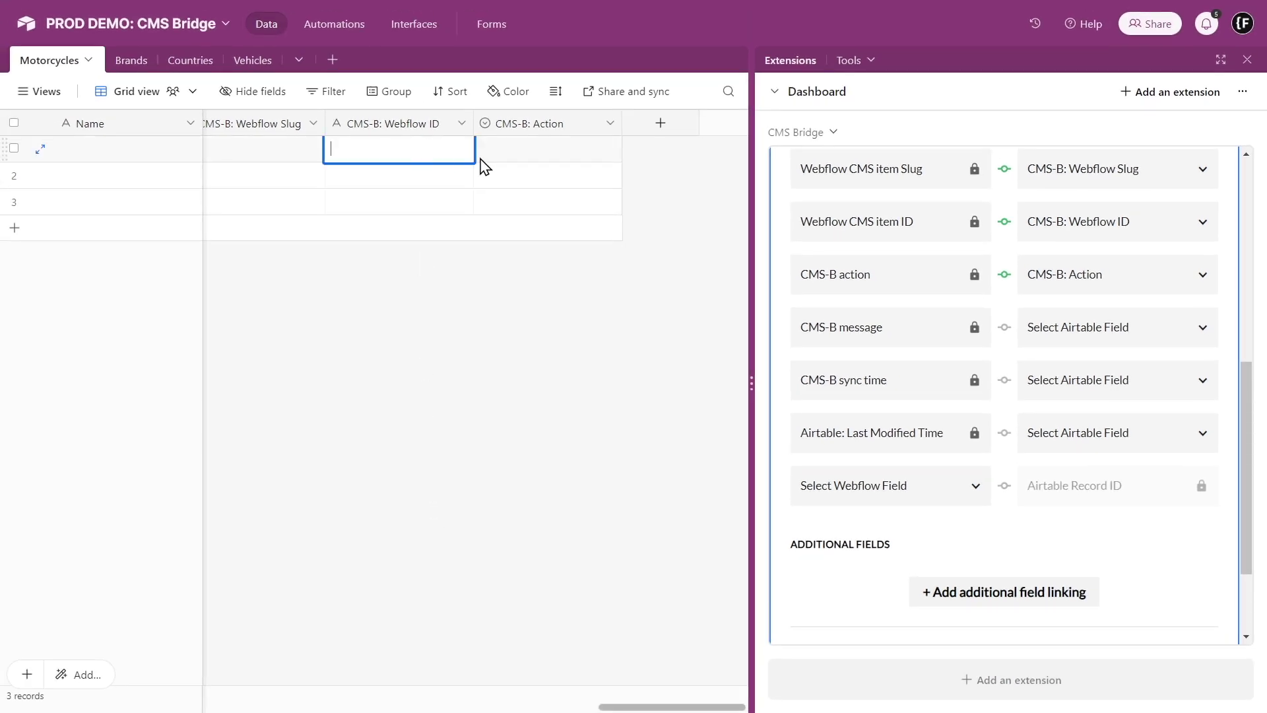
{"action": "left_click", "coordinate": [526, 161]}
{"action": "left_click", "coordinate": [526, 161]}
{"action": "left_click", "coordinate": [535, 235]}
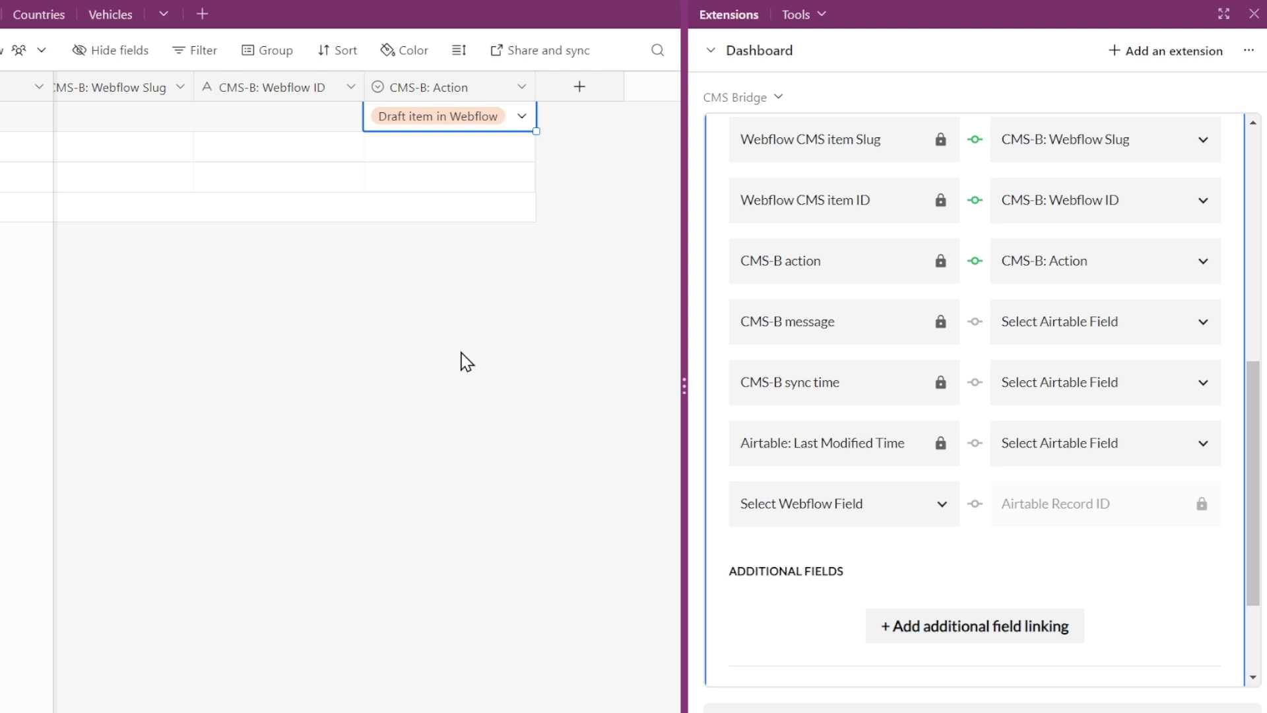
{"action": "left_click", "coordinate": [446, 124]}
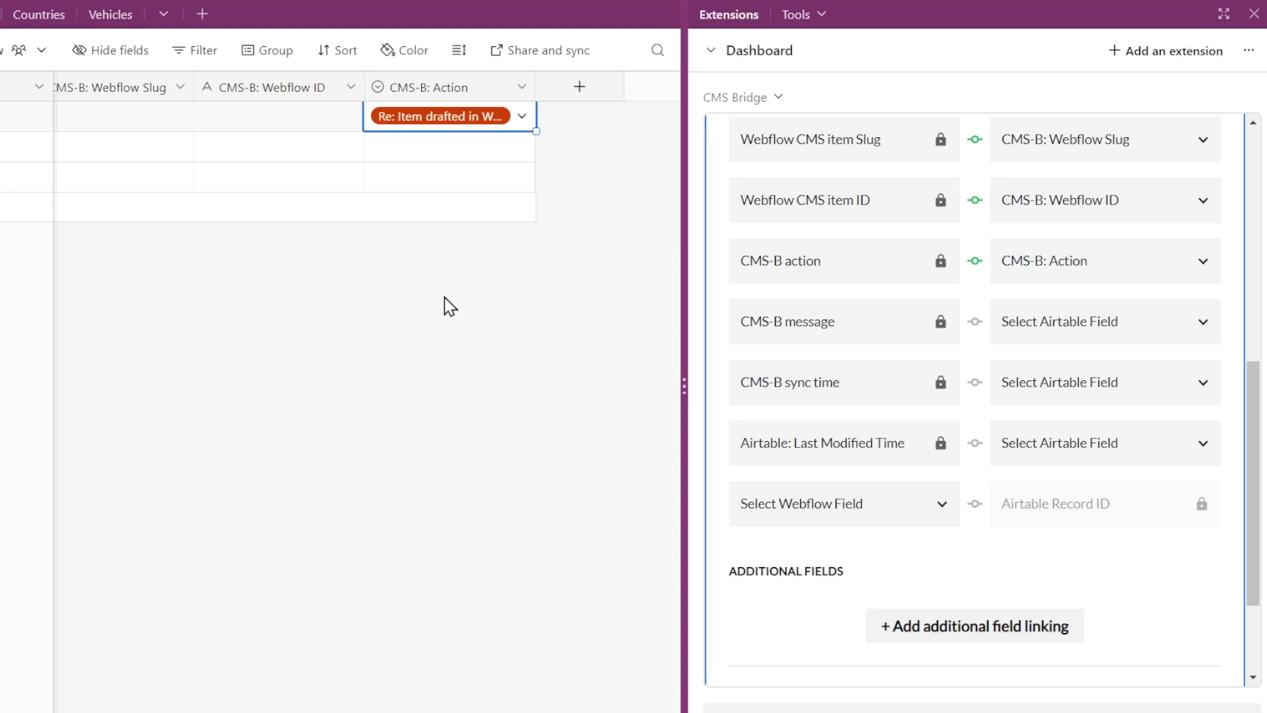
{"action": "key", "text": "Delete"}
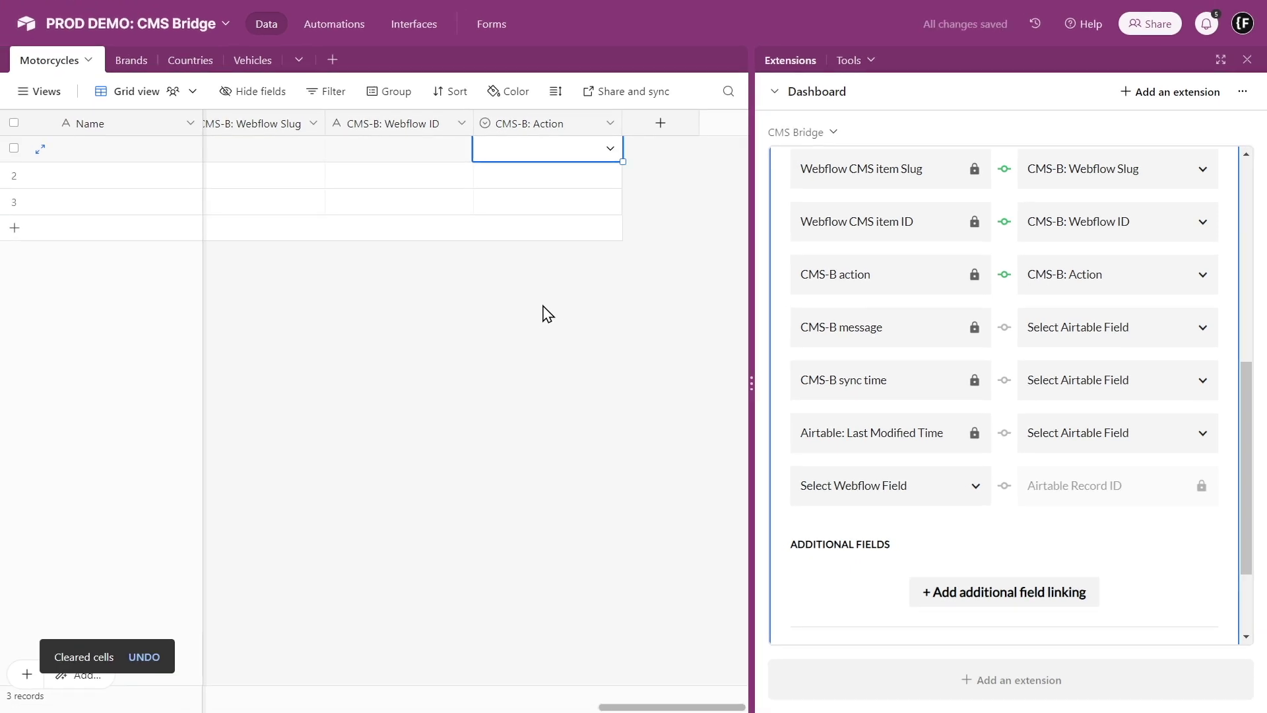
{"action": "left_click", "coordinate": [568, 153]}
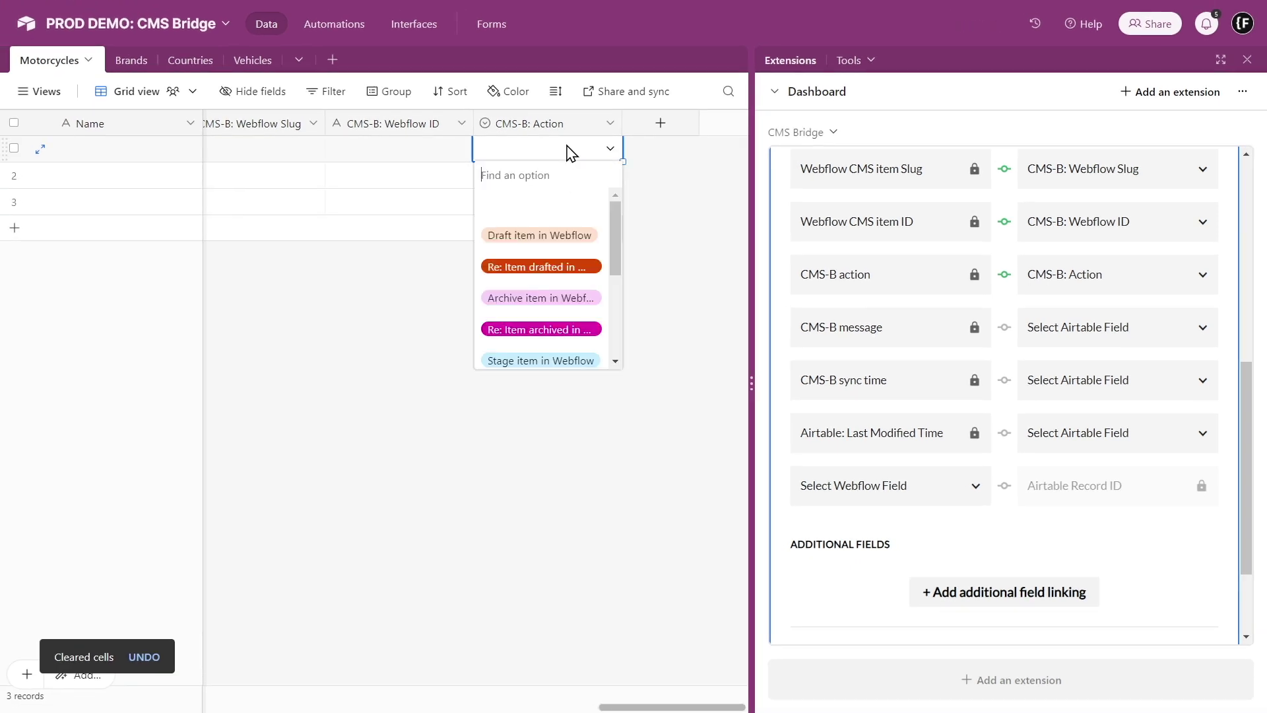
{"action": "left_click_drag", "start_coordinate": [621, 244], "coordinate": [616, 328]}
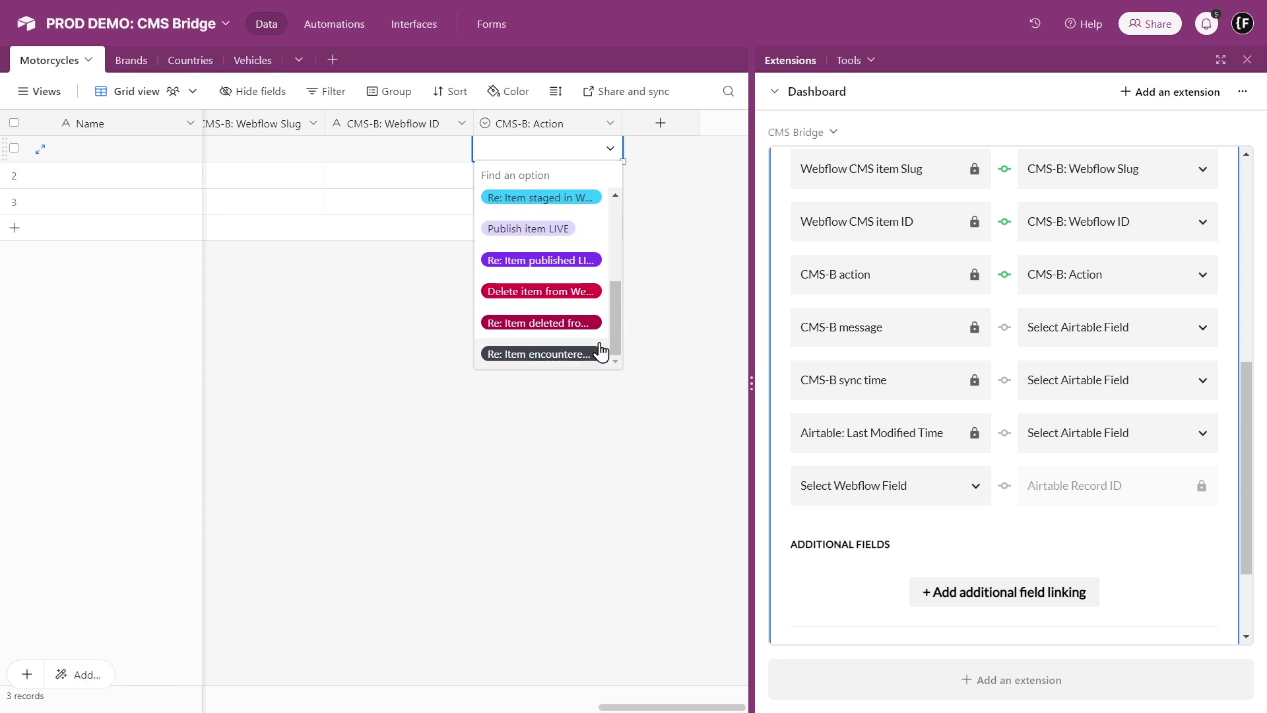
{"action": "left_click", "coordinate": [581, 357]}
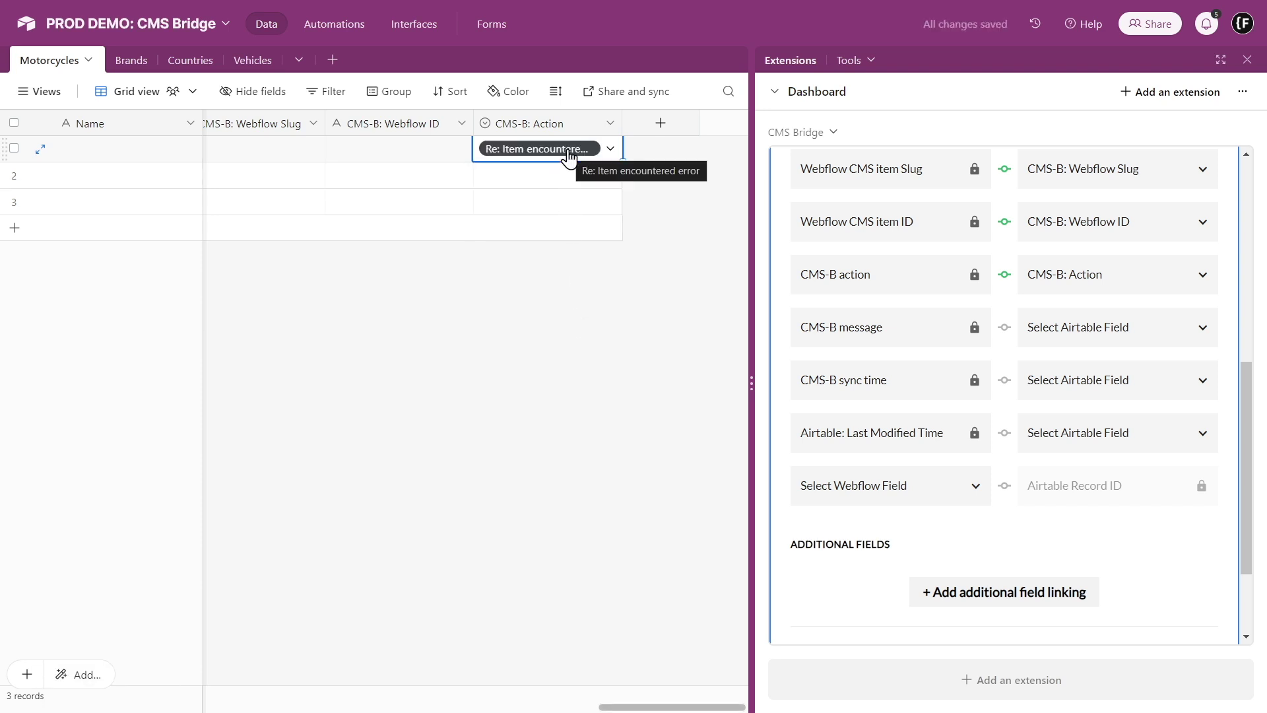
Clear the Action cell, create fields for CMS-B message and sync time, and map Last Modified Time to Last Modified
{"action": "key", "text": "Delete"}
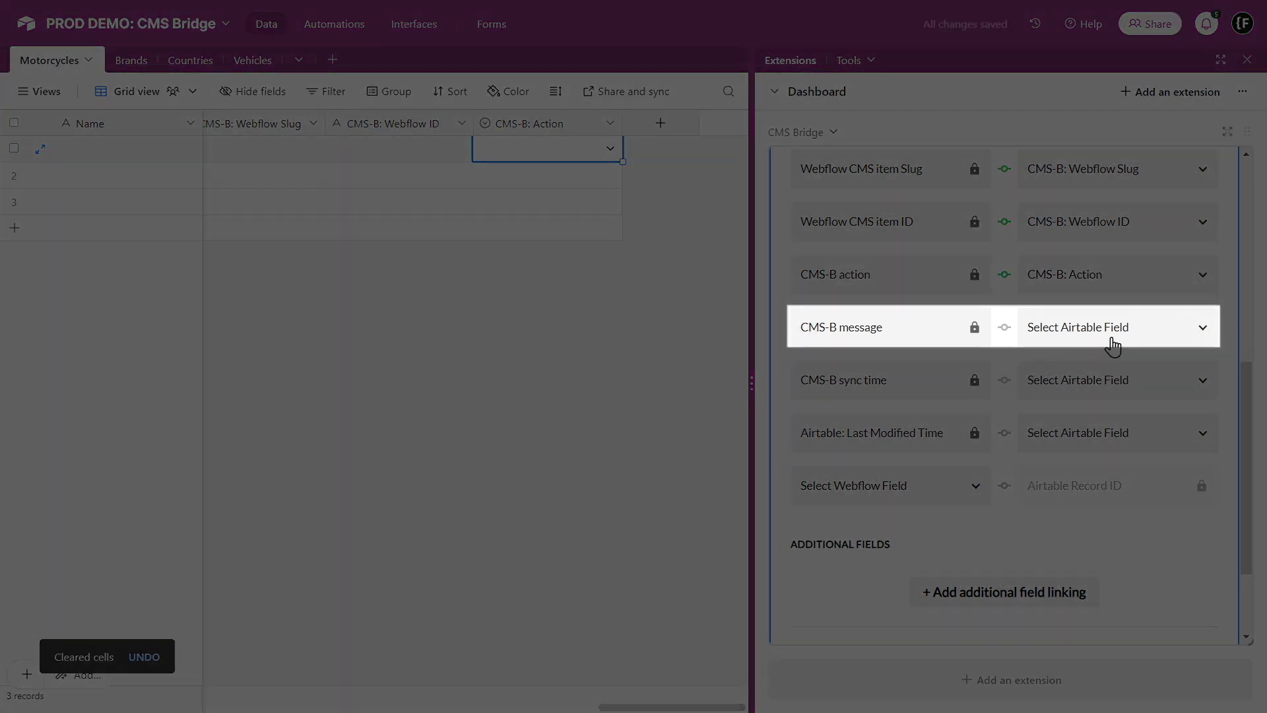
{"action": "left_click", "coordinate": [1112, 339]}
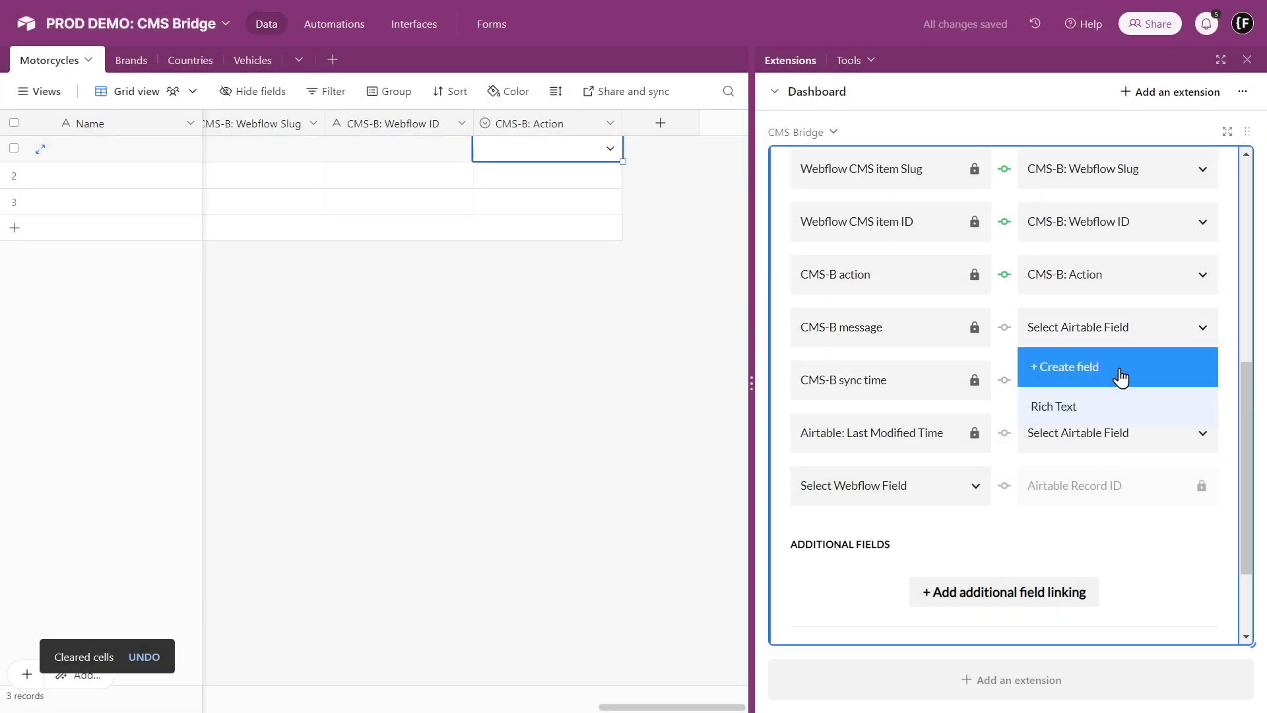
{"action": "left_click", "coordinate": [1120, 367]}
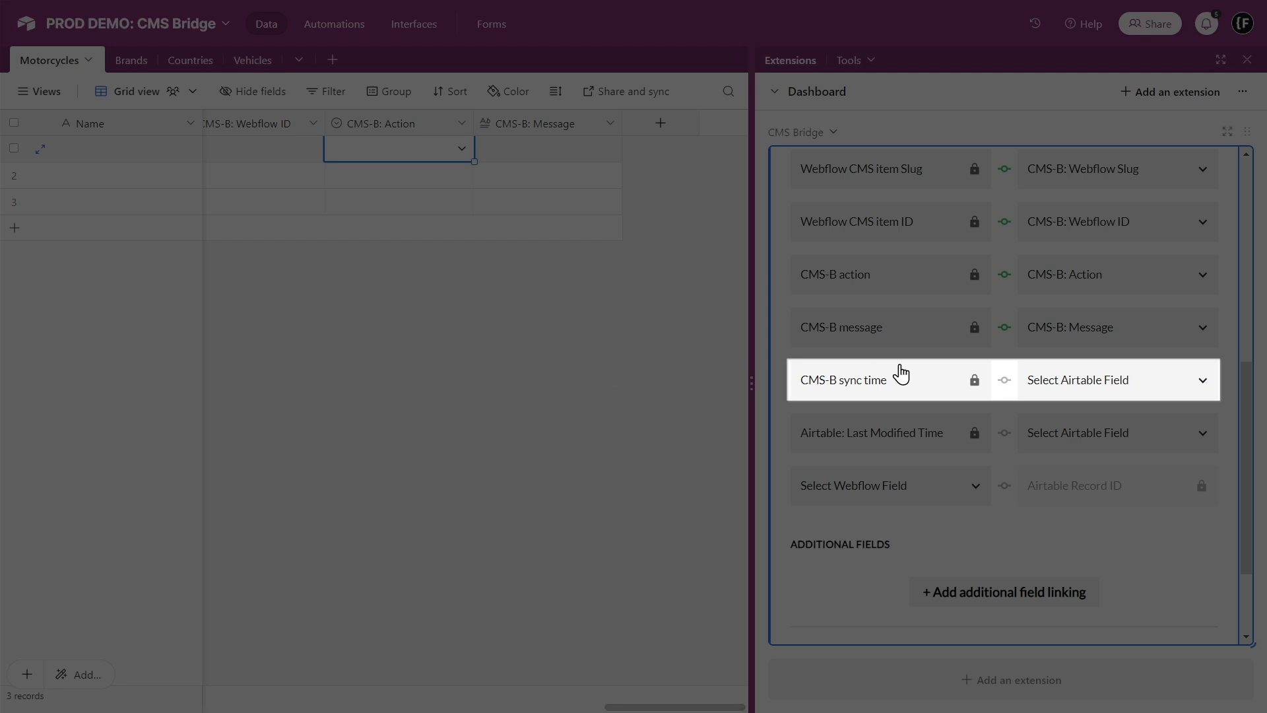
{"action": "left_click", "coordinate": [1094, 385]}
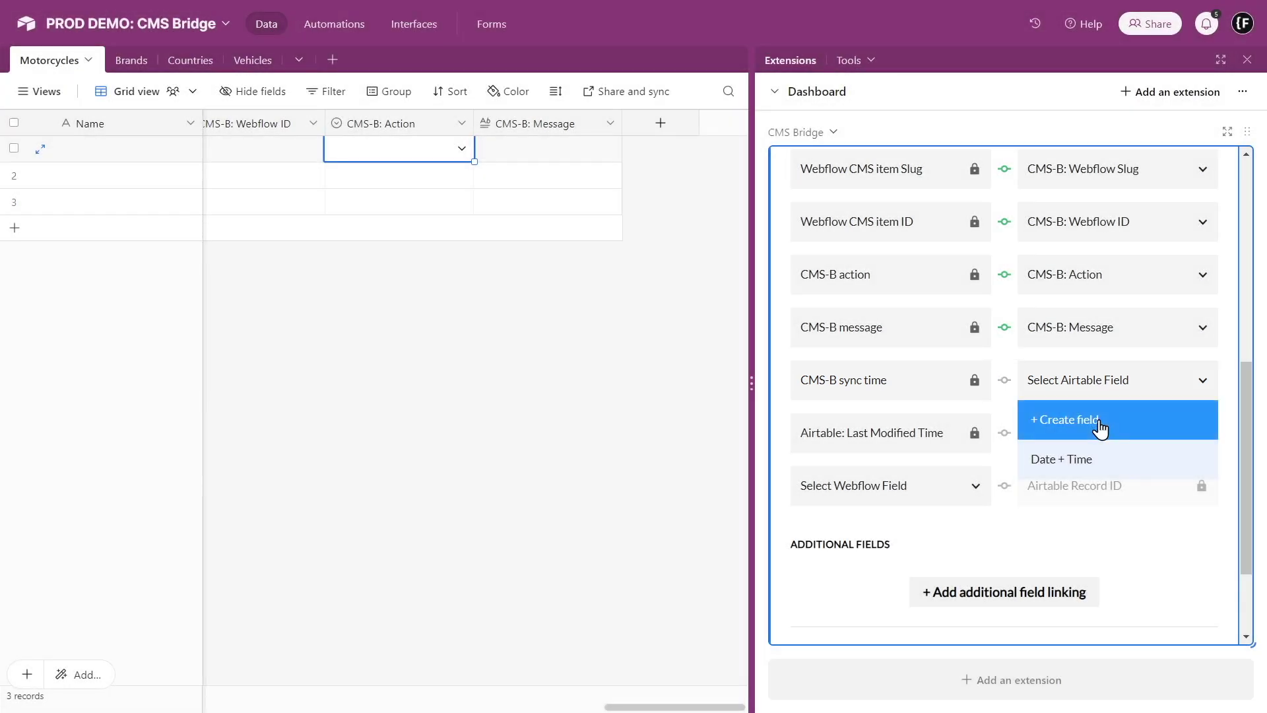
{"action": "left_click", "coordinate": [1097, 425]}
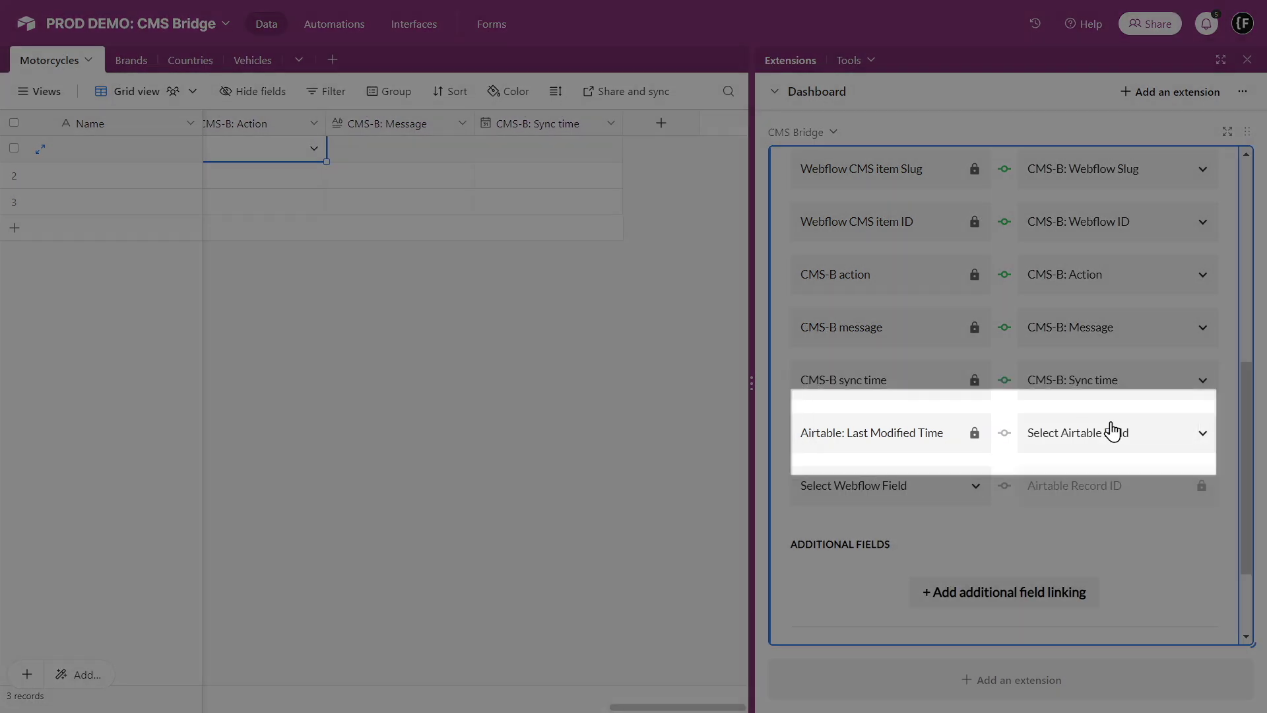
{"action": "left_click", "coordinate": [1114, 432]}
{"action": "left_click", "coordinate": [1123, 475]}
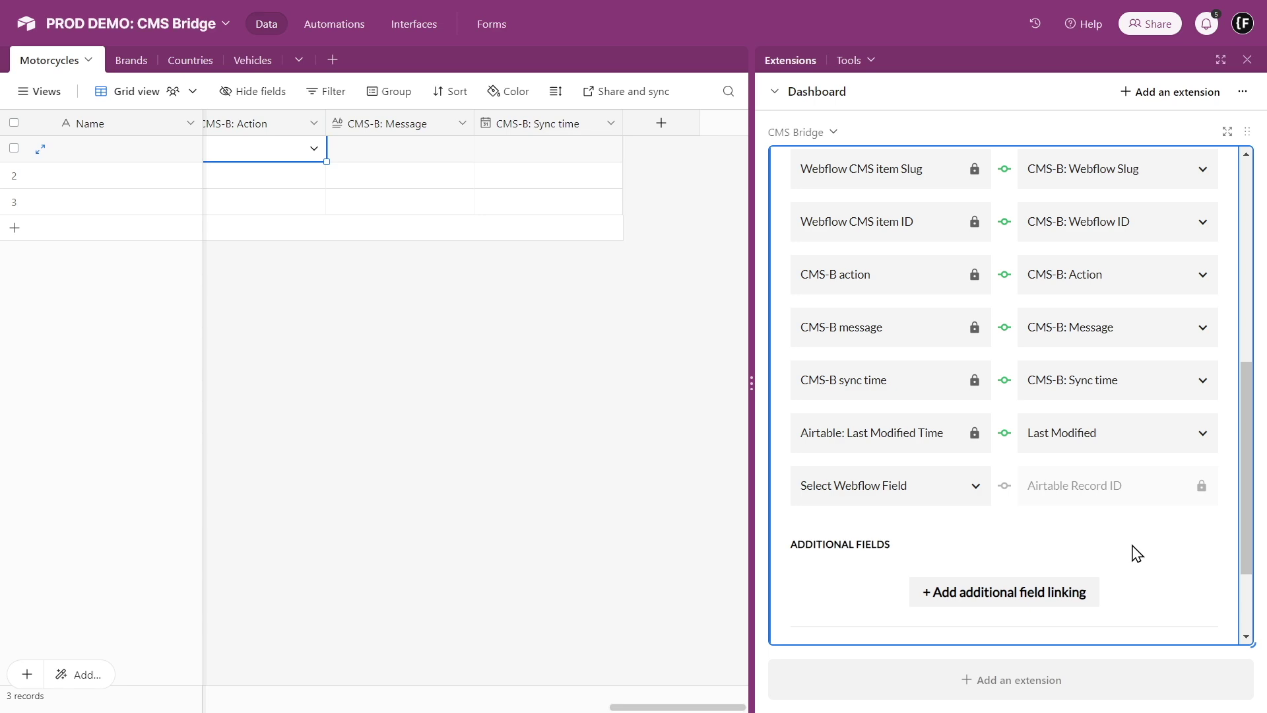
Pair the Webflow record-id field with Airtable Record ID in CMS Bridge
{"action": "left_click", "coordinate": [940, 502]}
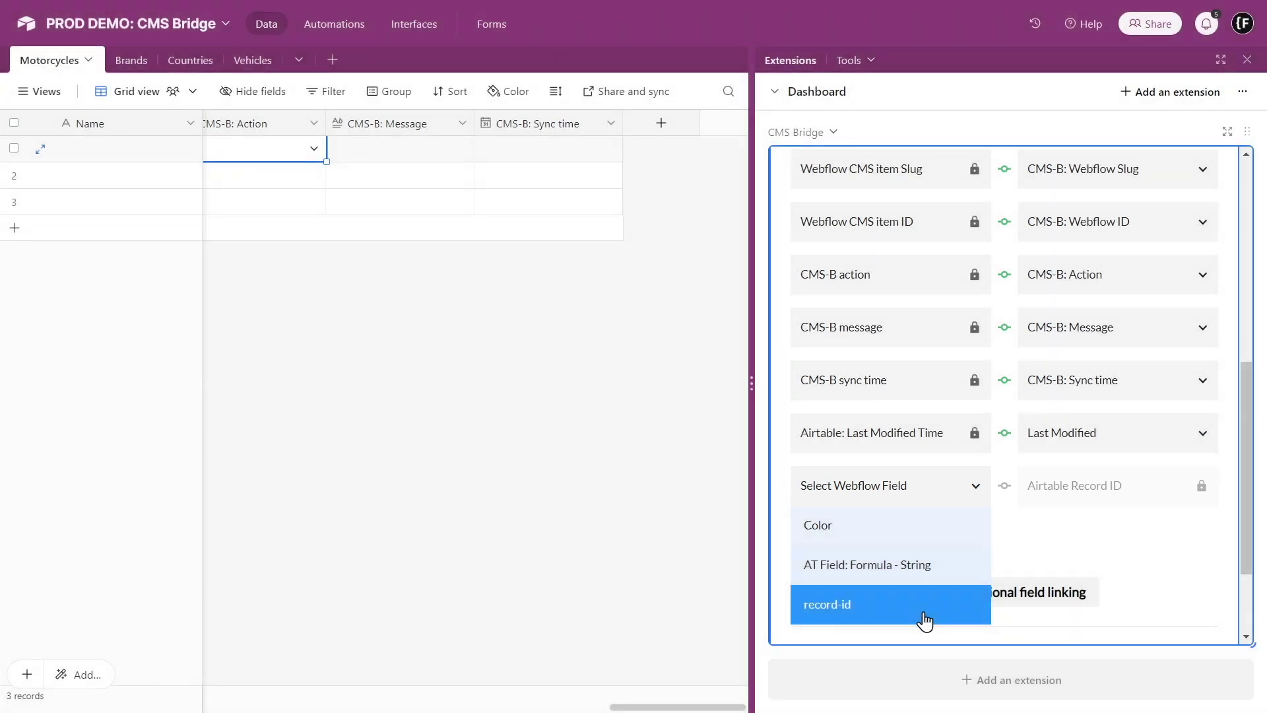
{"action": "left_click", "coordinate": [925, 620]}
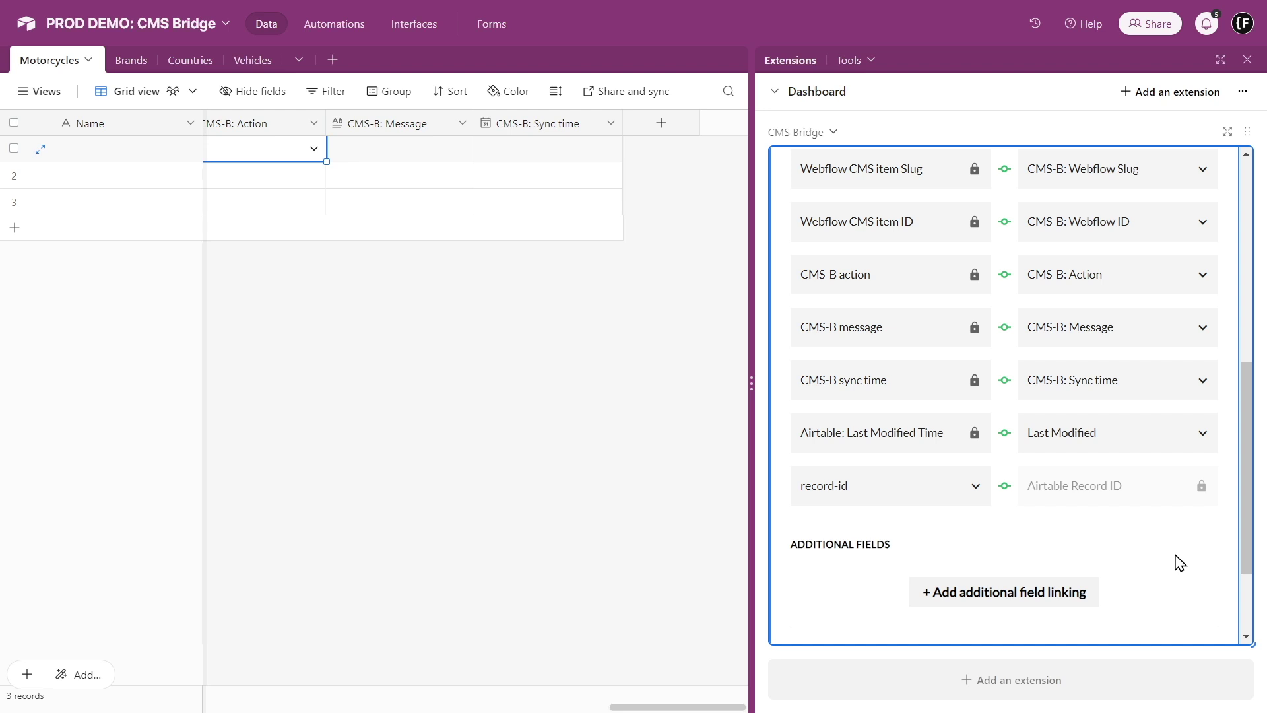
{"action": "left_click_drag", "start_coordinate": [1245, 568], "coordinate": [1262, 626]}
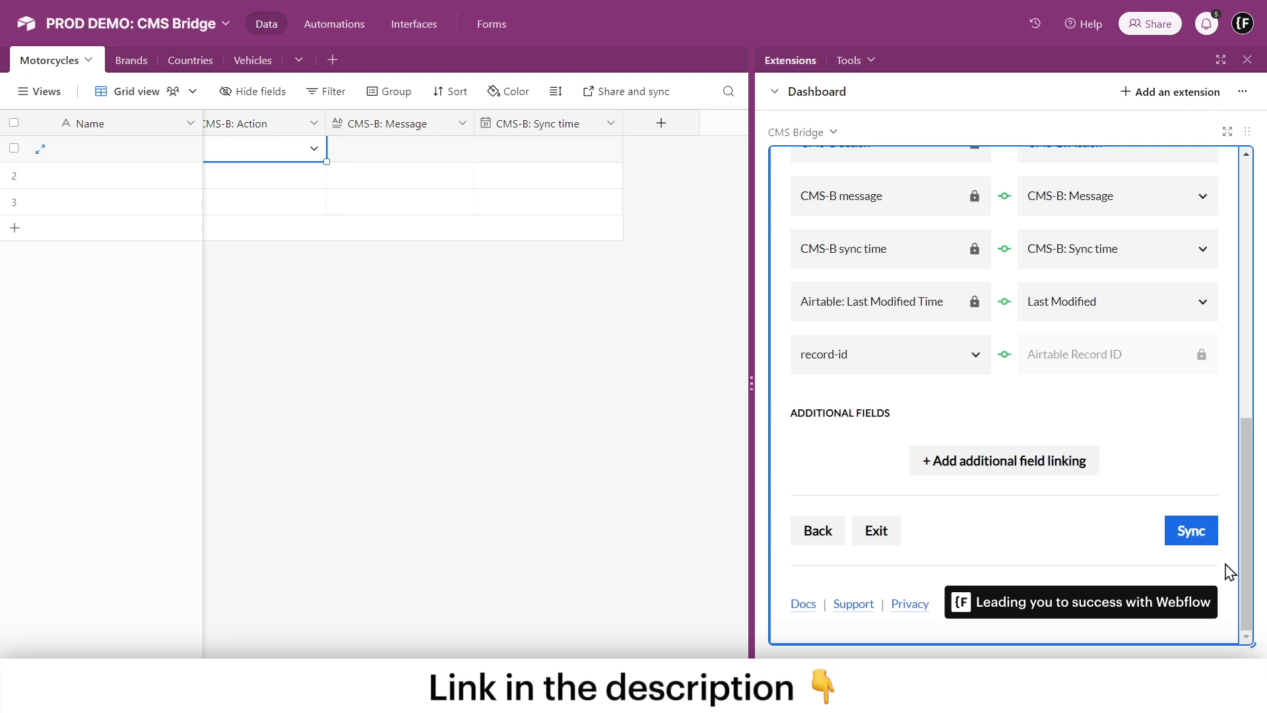
Add a field link pairing the Webflow File field with the Airtable PDF field
{"action": "scroll", "coordinate": [1038, 424], "scroll_direction": "down", "scroll_amount": 5}
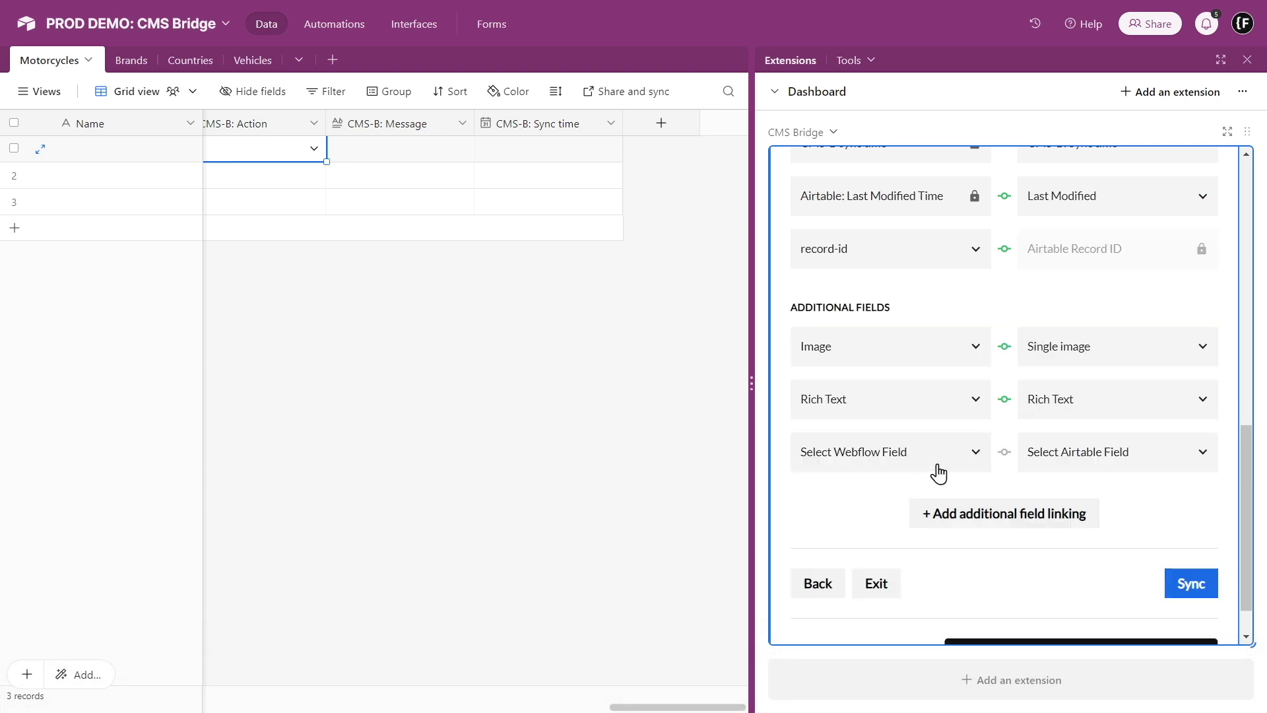
{"action": "left_click", "coordinate": [911, 462]}
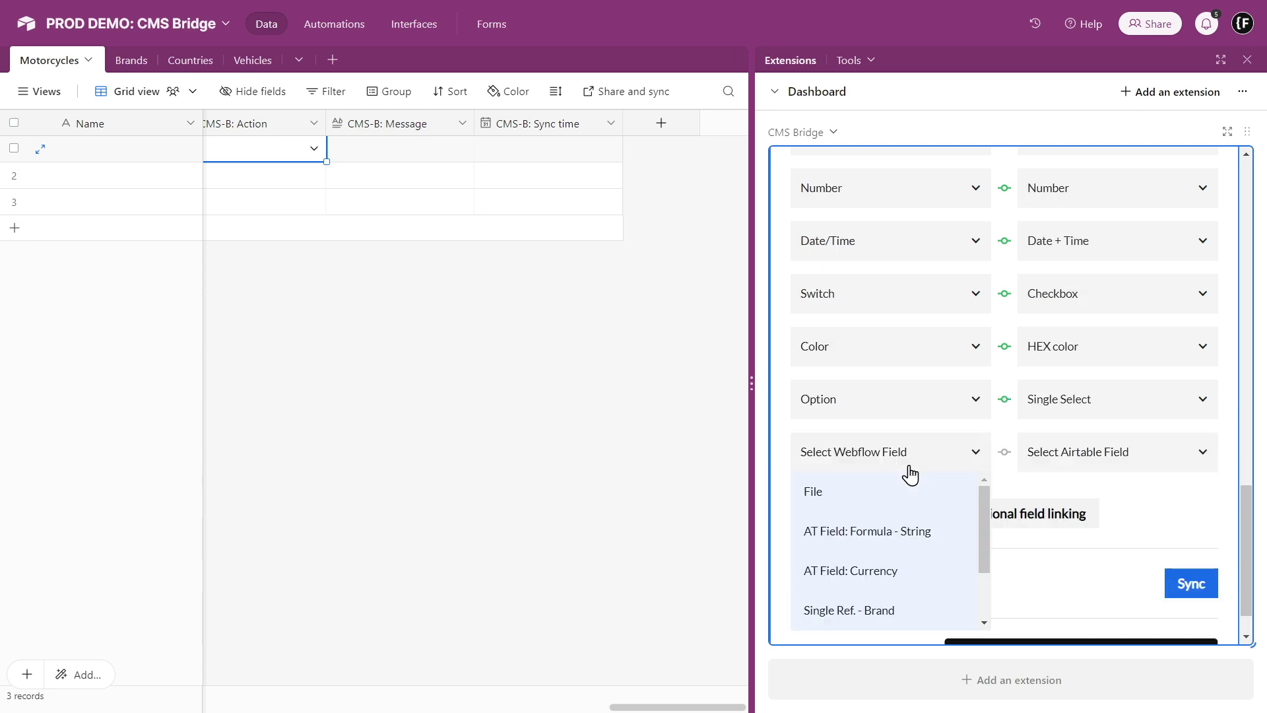
{"action": "left_click", "coordinate": [817, 489]}
{"action": "left_click", "coordinate": [1122, 452]}
{"action": "left_click", "coordinate": [1063, 572]}
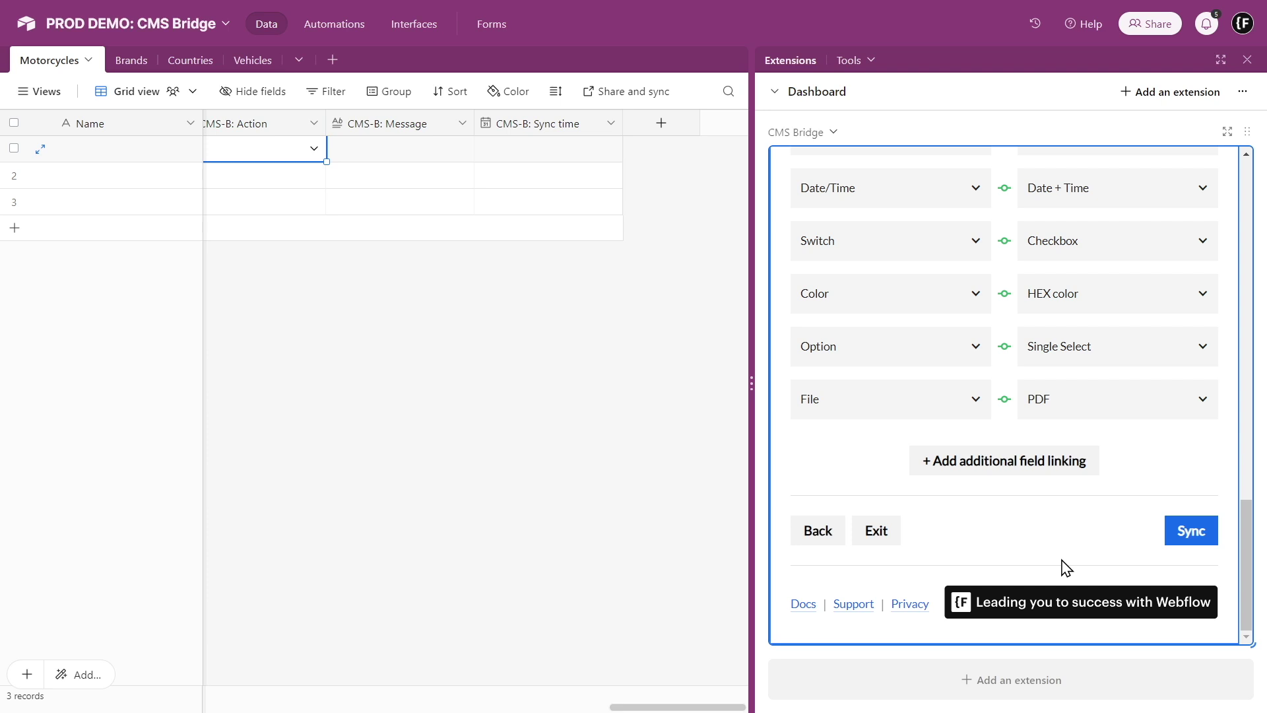
Run the CMS Bridge sync, completing 13/13 items with 10 created and 3 deleted
{"action": "left_click", "coordinate": [1214, 535]}
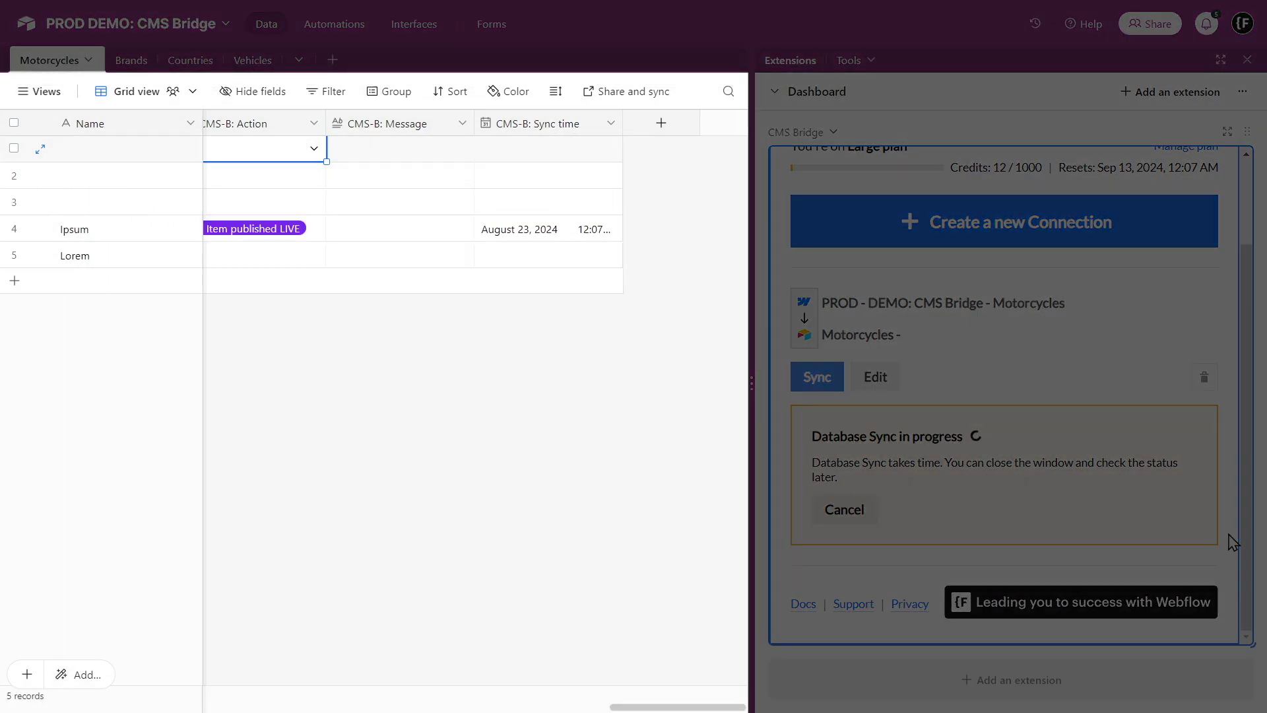
{"action": "scroll", "coordinate": [544, 516], "scroll_direction": "left", "scroll_amount": 2}
{"action": "scroll", "coordinate": [545, 515], "scroll_direction": "left", "scroll_amount": 6}
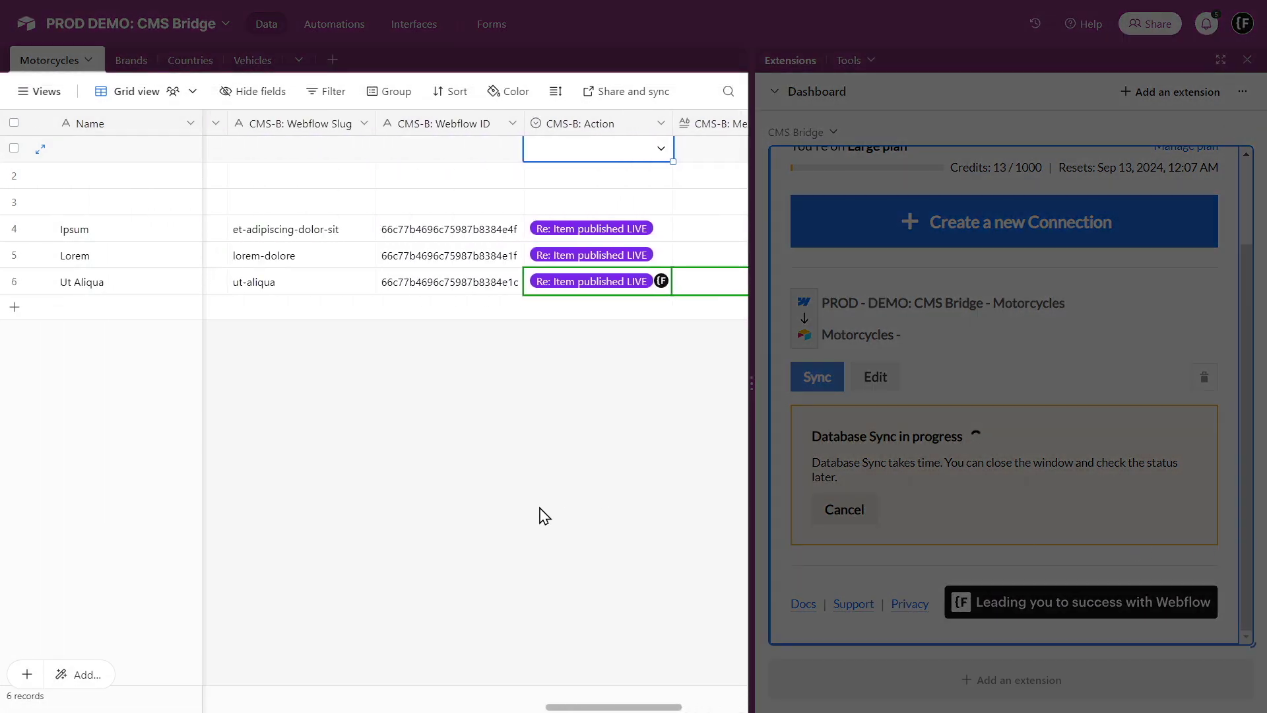
{"action": "scroll", "coordinate": [544, 515], "scroll_direction": "left", "scroll_amount": 8}
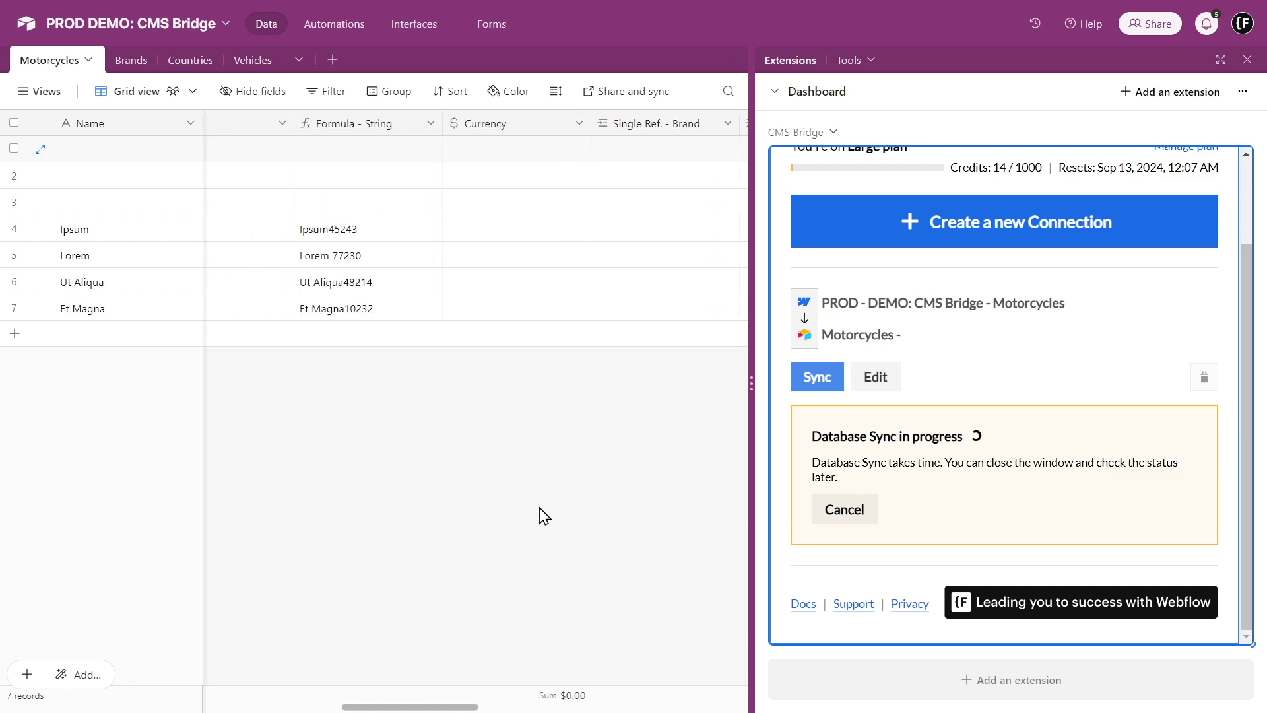
{"action": "scroll", "coordinate": [544, 516], "scroll_direction": "left", "scroll_amount": 4}
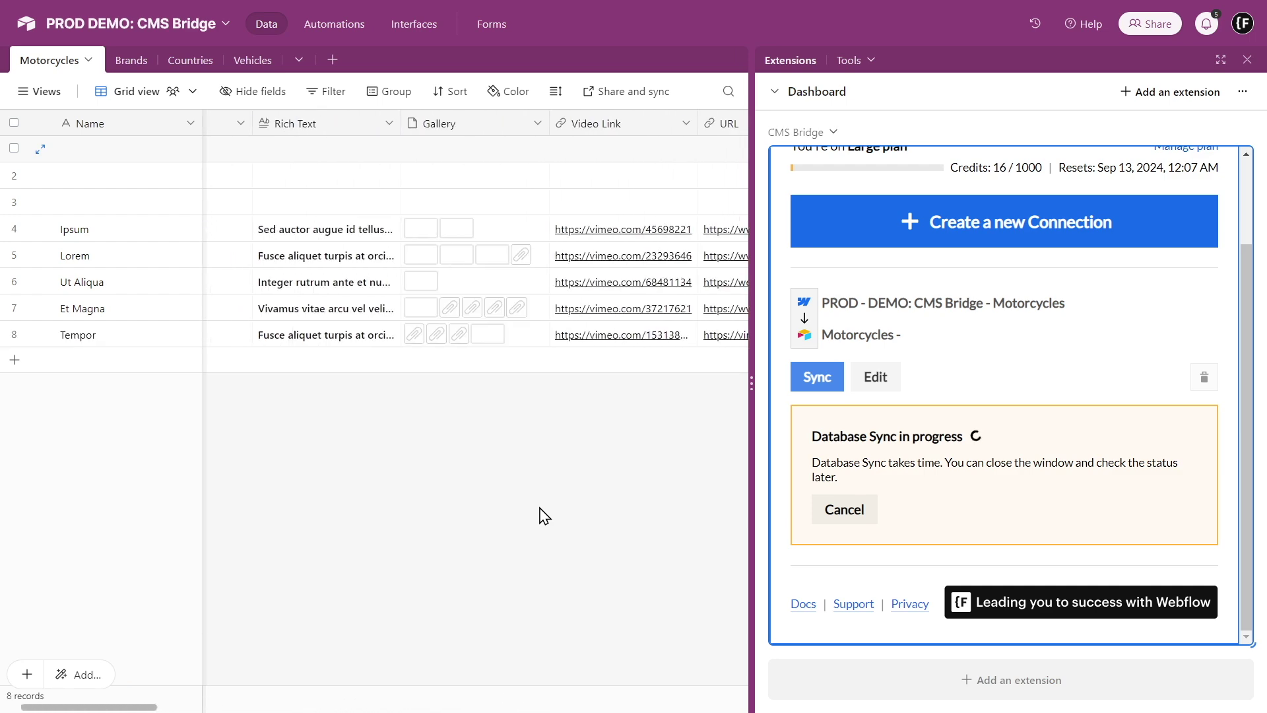
{"action": "scroll", "coordinate": [544, 515], "scroll_direction": "right", "scroll_amount": 10}
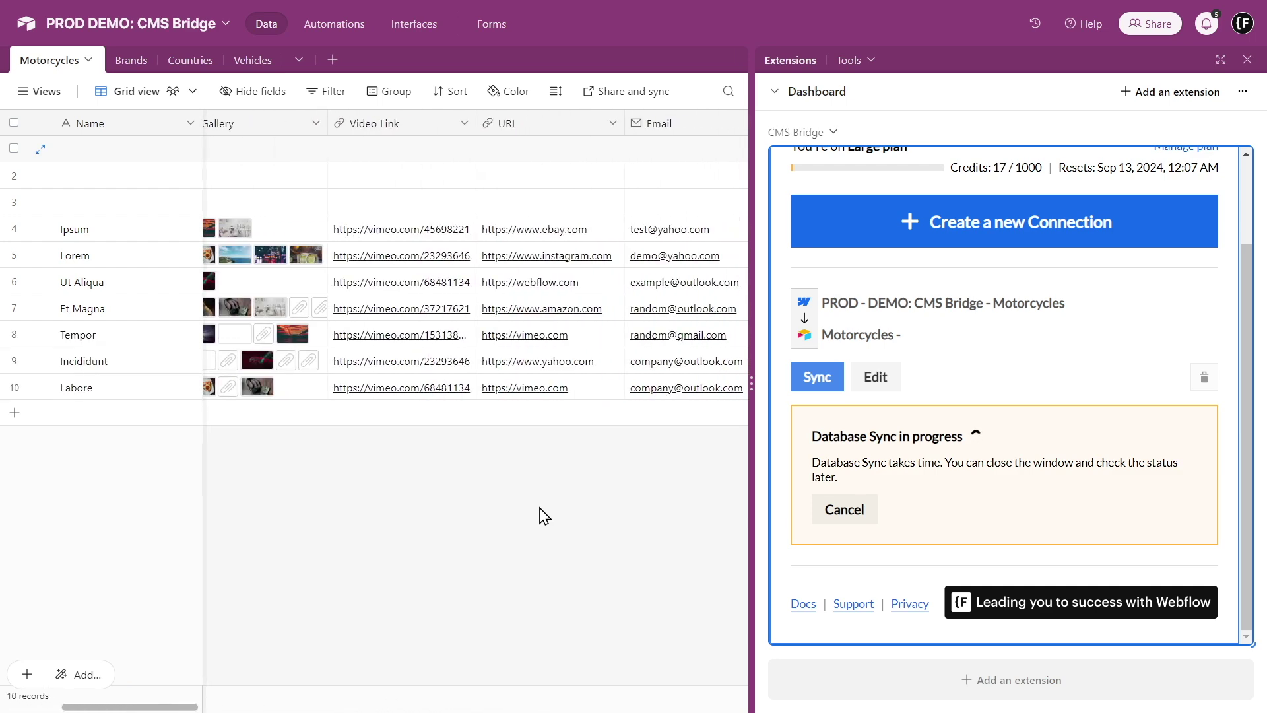
{"action": "scroll", "coordinate": [536, 561], "scroll_direction": "right", "scroll_amount": 10}
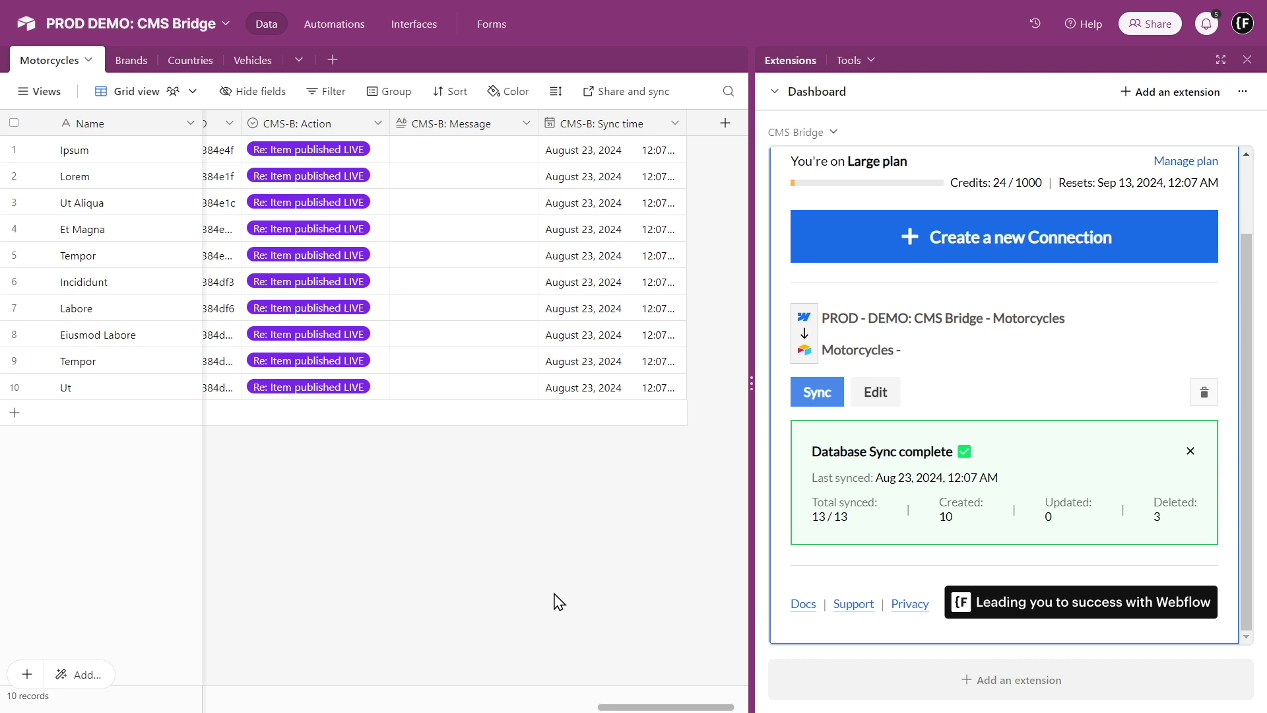
Change the Ipsum record's Currency to 25, moving its Last Modified to 12:08am
{"action": "scroll", "coordinate": [560, 602], "scroll_direction": "left", "scroll_amount": 10}
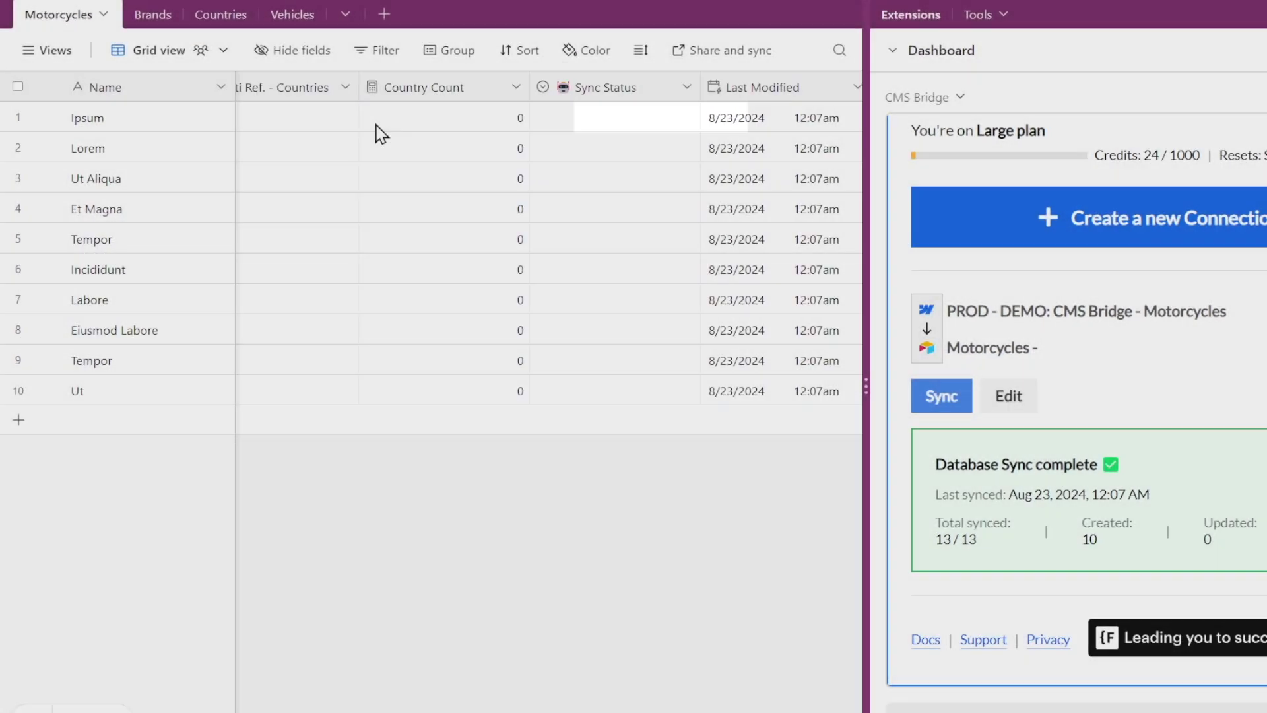
{"action": "scroll", "coordinate": [373, 130], "scroll_direction": "right", "scroll_amount": 10}
{"action": "double_click", "coordinate": [376, 117]}
{"action": "type", "text": "25"}
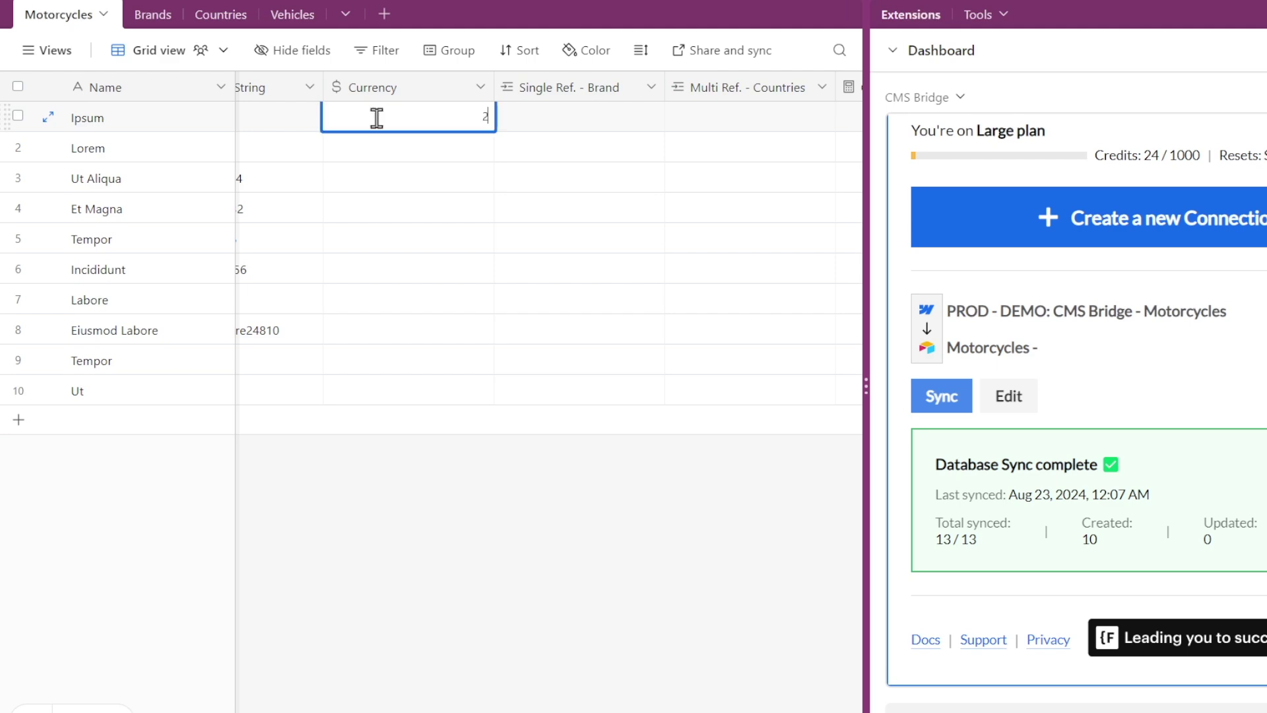
{"action": "left_click", "coordinate": [527, 489]}
{"action": "scroll", "coordinate": [526, 489], "scroll_direction": "right", "scroll_amount": 10}
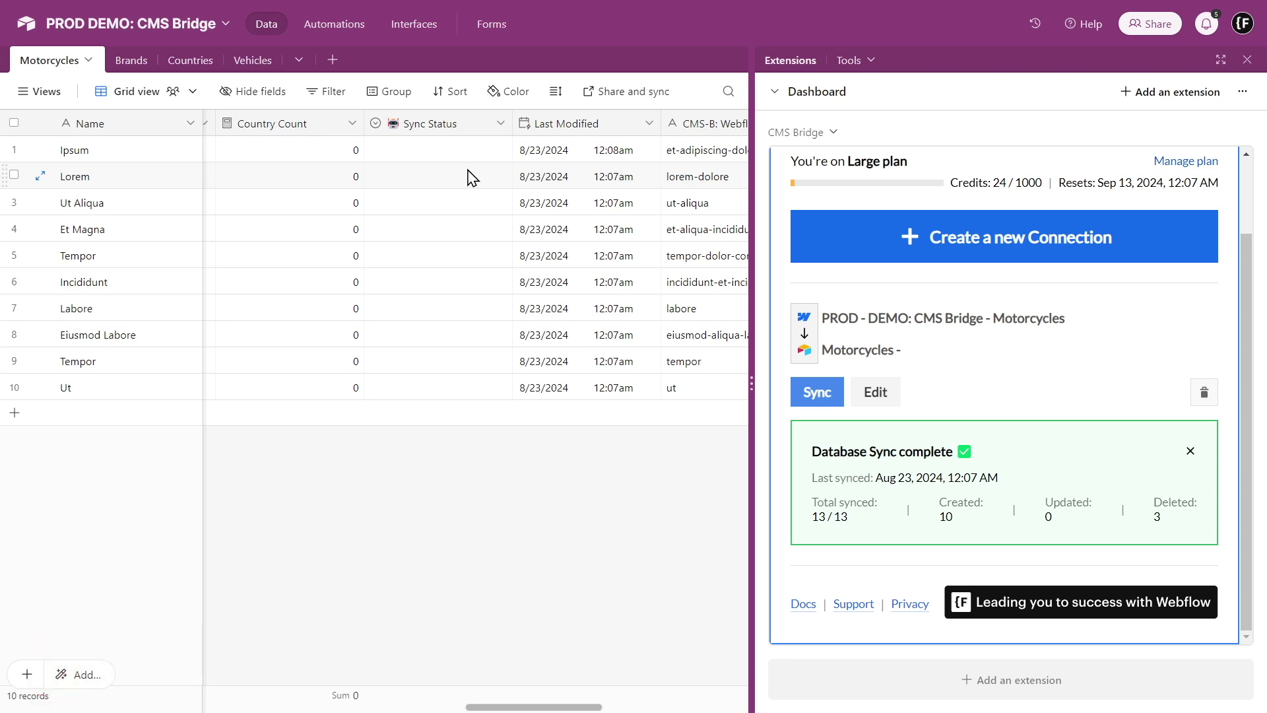
Review the Sync Status field's settings and close them without changes
{"action": "left_click", "coordinate": [497, 131]}
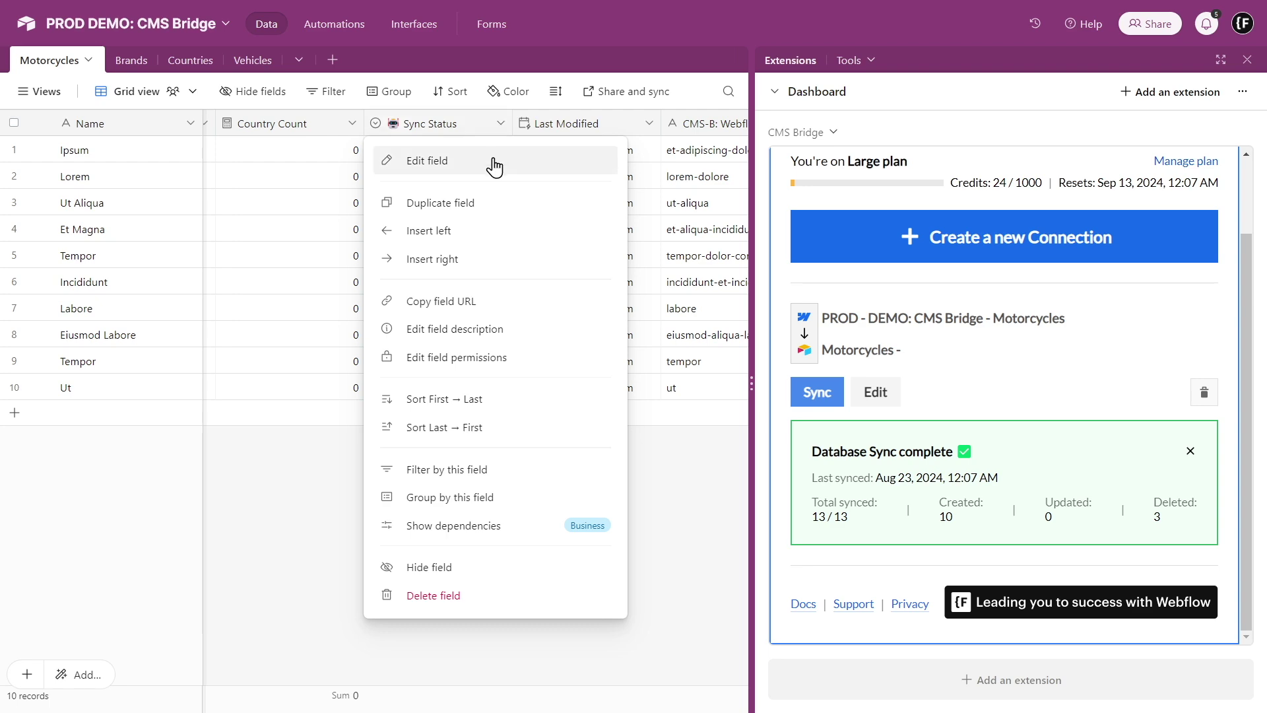
{"action": "left_click", "coordinate": [505, 158]}
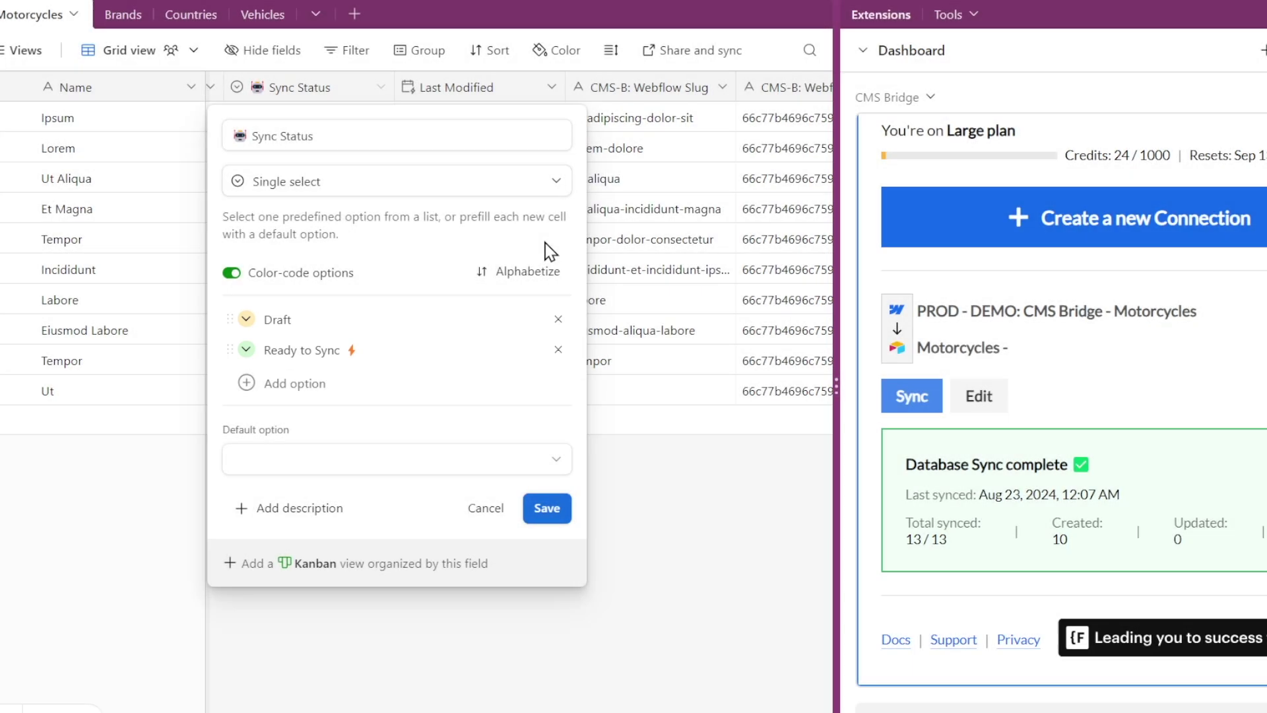
{"action": "left_click", "coordinate": [483, 509]}
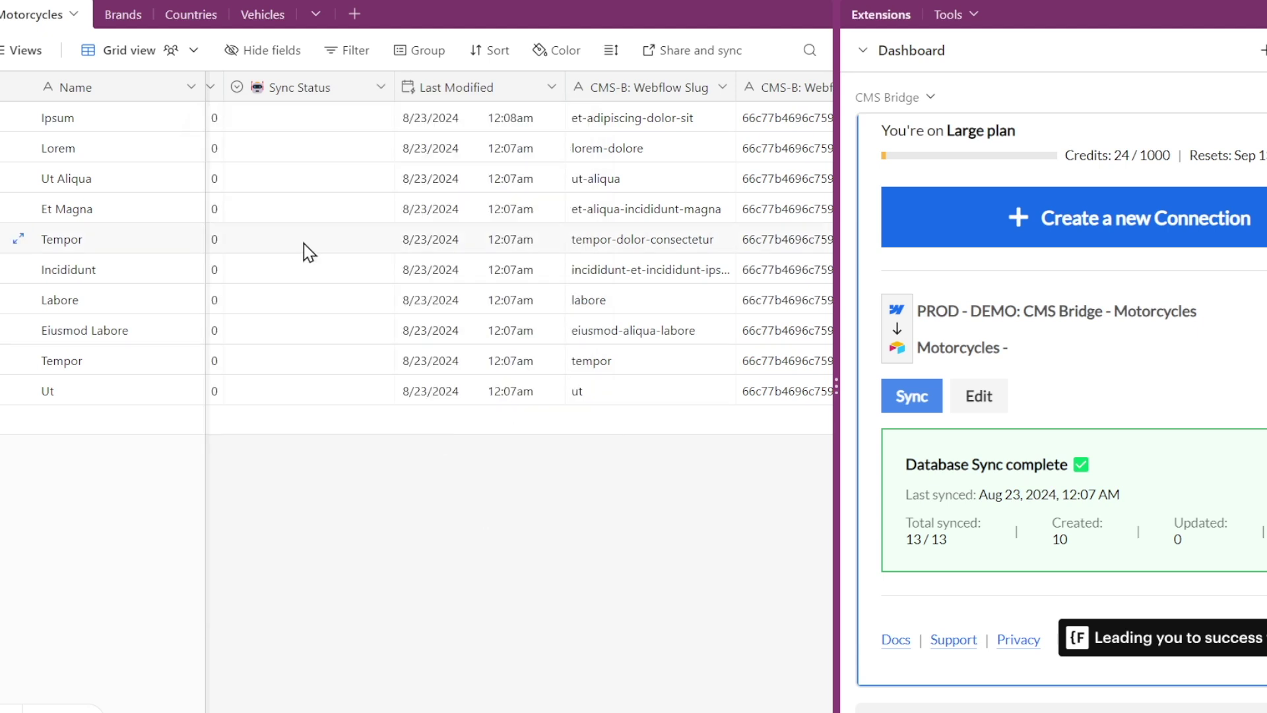
Set Lorem, Ut Aliqua and Et Magna to Ready to Sync in Sync Status
{"action": "double_click", "coordinate": [314, 157]}
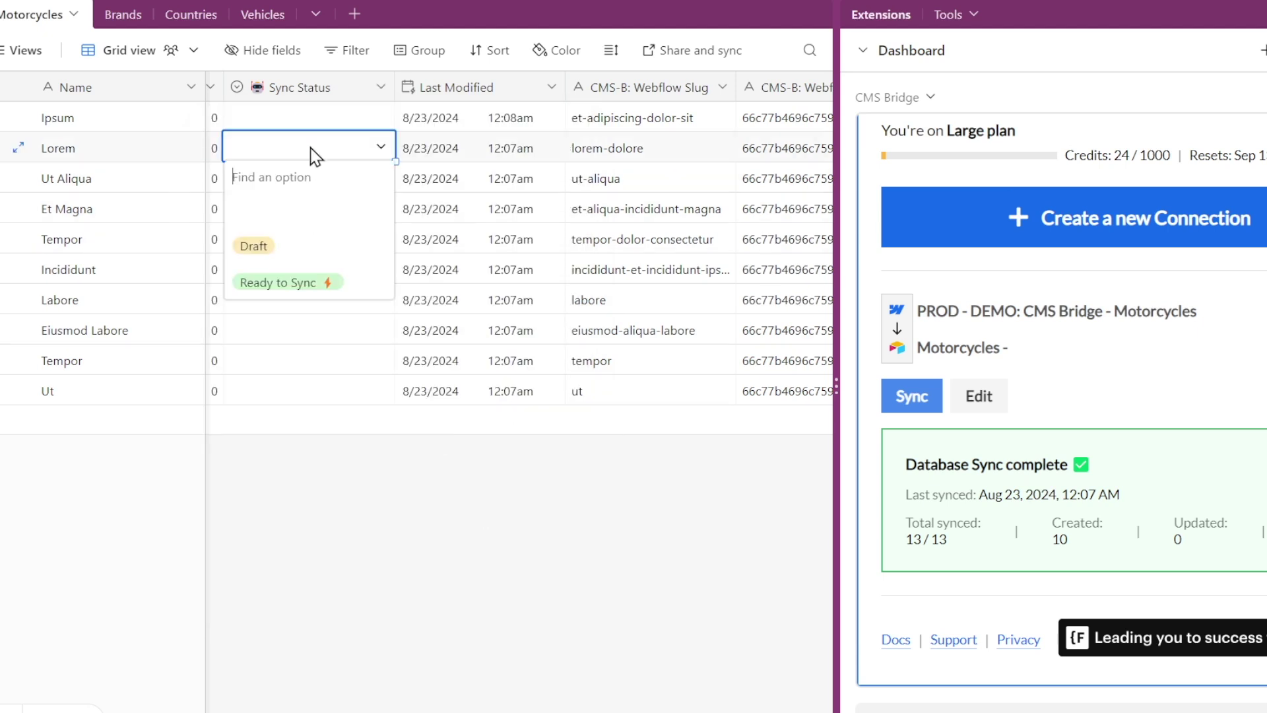
{"action": "left_click", "coordinate": [330, 283]}
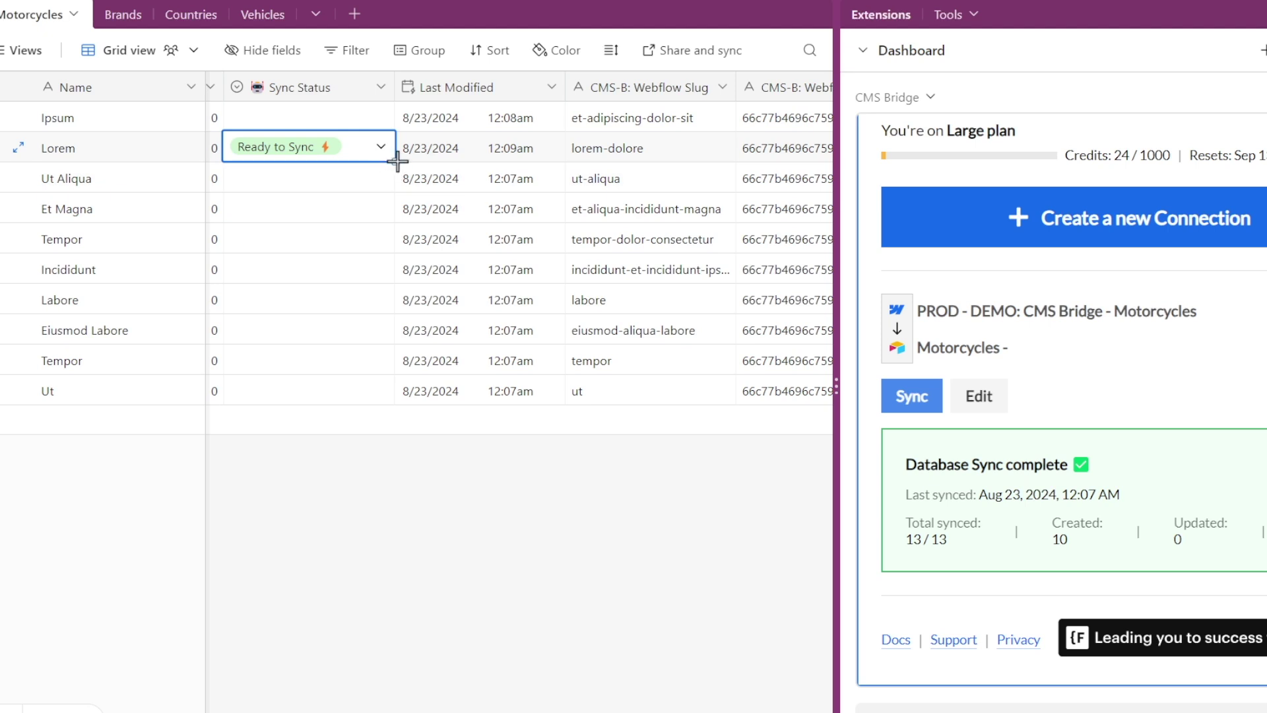
{"action": "mouse_move", "coordinate": [396, 161]}
{"action": "left_mouse_down"}
{"action": "mouse_move", "coordinate": [396, 233]}
{"action": "mouse_move", "coordinate": [394, 221]}
{"action": "left_mouse_up"}
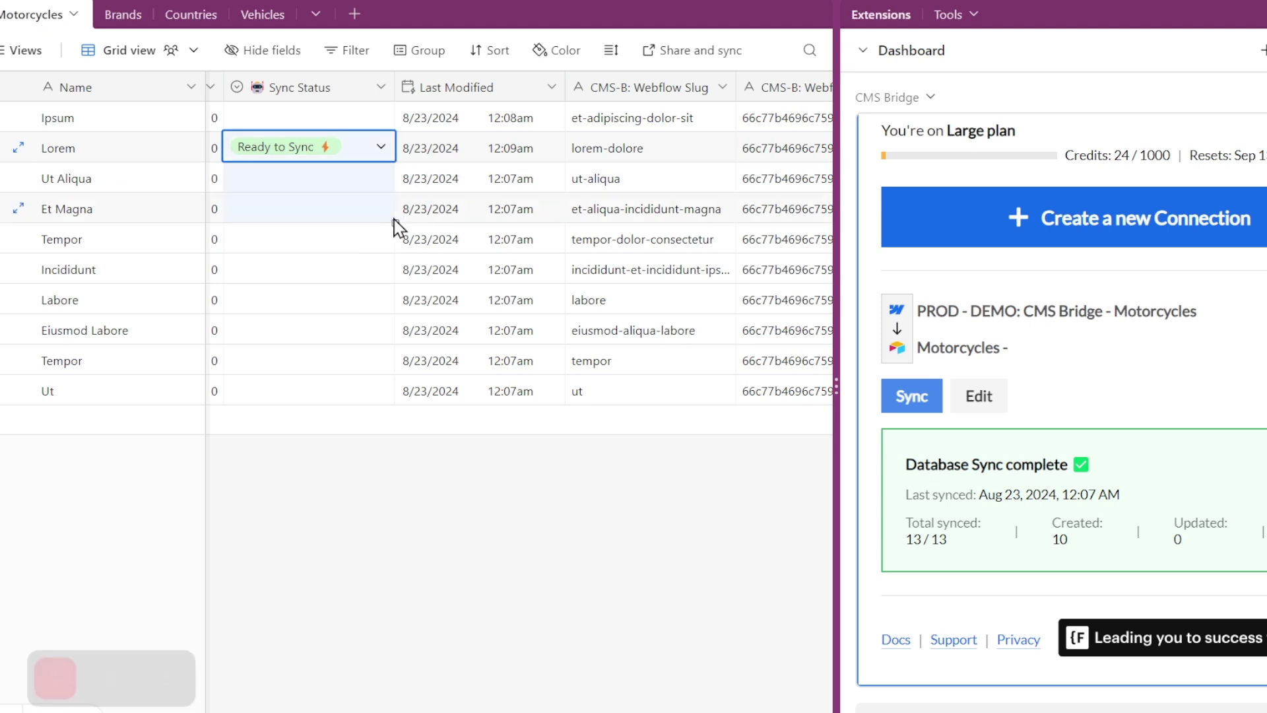
{"action": "left_click", "coordinate": [550, 88]}
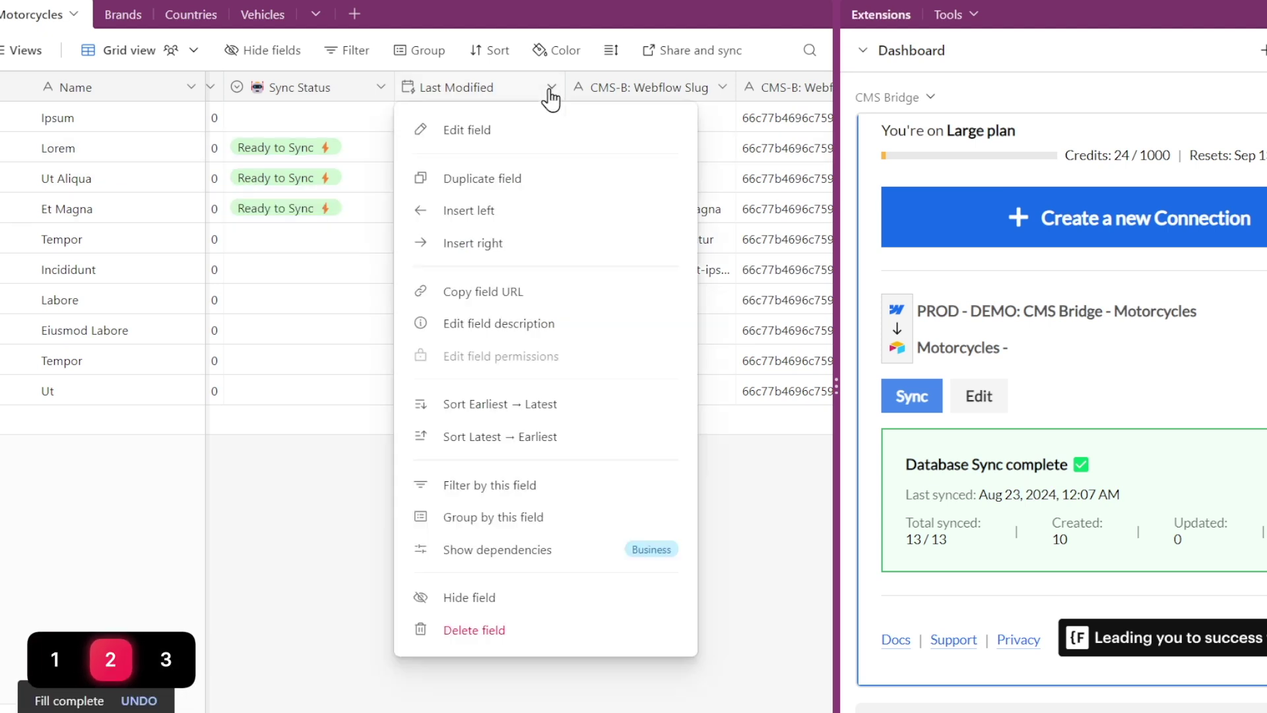
Make the Last Modified field track only changes to the Sync Status field
{"action": "left_click", "coordinate": [537, 135]}
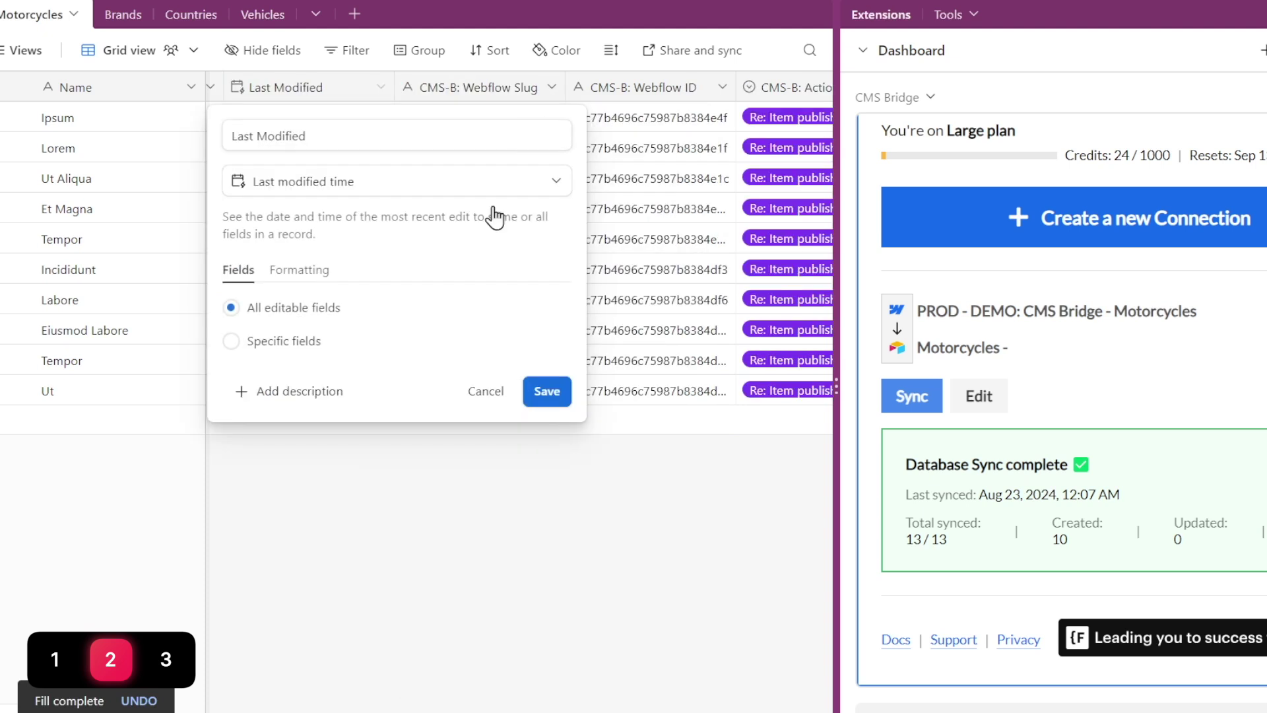
{"action": "left_click", "coordinate": [402, 343]}
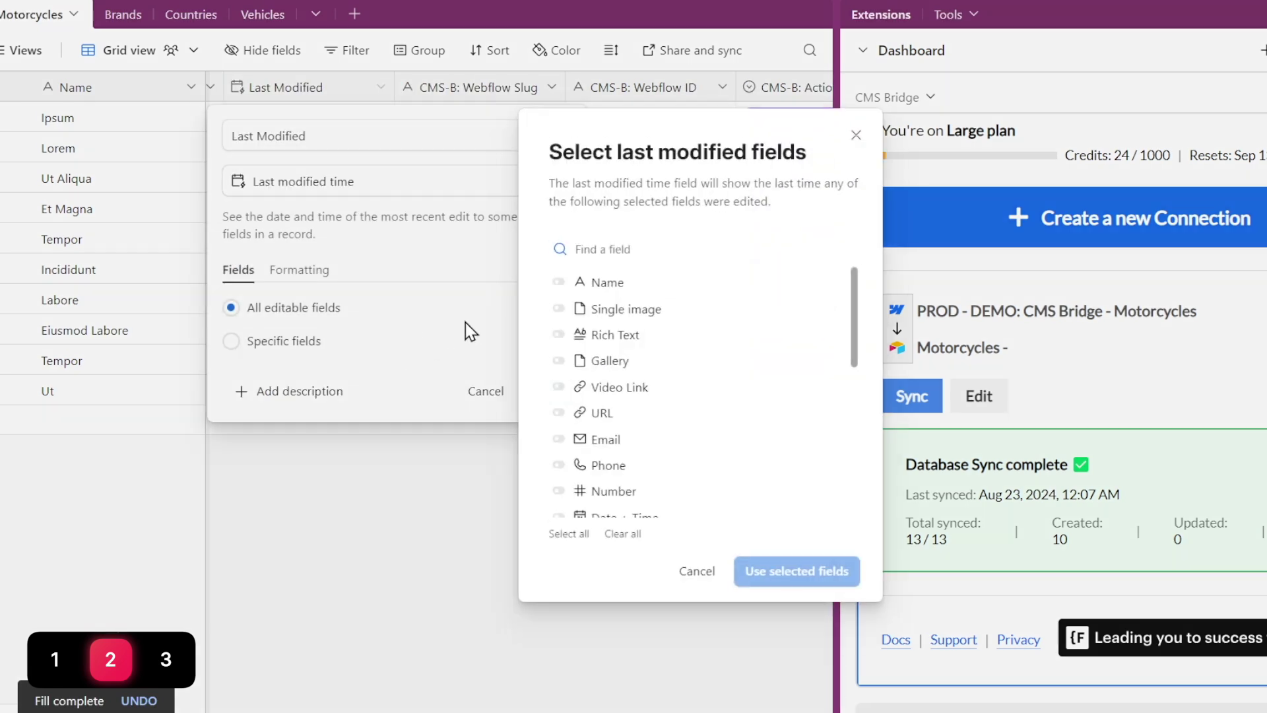
{"action": "type", "text": "sy"}
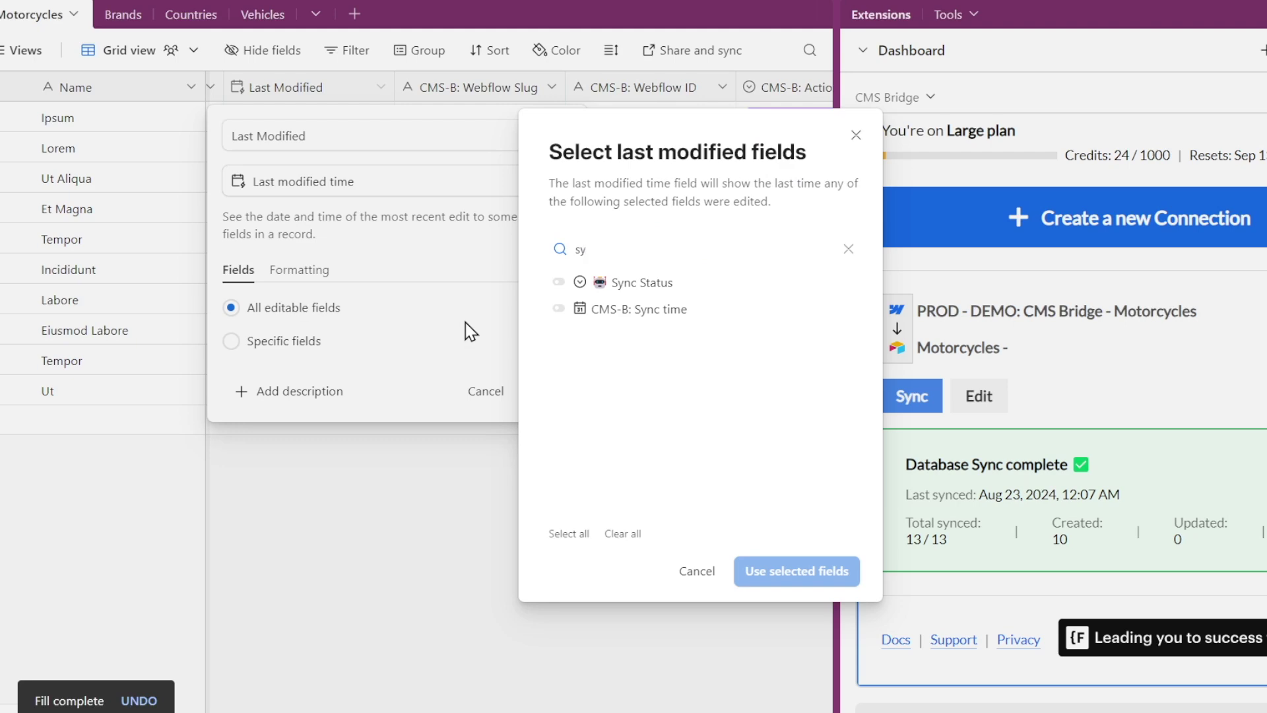
{"action": "left_click", "coordinate": [558, 282]}
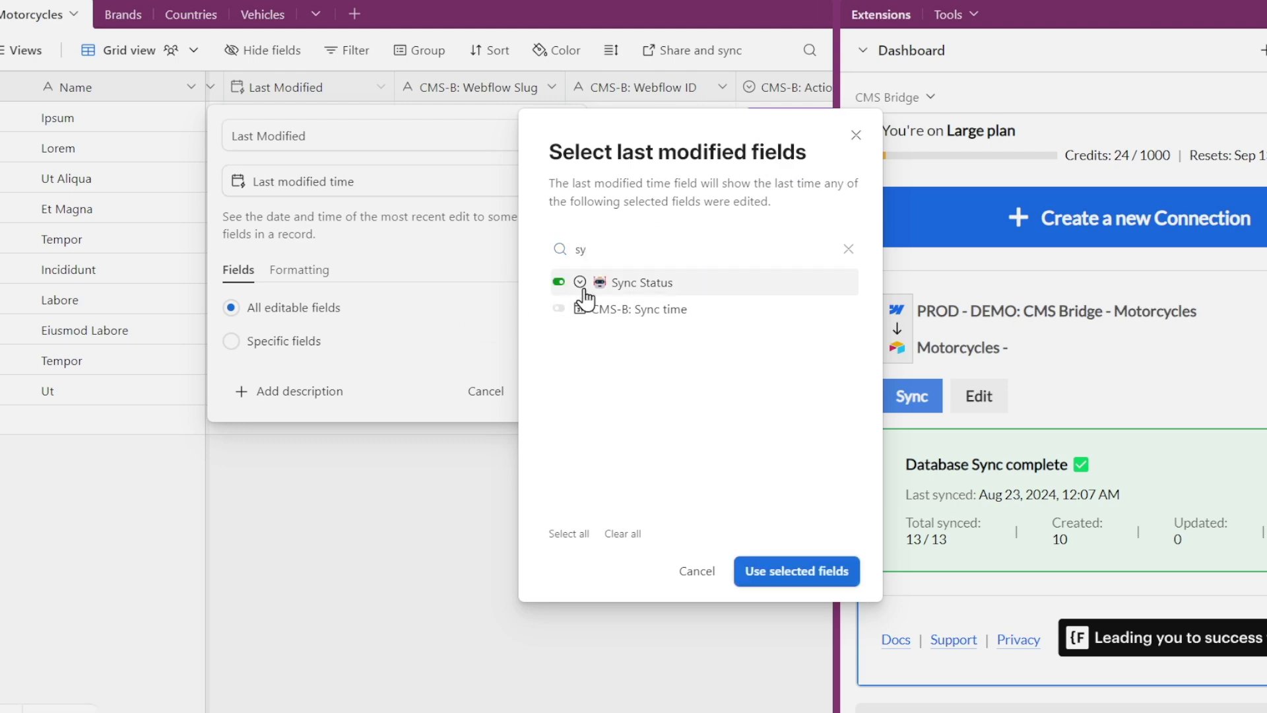
{"action": "left_click", "coordinate": [776, 572]}
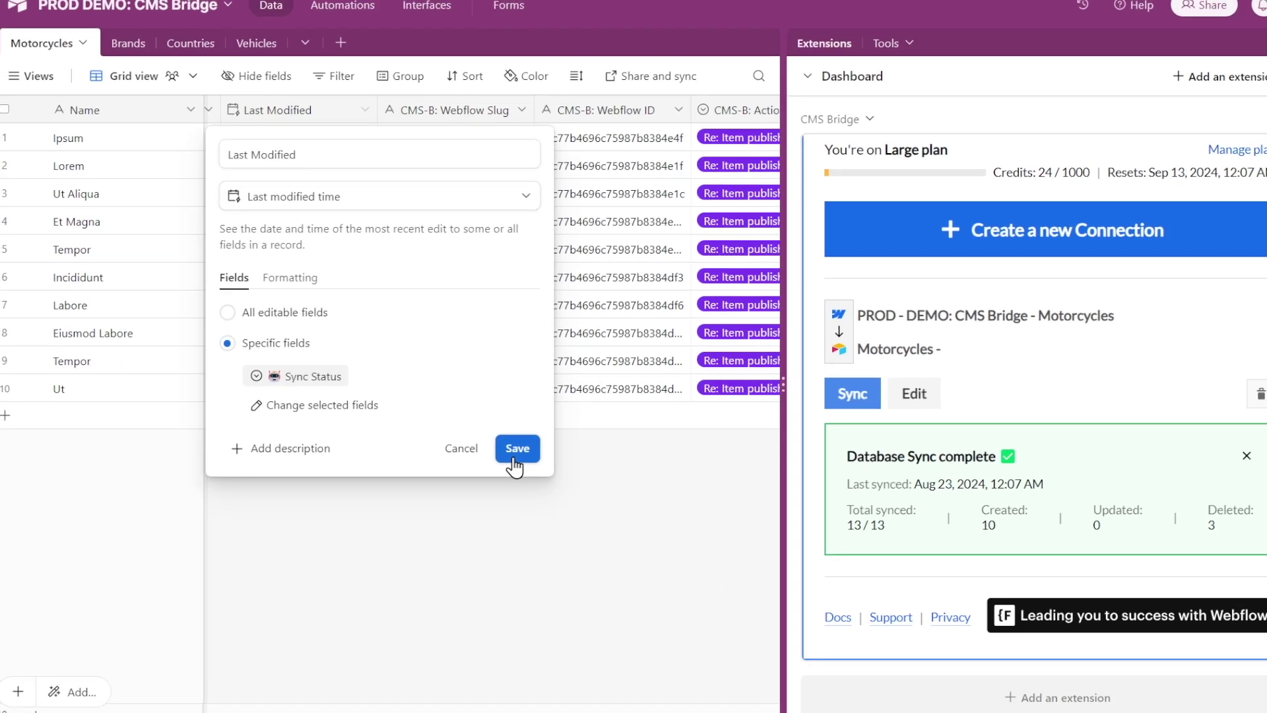
{"action": "left_click", "coordinate": [545, 457]}
Set Tempor and Incididunt to Ready to Sync in Sync Status
{"action": "scroll", "coordinate": [495, 538], "scroll_direction": "left", "scroll_amount": 3}
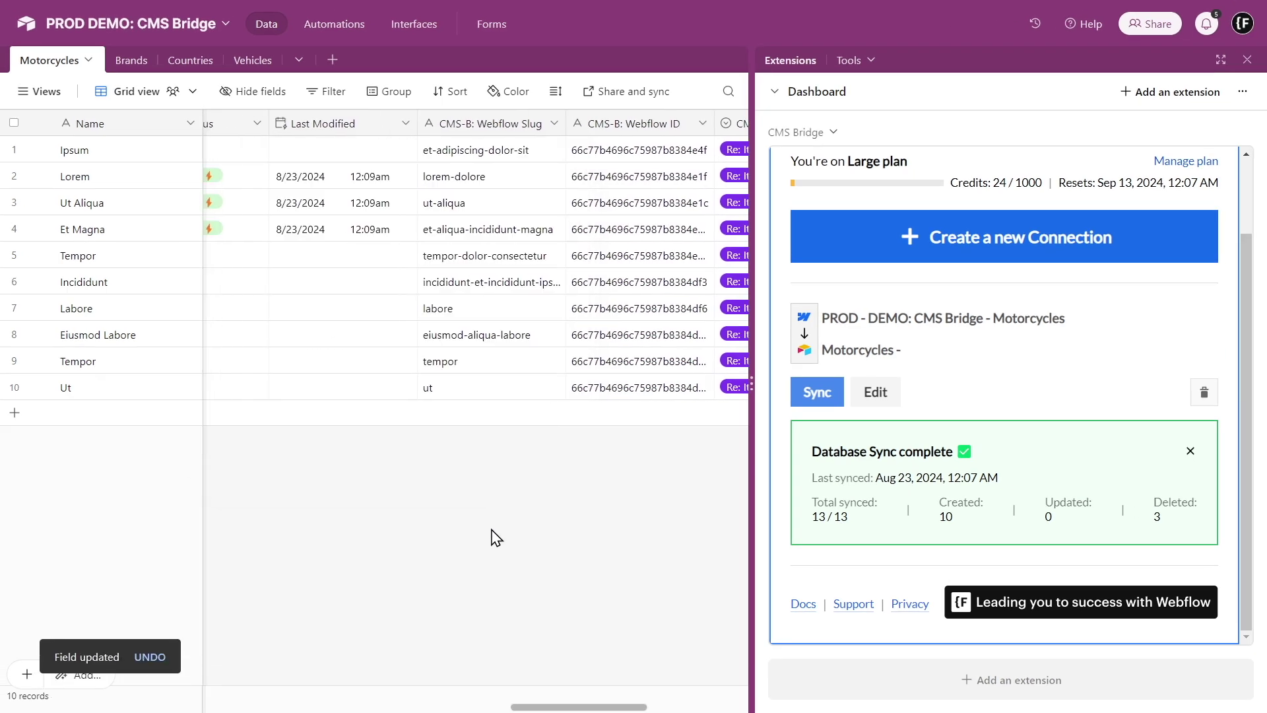
{"action": "left_click", "coordinate": [311, 255]}
{"action": "left_click", "coordinate": [310, 254]}
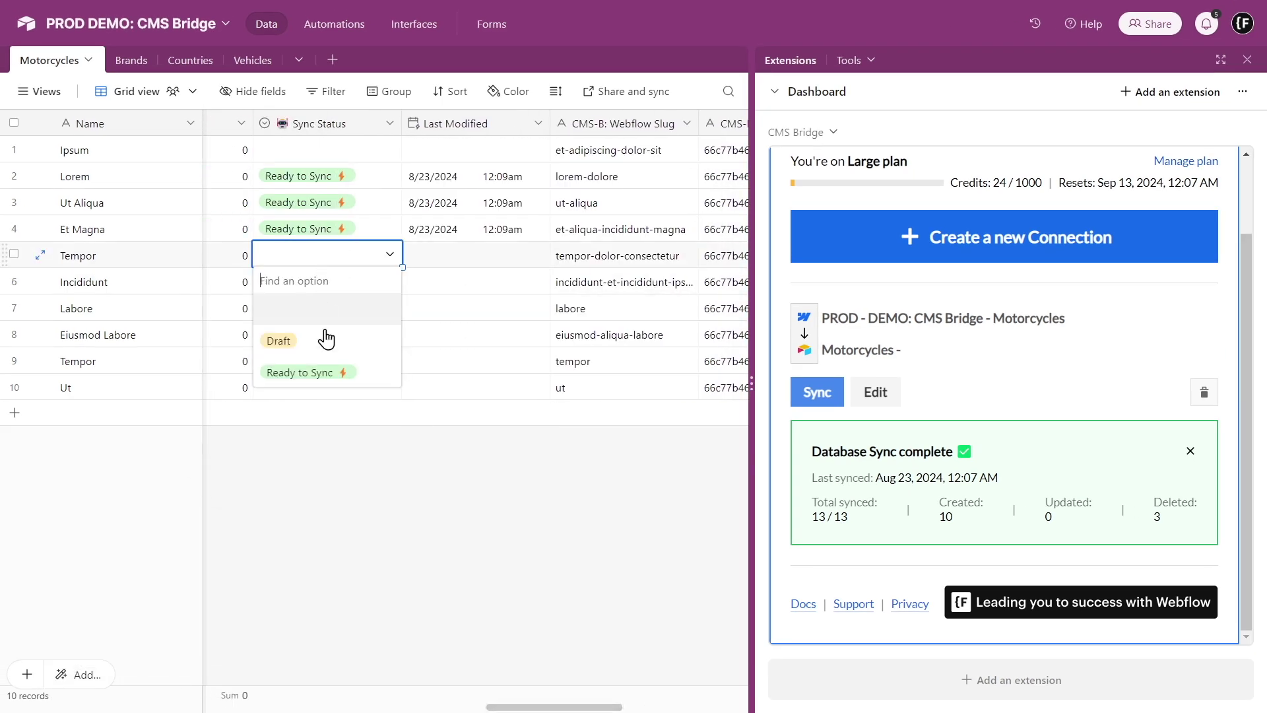
{"action": "left_click", "coordinate": [328, 337]}
{"action": "left_click", "coordinate": [315, 281]}
{"action": "left_click", "coordinate": [315, 281]}
{"action": "left_click", "coordinate": [328, 405]}
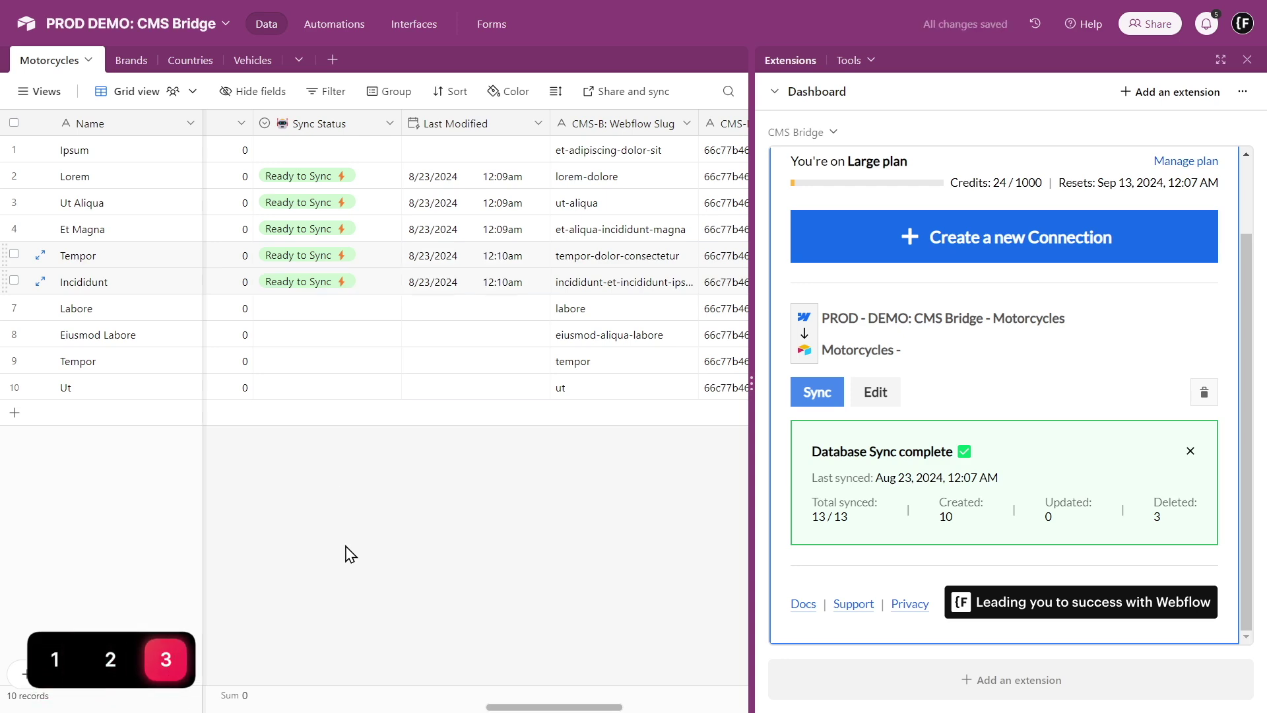
{"action": "left_click", "coordinate": [47, 97]}
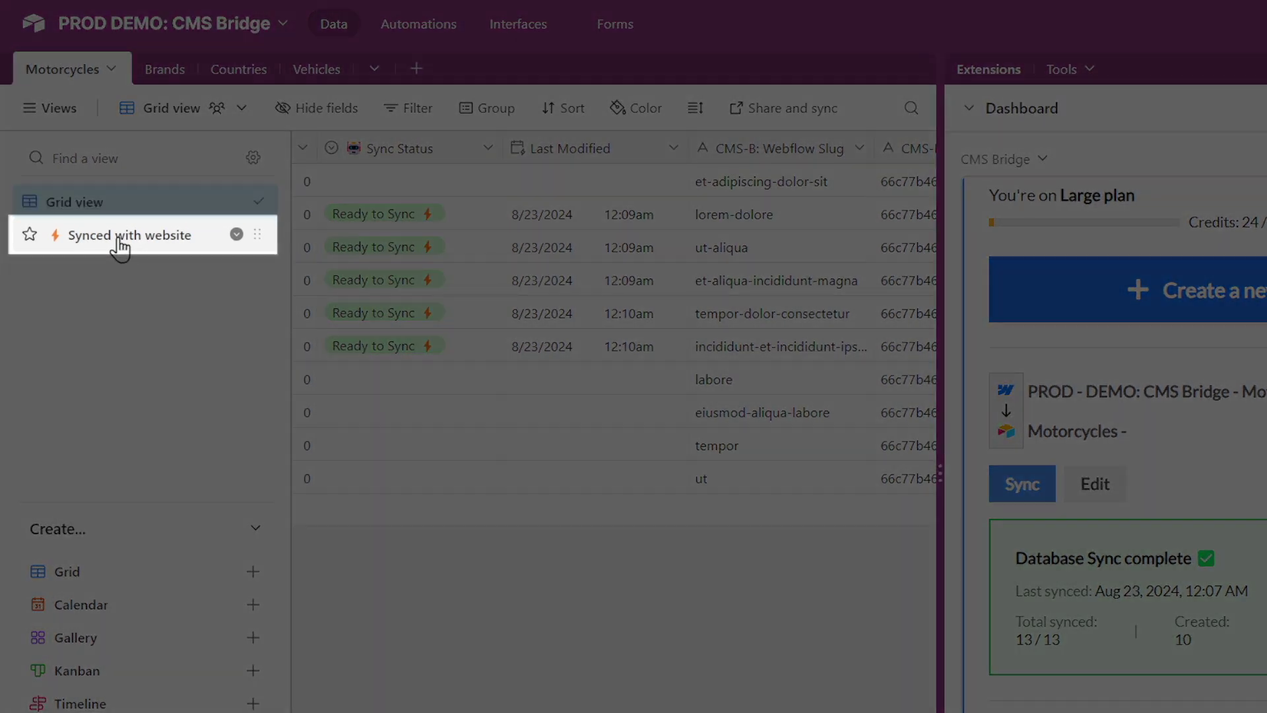
Switch to the Synced with website view and review its Ready to Sync filter
{"action": "left_click", "coordinate": [119, 247]}
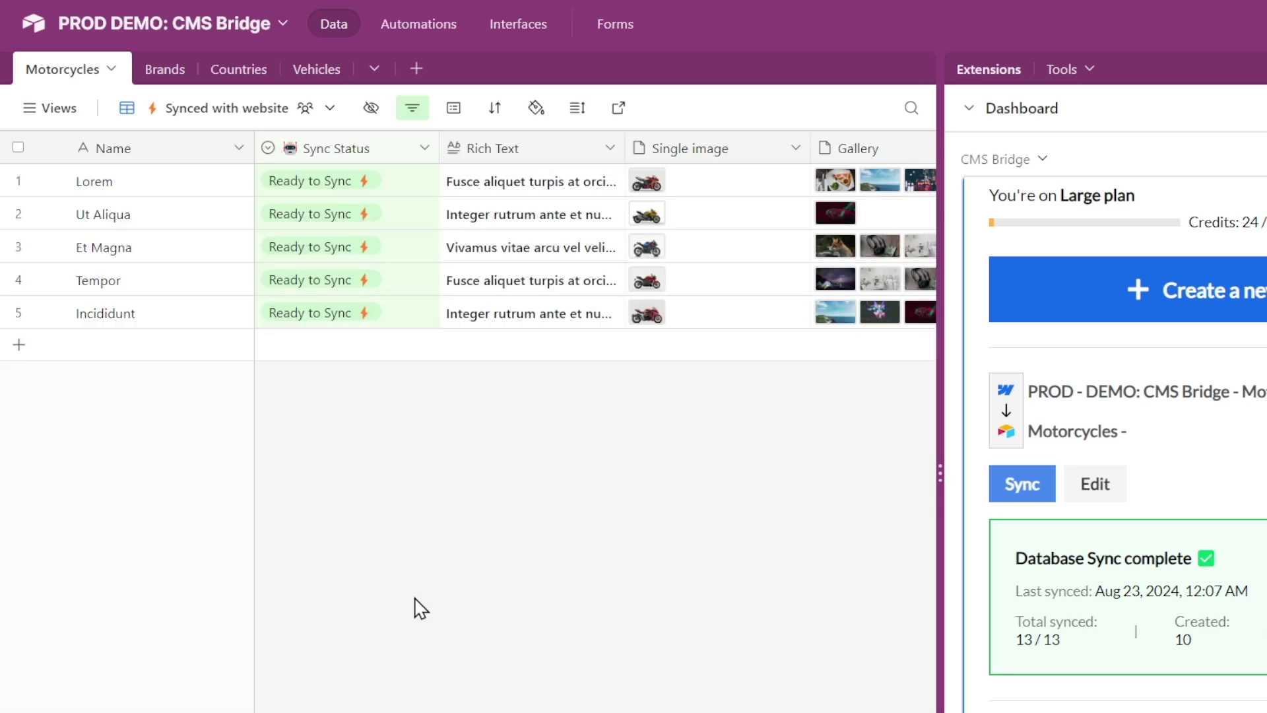
{"action": "left_click", "coordinate": [418, 113]}
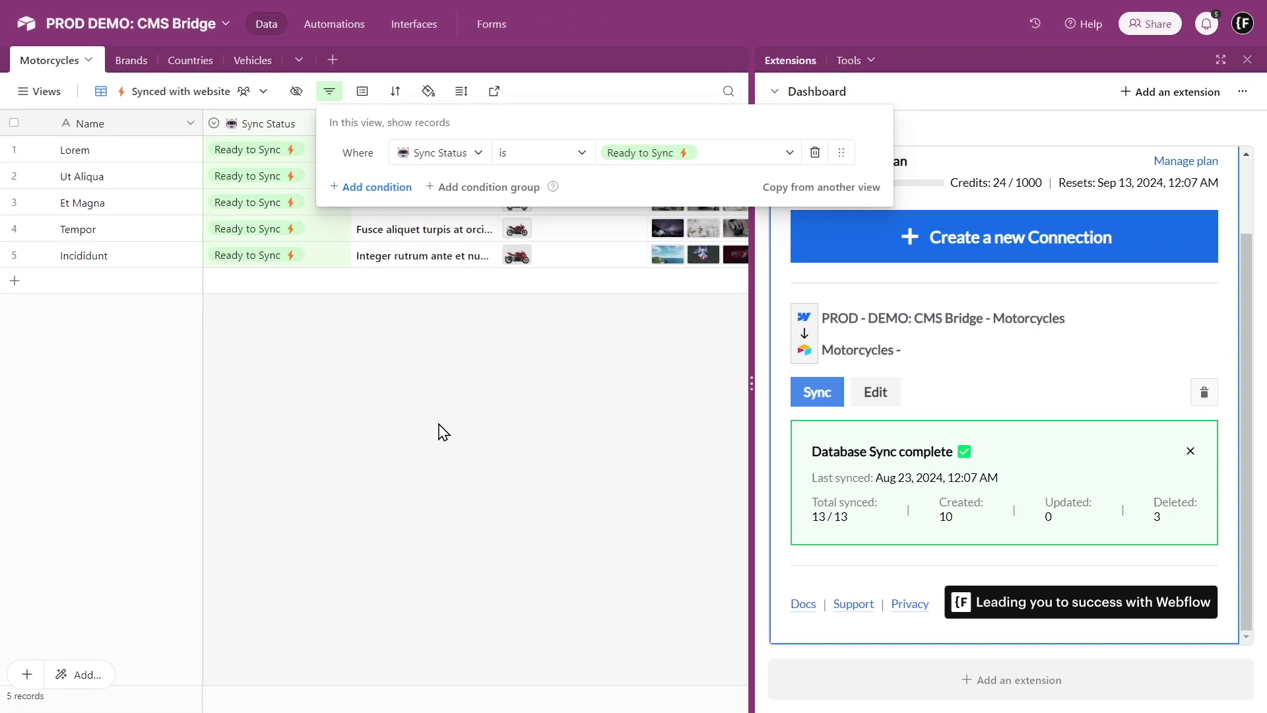
{"action": "left_click", "coordinate": [449, 438]}
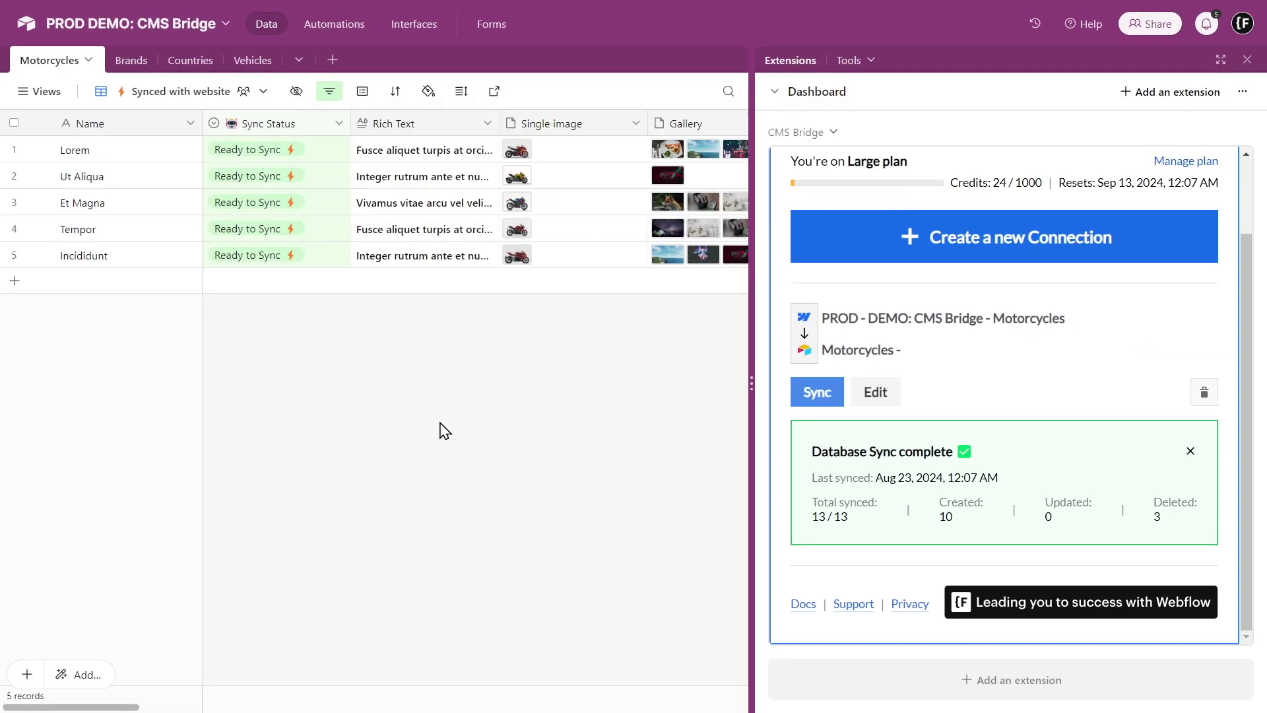
Set CMS-B: Action to Draft for Lorem, Archive for Ut Aliqua and Stage for Et Magna
{"action": "scroll", "coordinate": [441, 428], "scroll_direction": "right", "scroll_amount": 15}
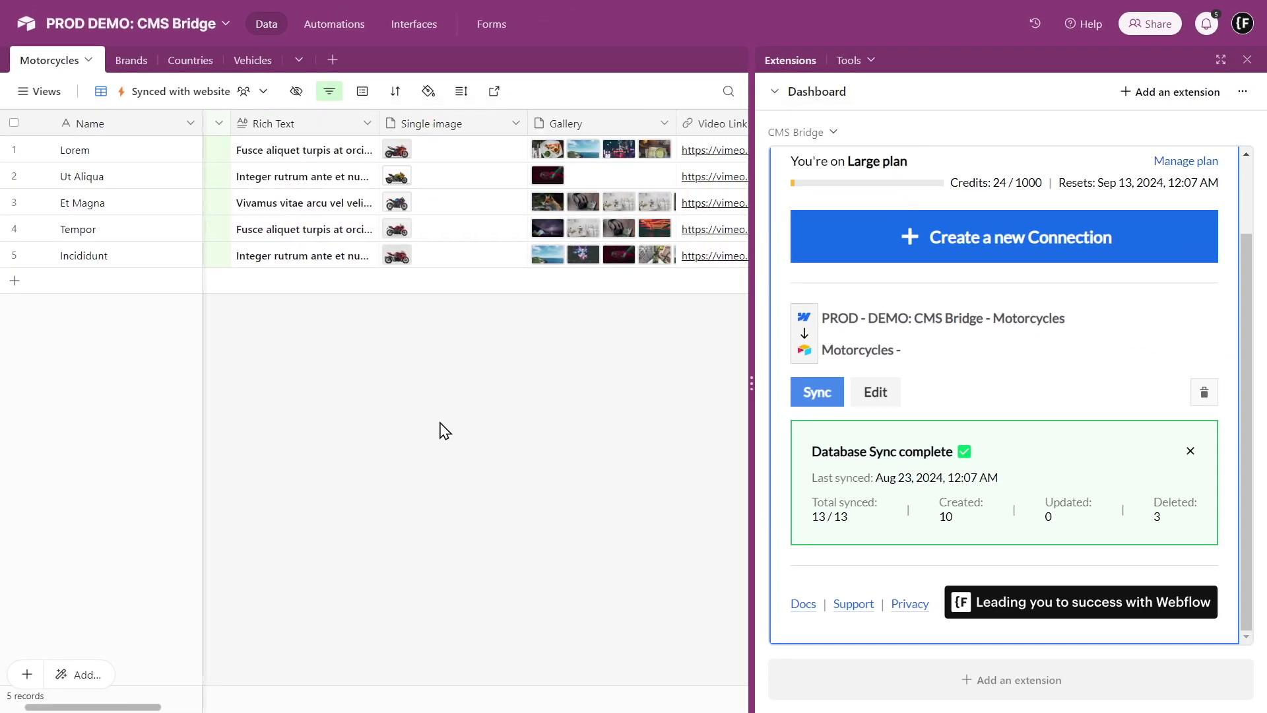
{"action": "scroll", "coordinate": [441, 432], "scroll_direction": "right", "scroll_amount": 6}
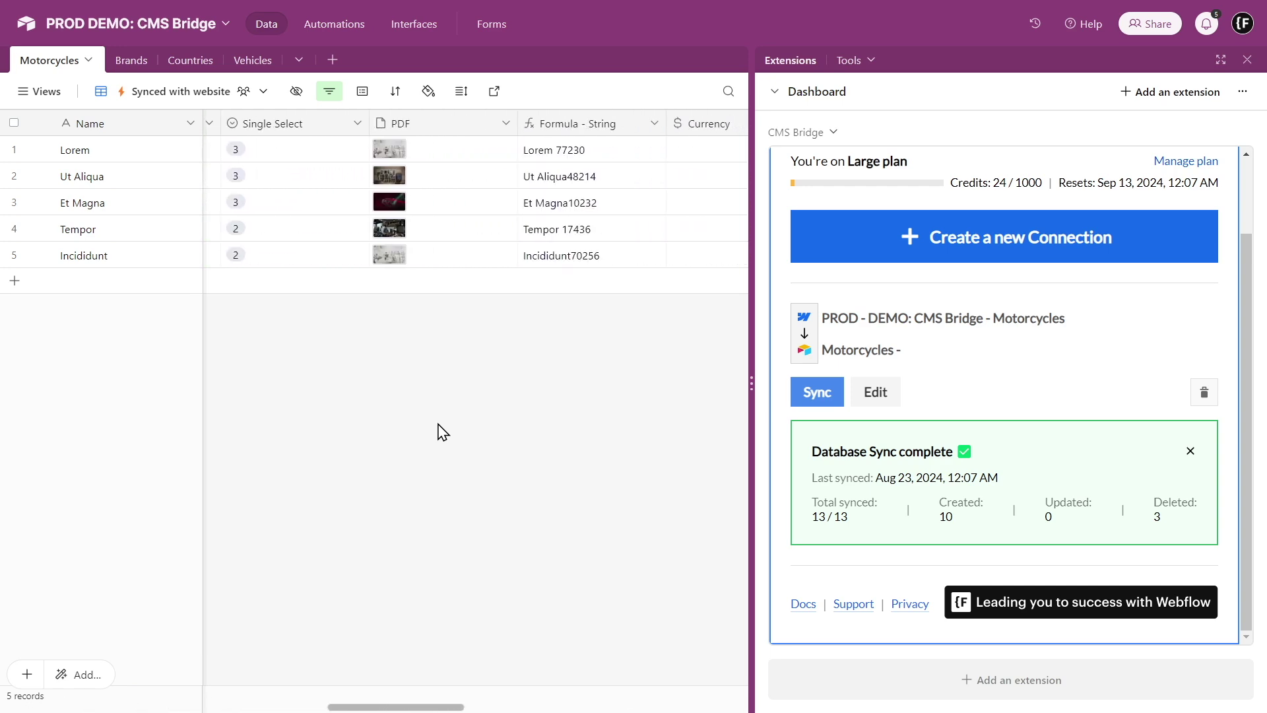
{"action": "scroll", "coordinate": [442, 433], "scroll_direction": "right", "scroll_amount": 8}
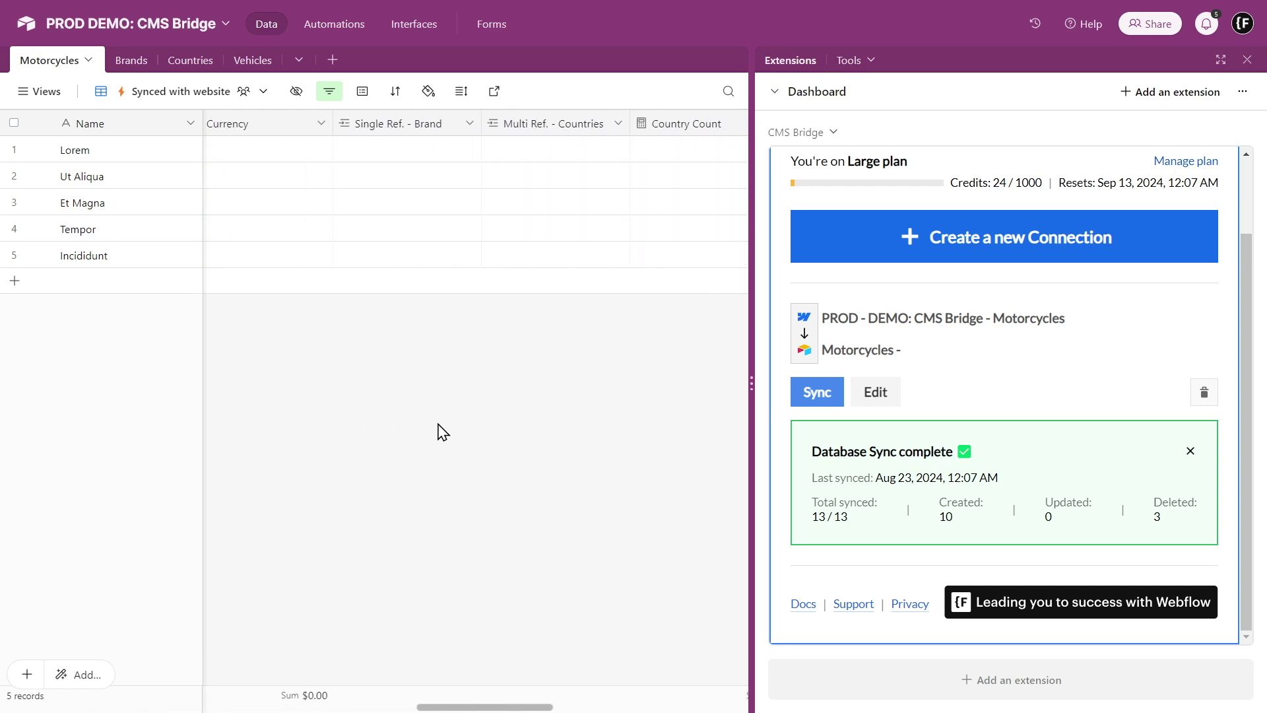
{"action": "scroll", "coordinate": [442, 432], "scroll_direction": "right", "scroll_amount": 3}
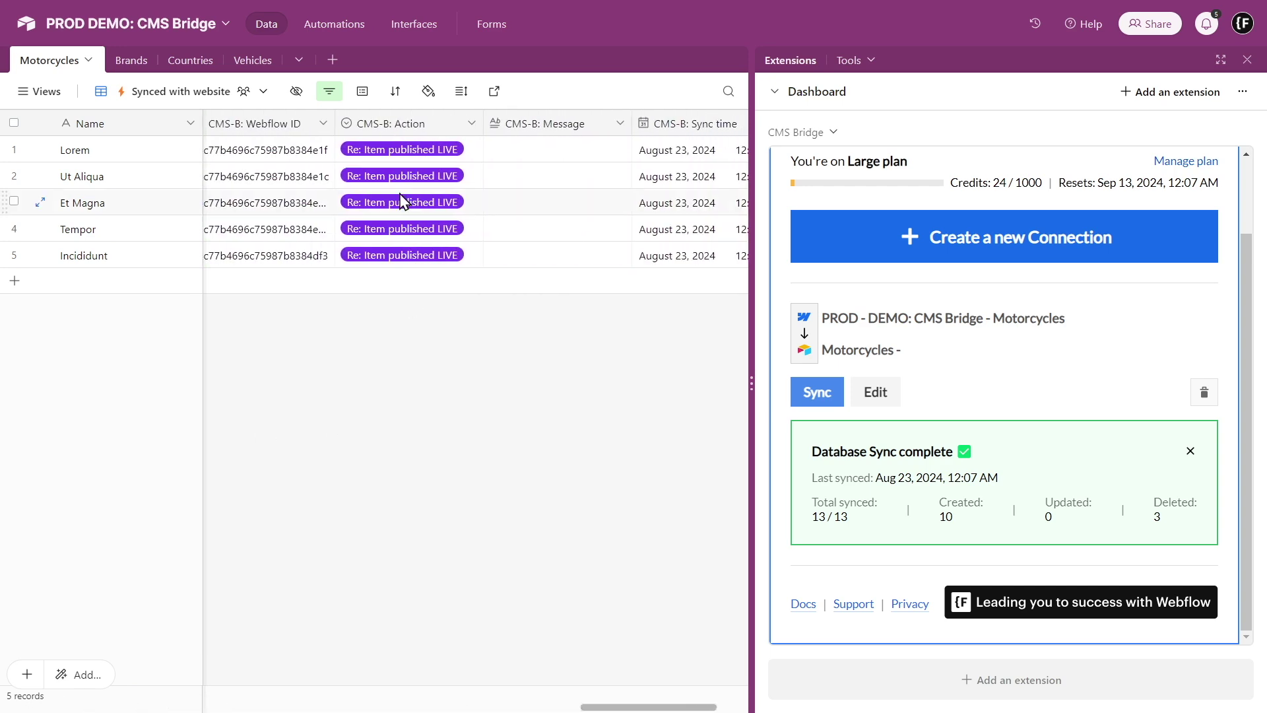
{"action": "double_click", "coordinate": [403, 149]}
{"action": "left_click", "coordinate": [413, 201]}
{"action": "left_click", "coordinate": [403, 175]}
{"action": "left_click", "coordinate": [403, 175]}
{"action": "left_click", "coordinate": [402, 257]}
{"action": "left_click", "coordinate": [399, 210]}
{"action": "left_click", "coordinate": [398, 209]}
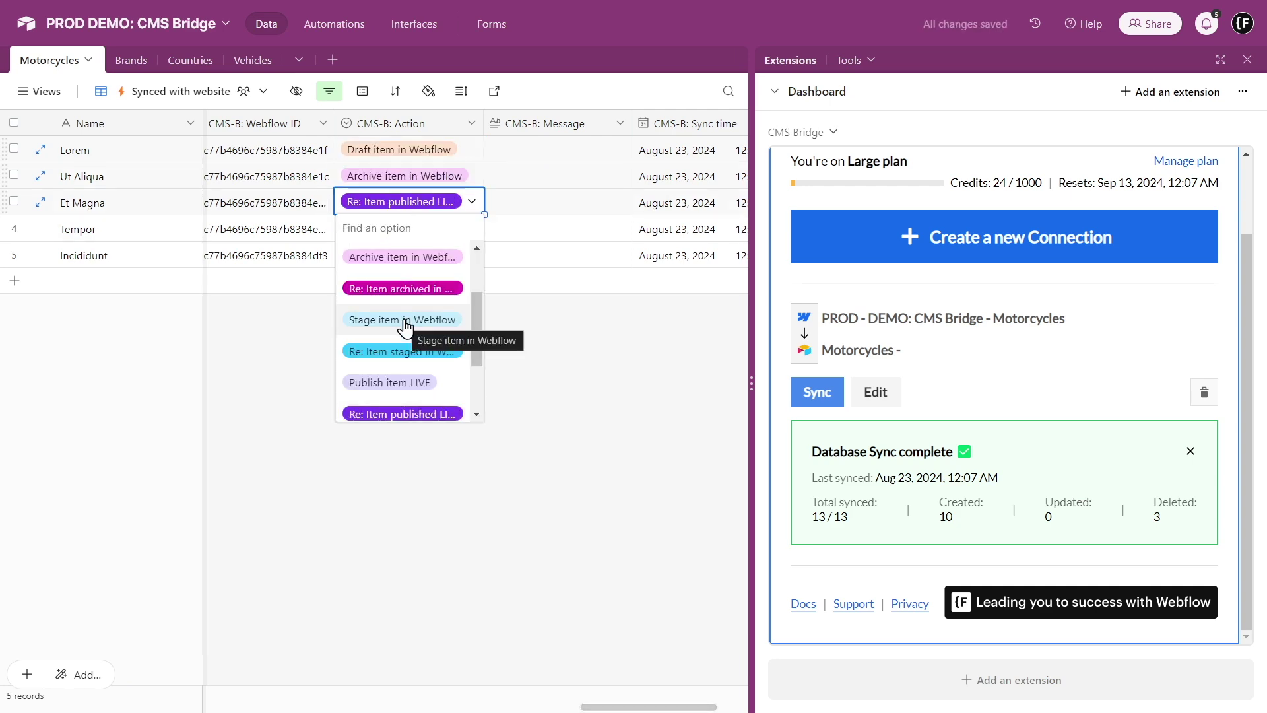
{"action": "left_click", "coordinate": [412, 328]}
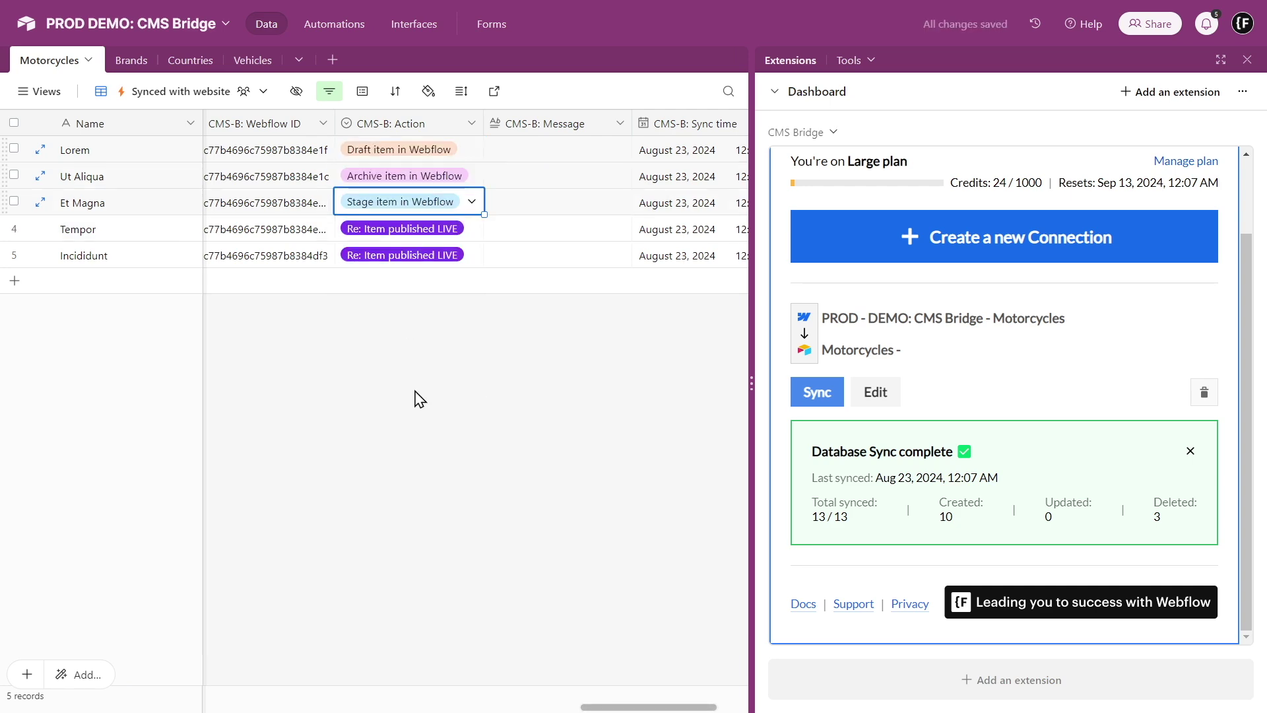
Edit the CMS Bridge connection to use Airtable's Synced with website view as source
{"action": "left_click", "coordinate": [876, 396]}
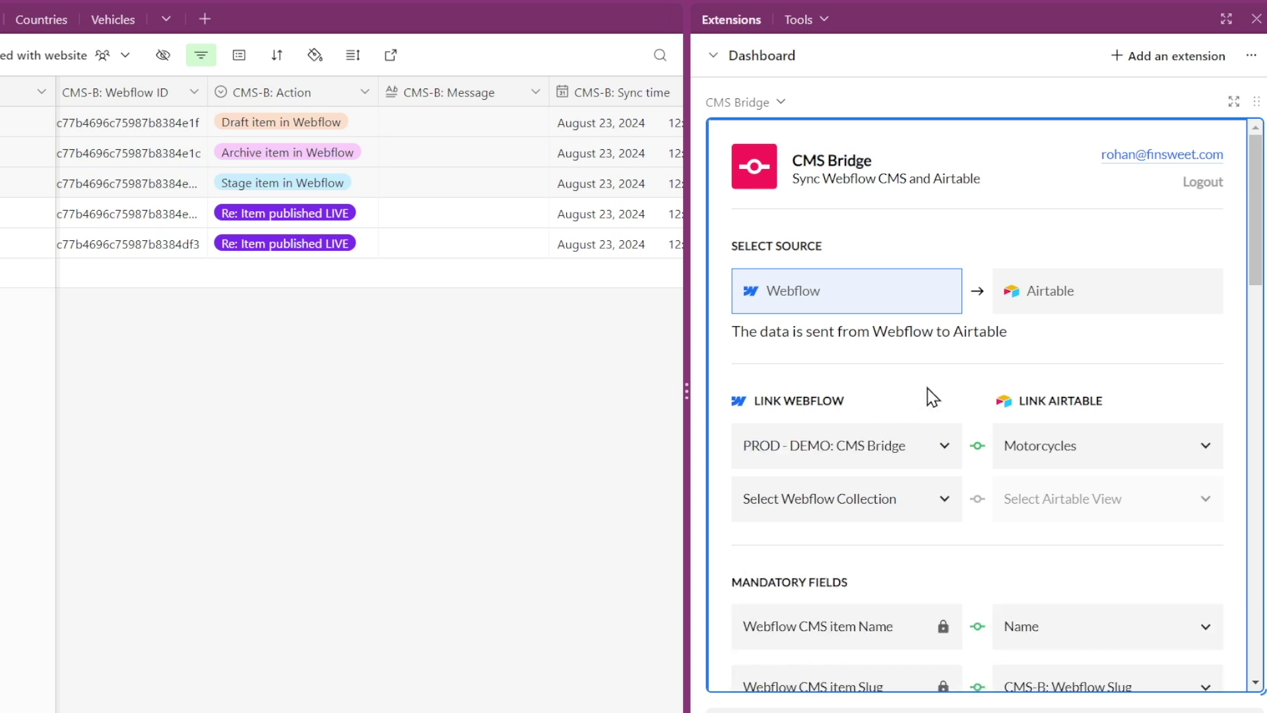
{"action": "left_click", "coordinate": [1050, 308]}
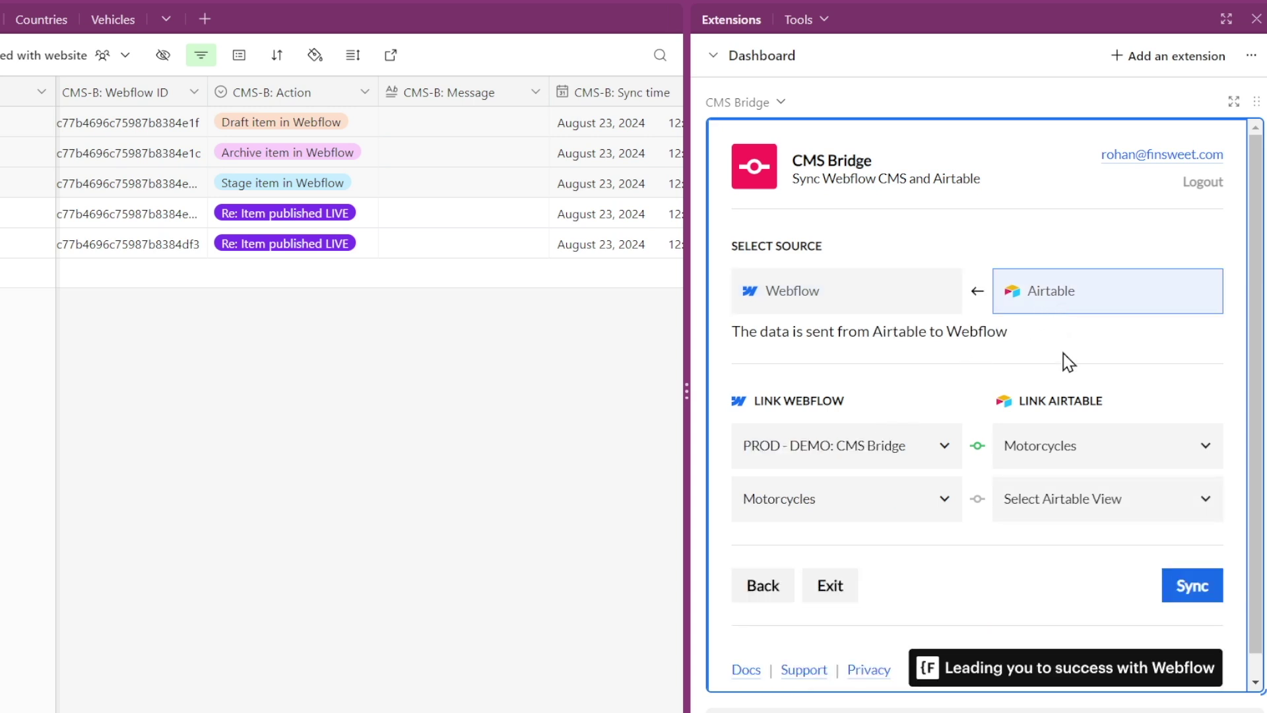
{"action": "scroll", "coordinate": [1063, 354], "scroll_direction": "down", "scroll_amount": 1}
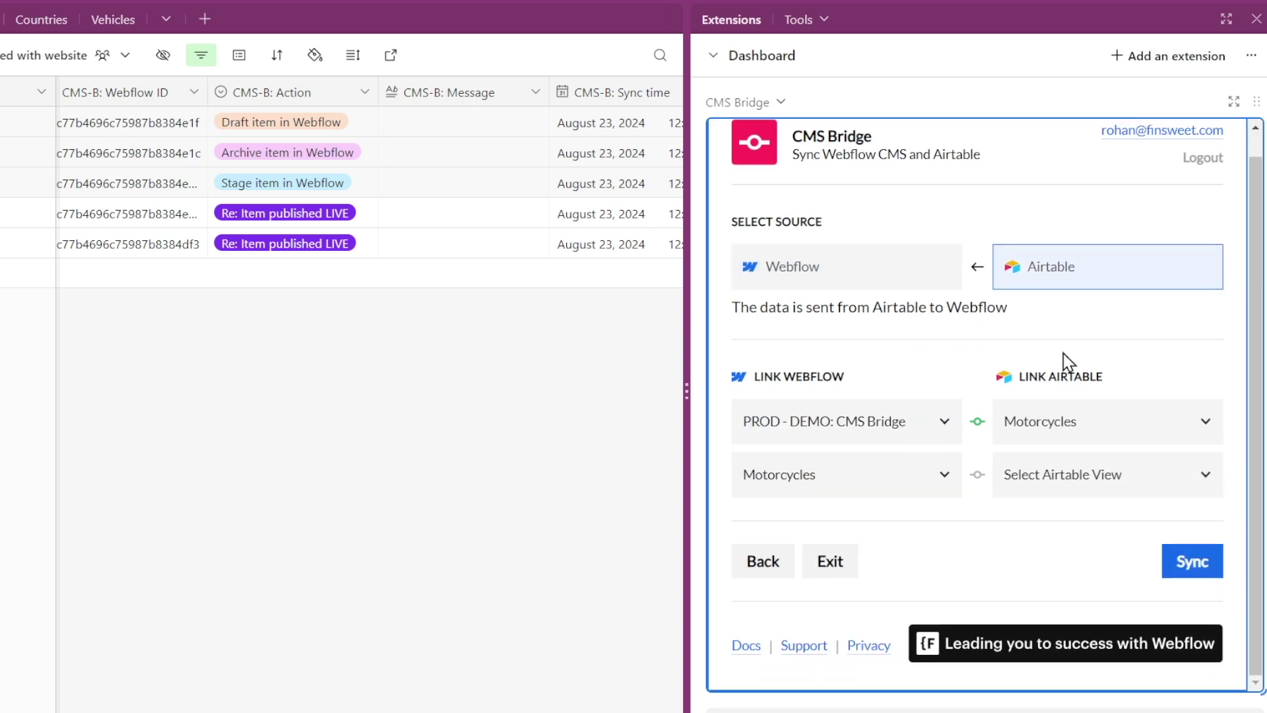
{"action": "left_click", "coordinate": [1050, 477]}
{"action": "left_click", "coordinate": [1069, 582]}
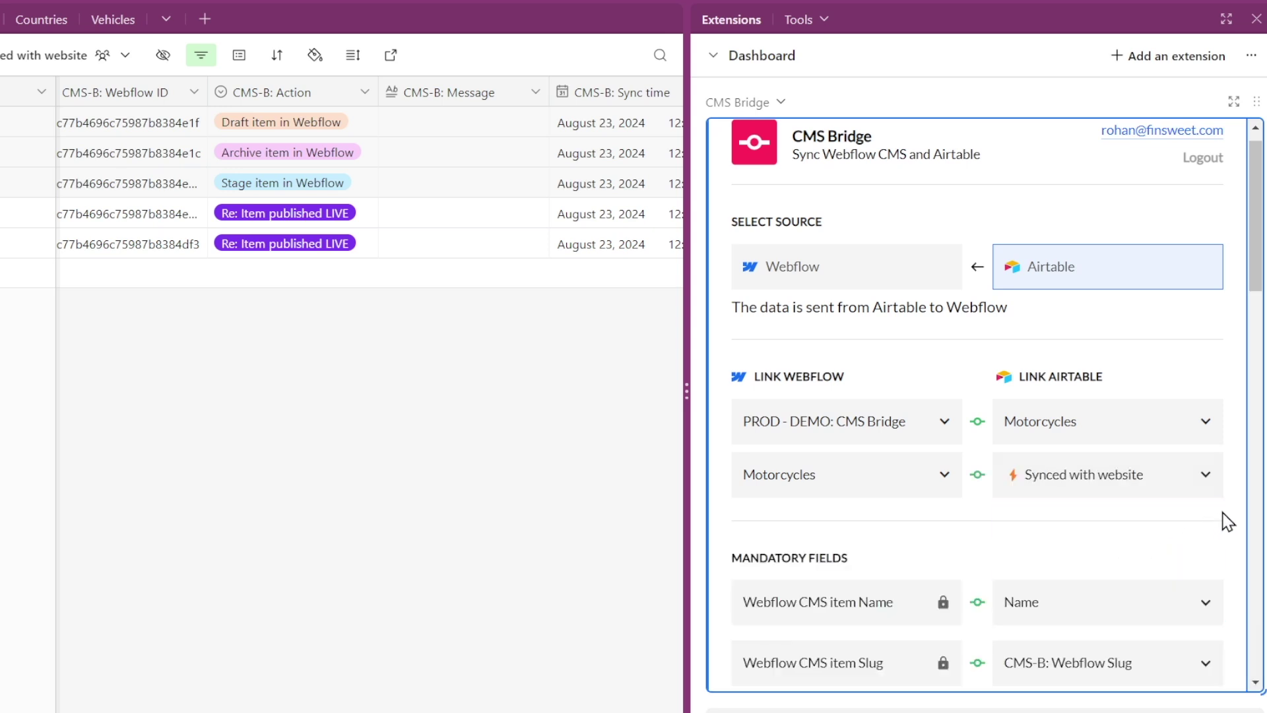
{"action": "scroll", "coordinate": [1227, 521], "scroll_direction": "down", "scroll_amount": 12}
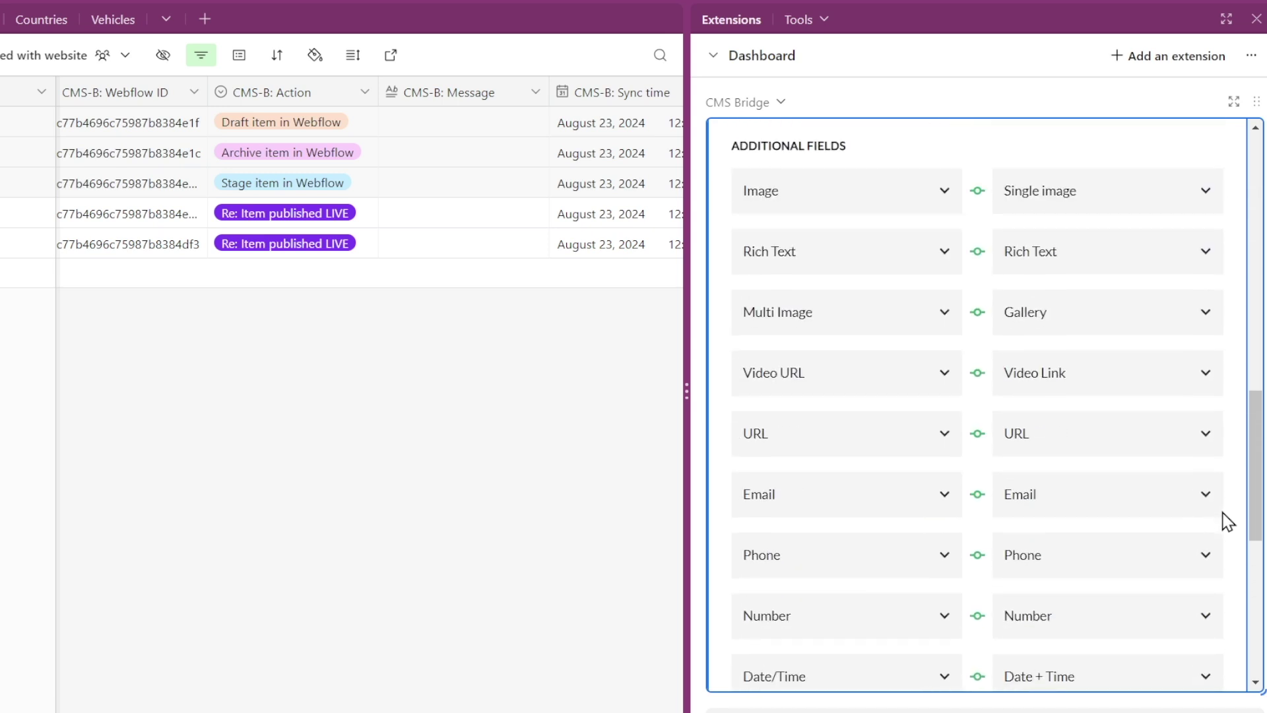
{"action": "scroll", "coordinate": [1227, 521], "scroll_direction": "down", "scroll_amount": 8}
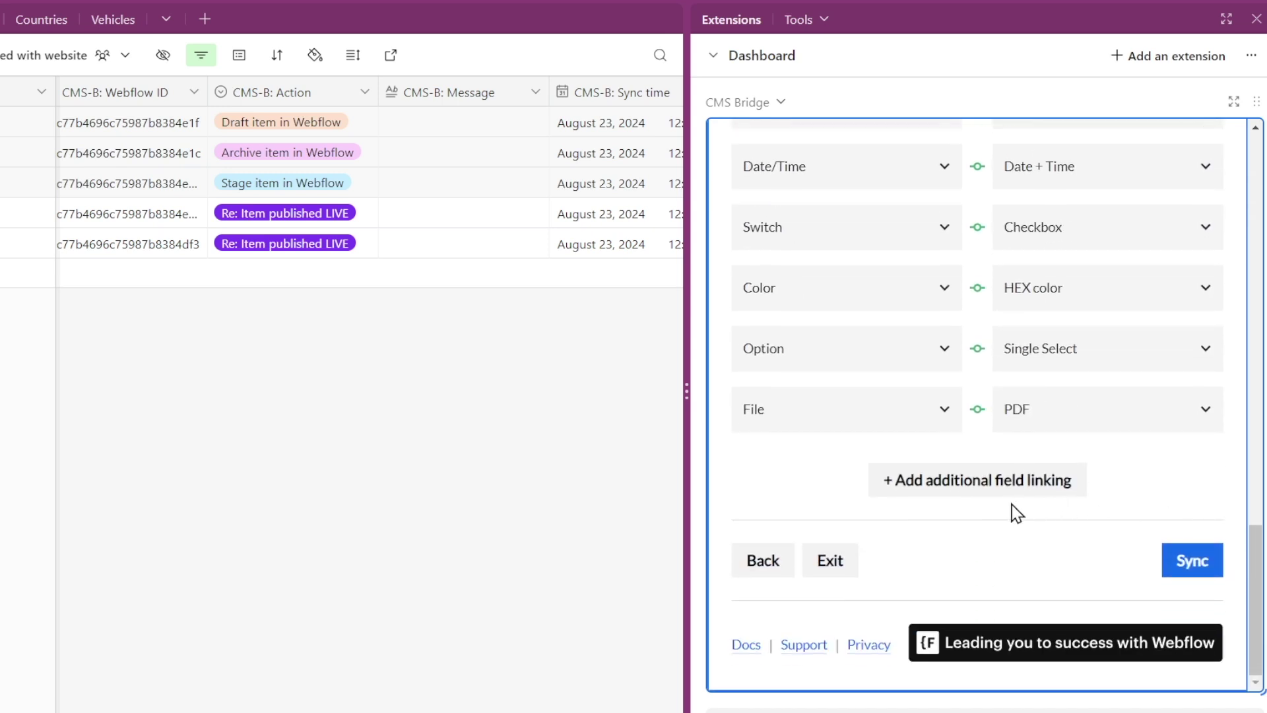
Link AT Field: Formula - String to Formula - String and AT Field: Currency to Currency
{"action": "left_click", "coordinate": [1001, 489]}
{"action": "left_click", "coordinate": [880, 471]}
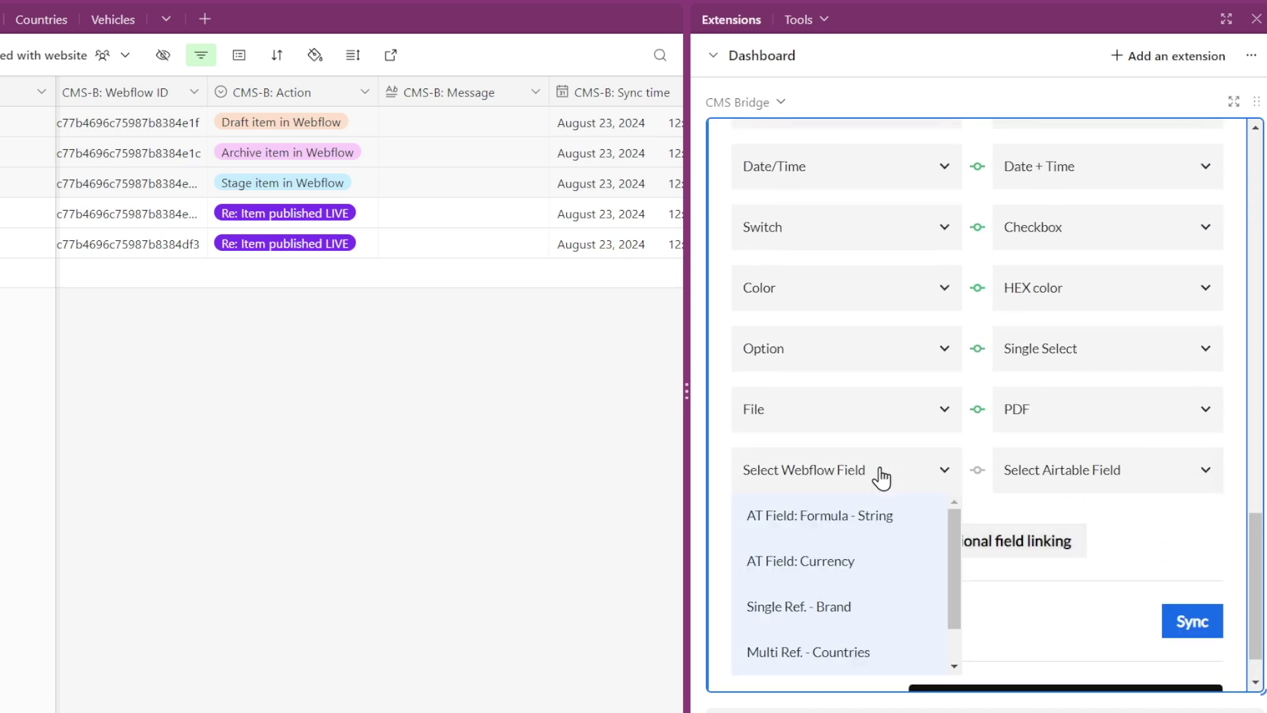
{"action": "left_click", "coordinate": [881, 520]}
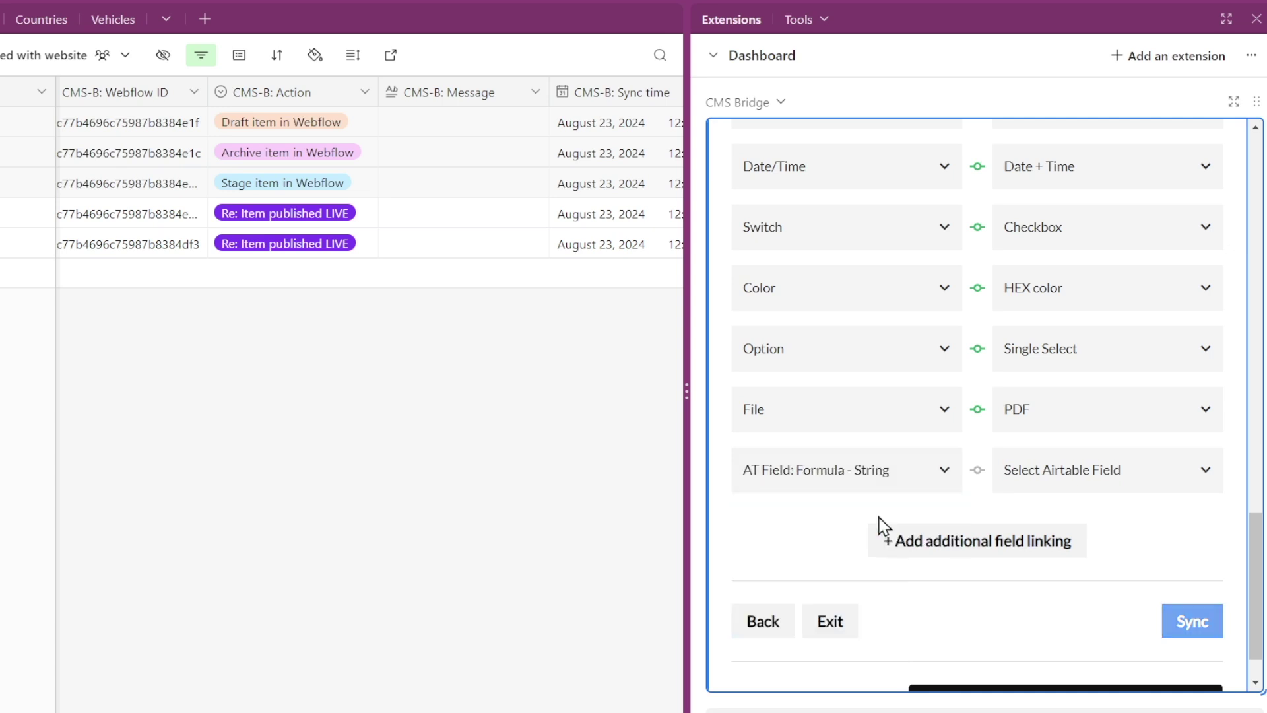
{"action": "left_click", "coordinate": [1093, 490]}
{"action": "left_click", "coordinate": [1092, 524]}
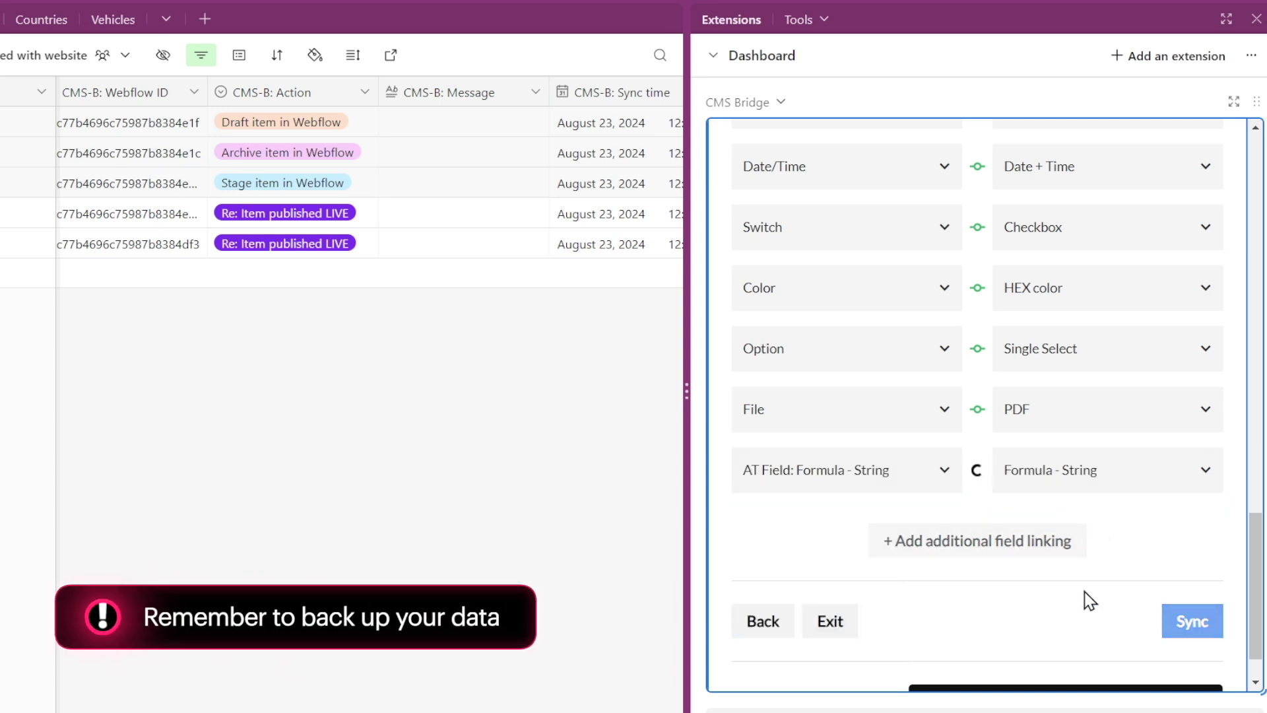
{"action": "scroll", "coordinate": [1083, 591], "scroll_direction": "down", "scroll_amount": 1}
{"action": "left_click", "coordinate": [1004, 488]}
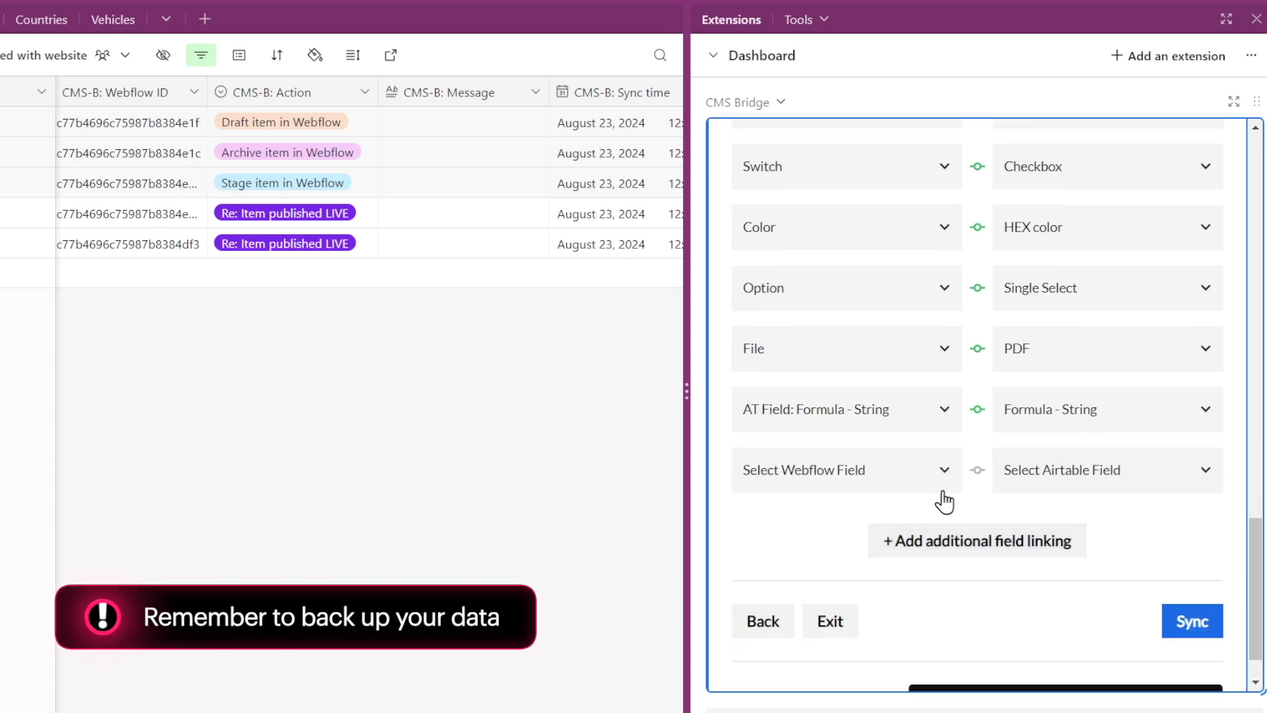
{"action": "left_click", "coordinate": [875, 485]}
{"action": "left_click", "coordinate": [883, 521]}
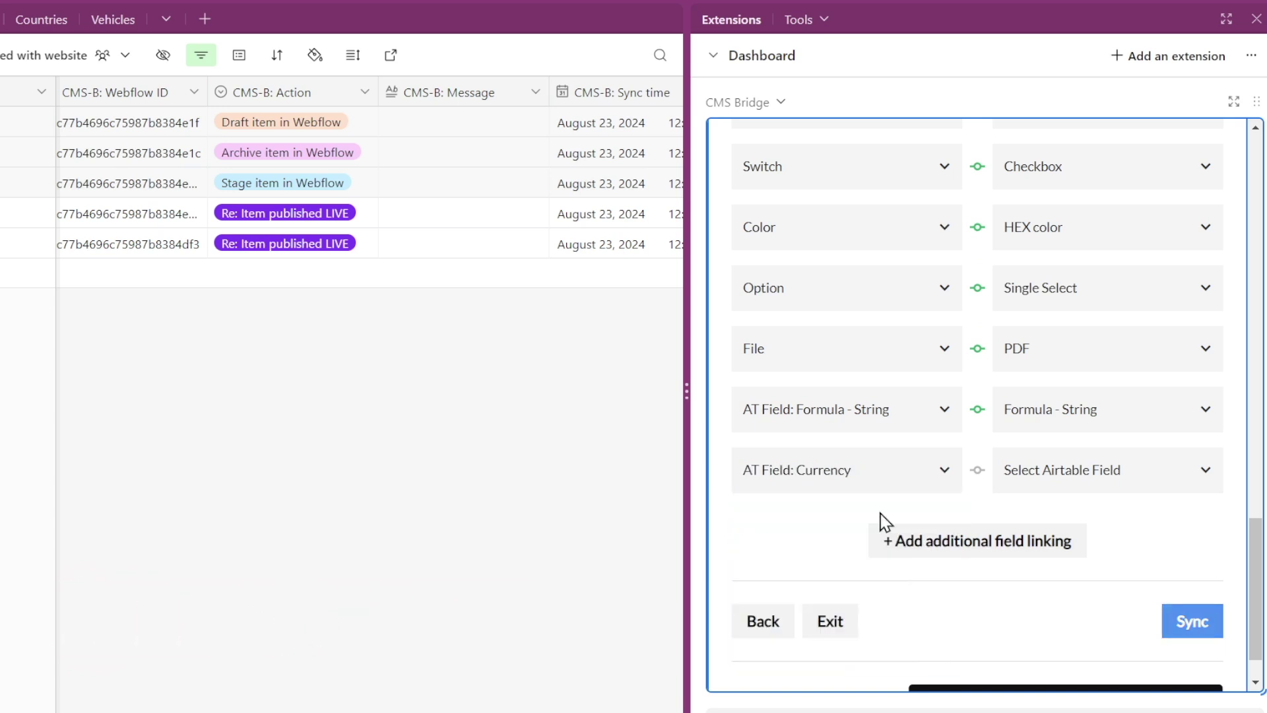
{"action": "left_click", "coordinate": [1040, 474]}
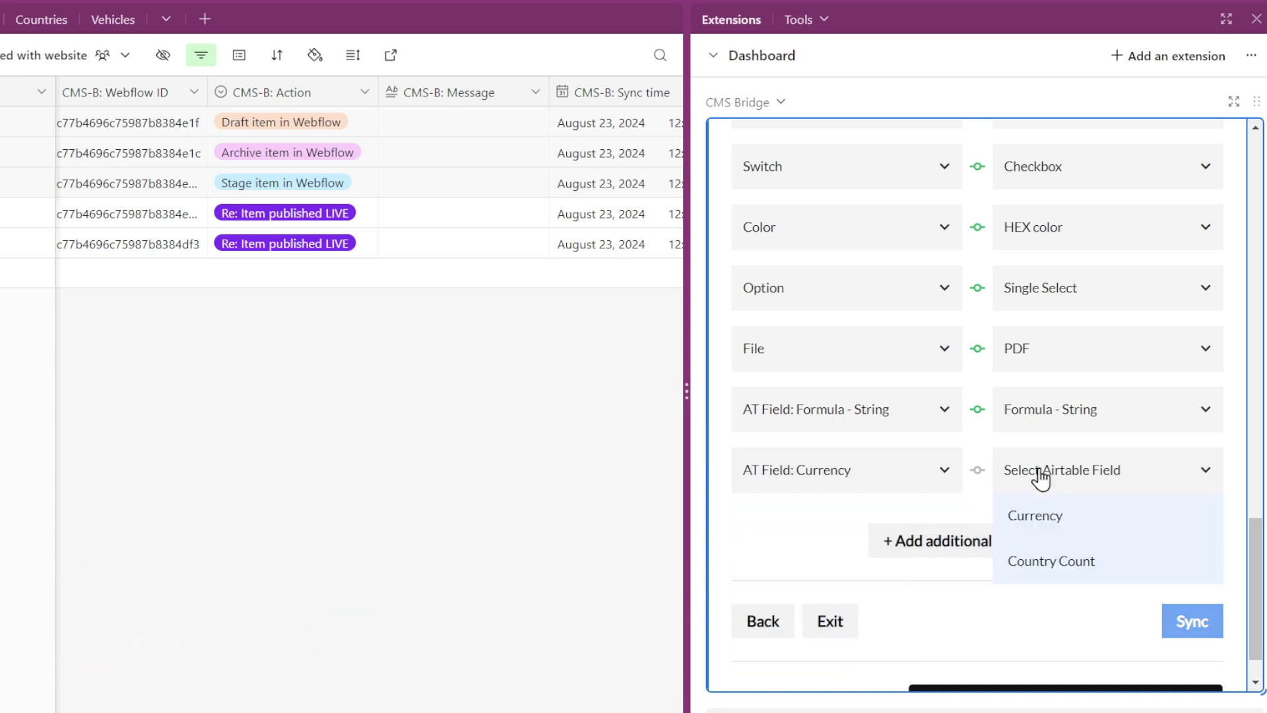
{"action": "left_click", "coordinate": [1039, 512]}
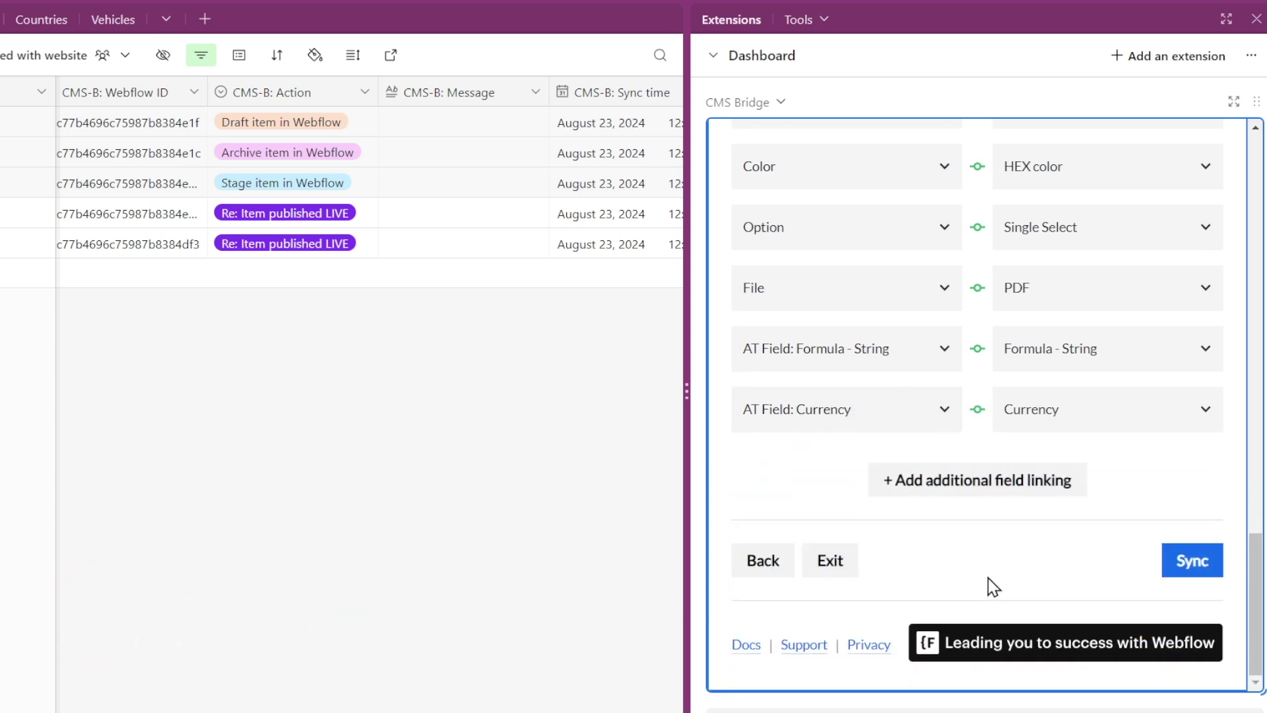
Sync the Synced with website records into Webflow Motorcycles and review the 10/10 synced results
{"action": "left_click", "coordinate": [1179, 579]}
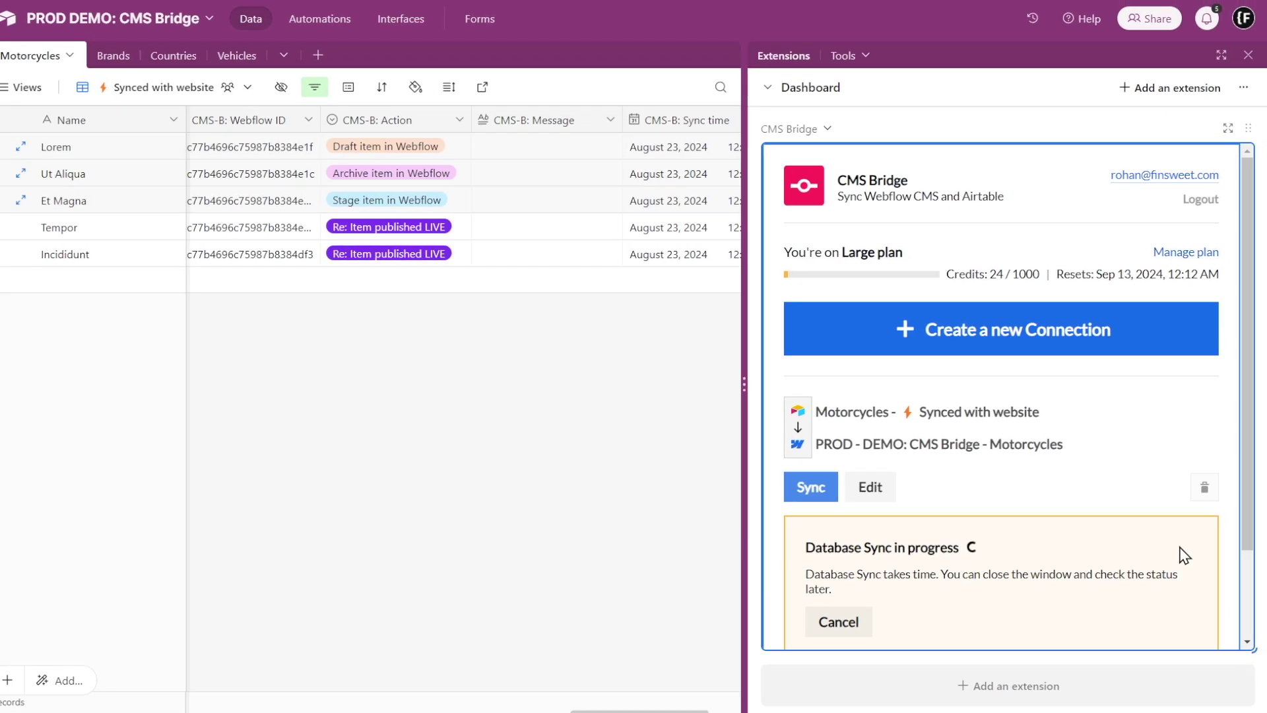
{"action": "scroll", "coordinate": [593, 497], "scroll_direction": "right", "scroll_amount": 3}
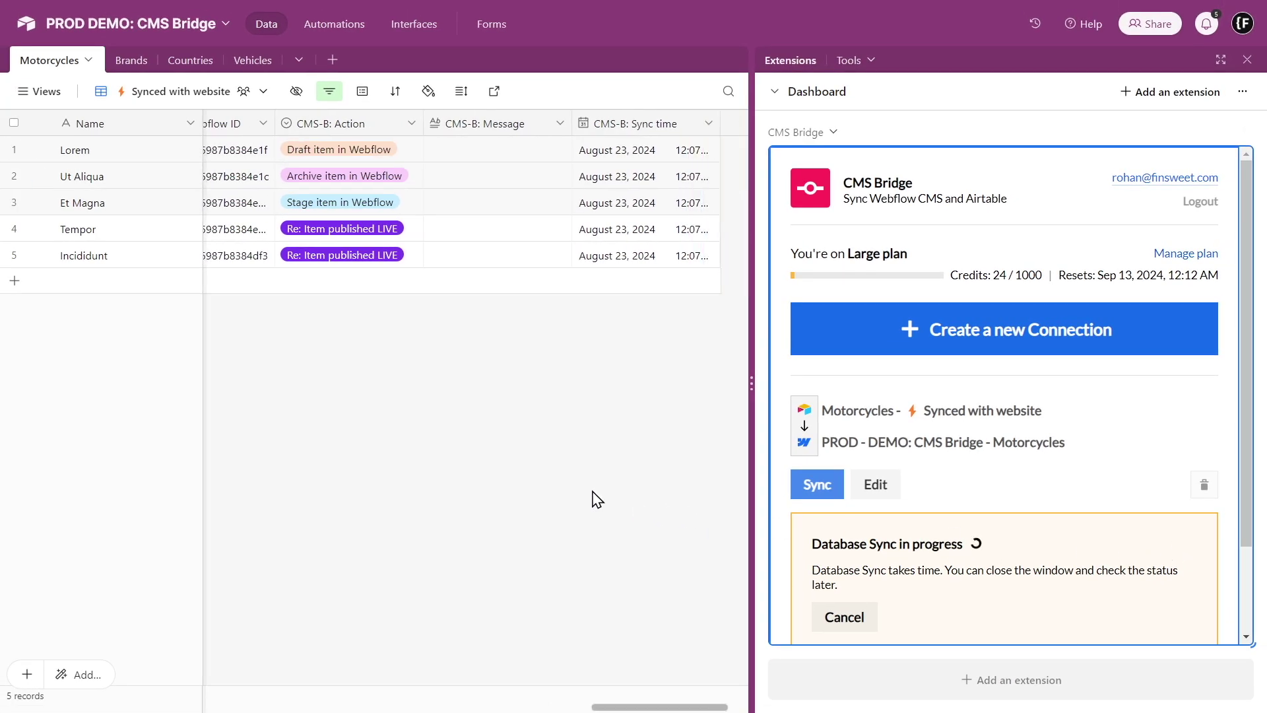
{"action": "scroll", "coordinate": [569, 495], "scroll_direction": "left", "scroll_amount": 1}
{"action": "scroll", "coordinate": [1109, 532], "scroll_direction": "down", "scroll_amount": 2}
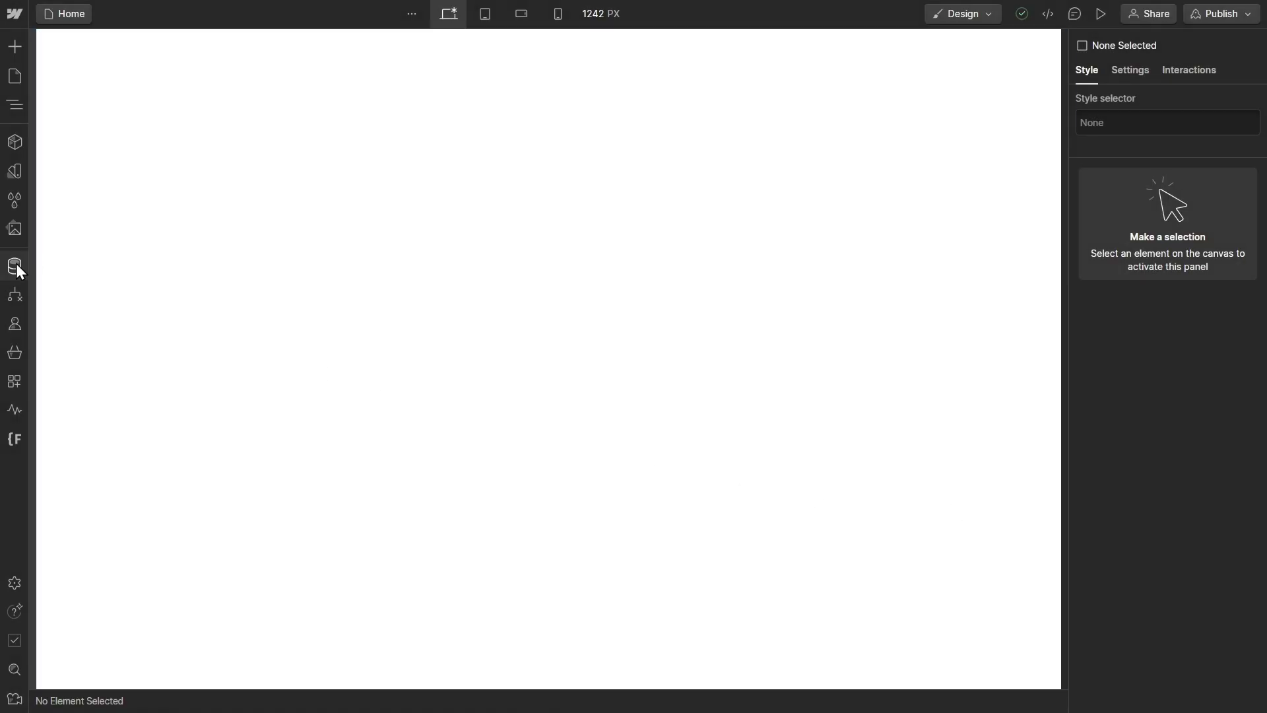
Open the Motorcycles CMS collection to see its 5 refreshed items and statuses
{"action": "left_click", "coordinate": [15, 266]}
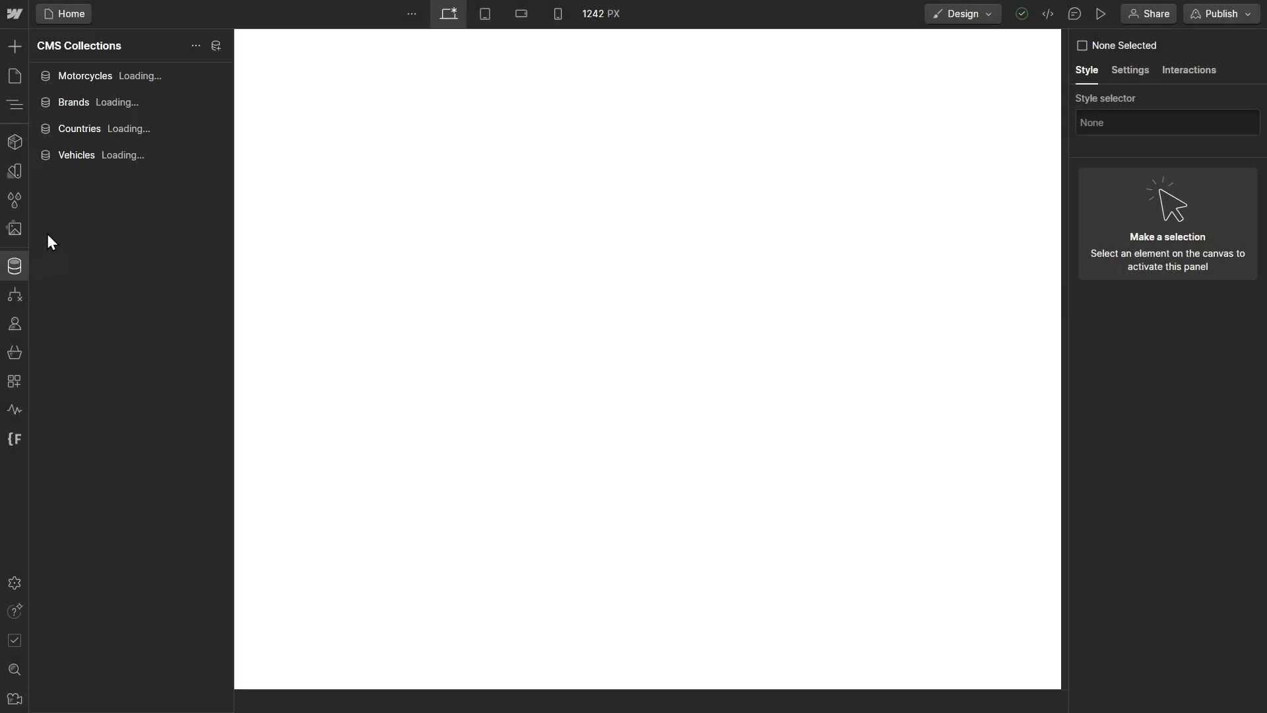
{"action": "left_click", "coordinate": [157, 77]}
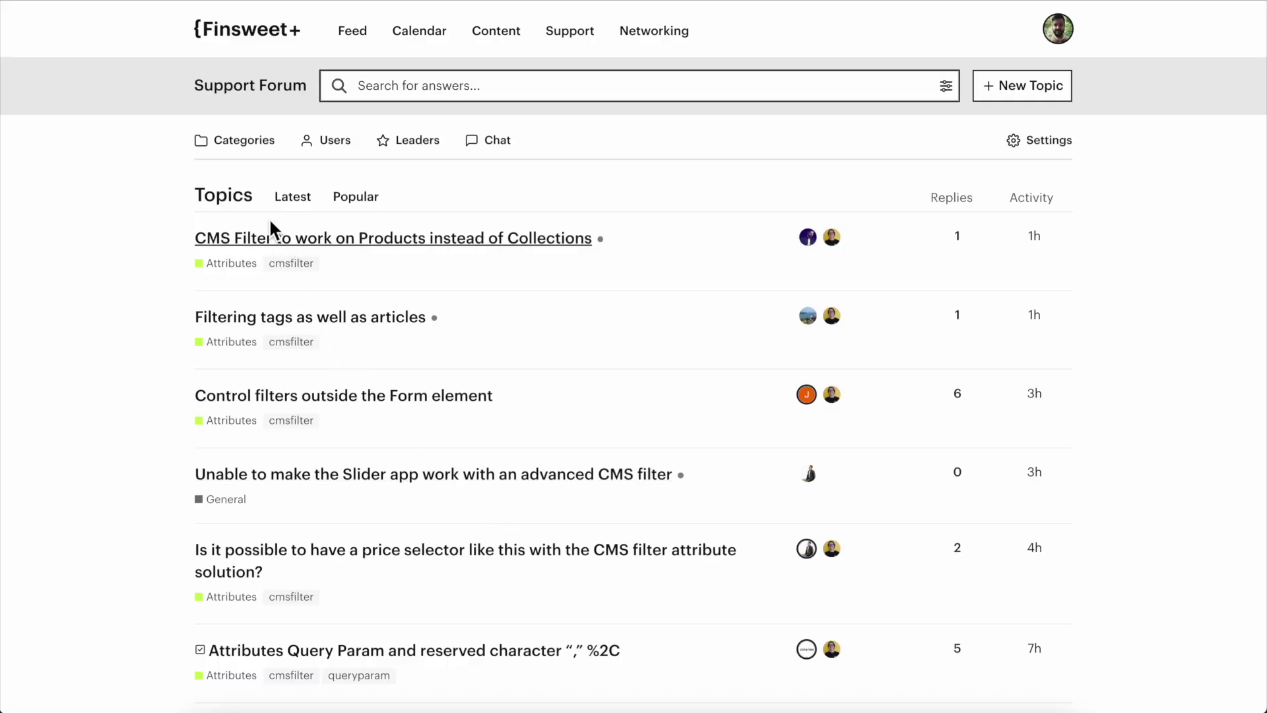
Go to the forum's Categories list and open the CMS Bridge category
{"action": "left_click", "coordinate": [249, 144]}
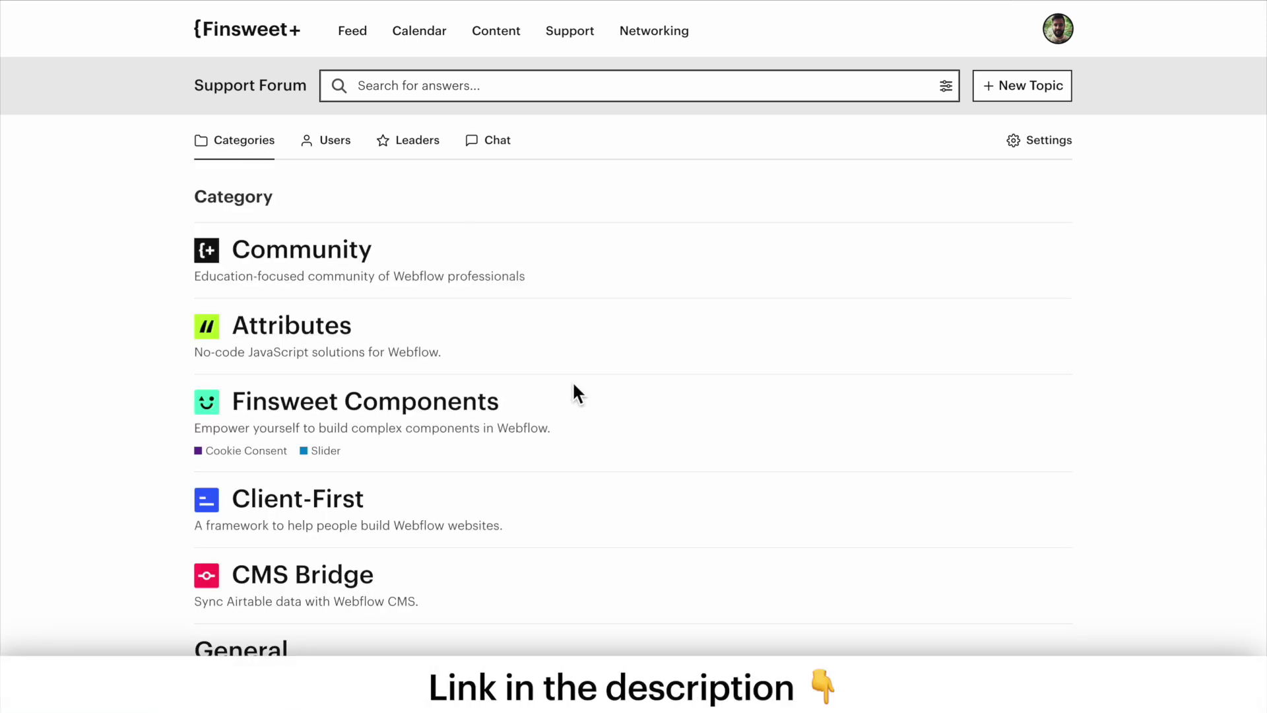
{"action": "left_click", "coordinate": [367, 572]}
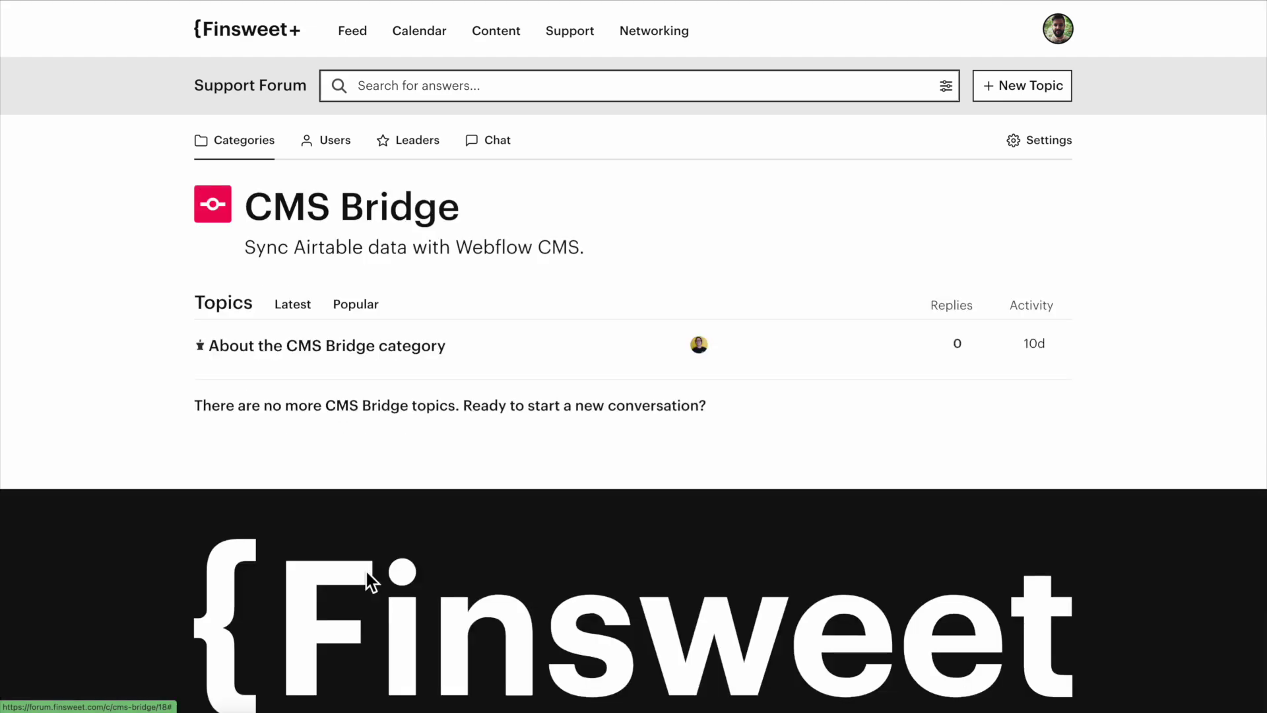